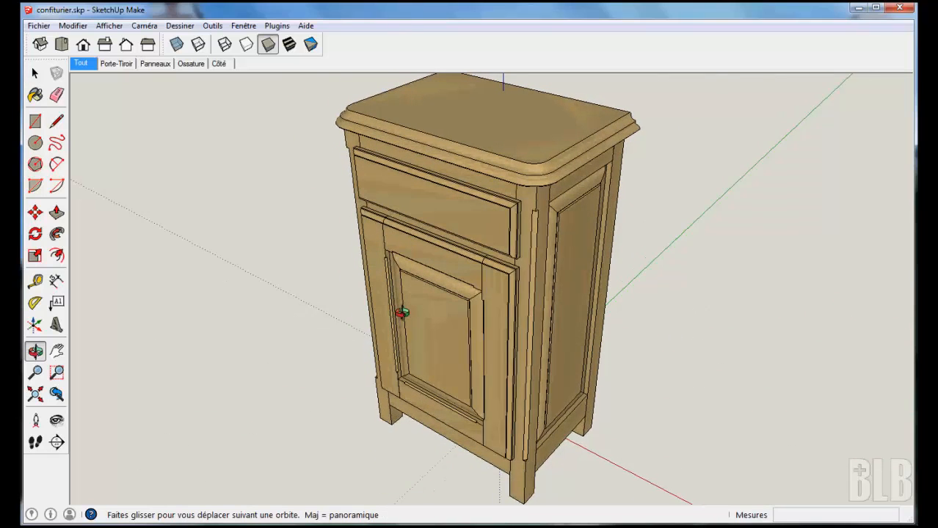
key("space")
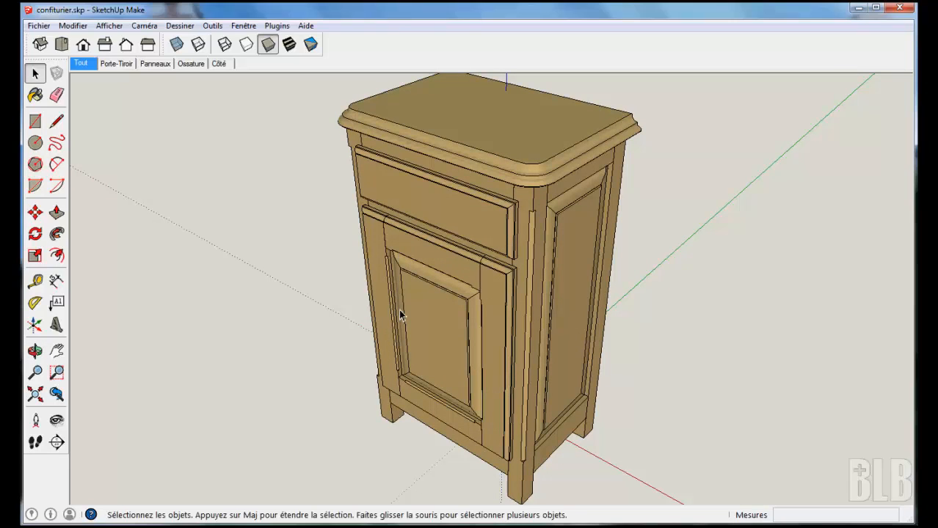
key("o")
left_click_drag(732, 236, 768, 235)
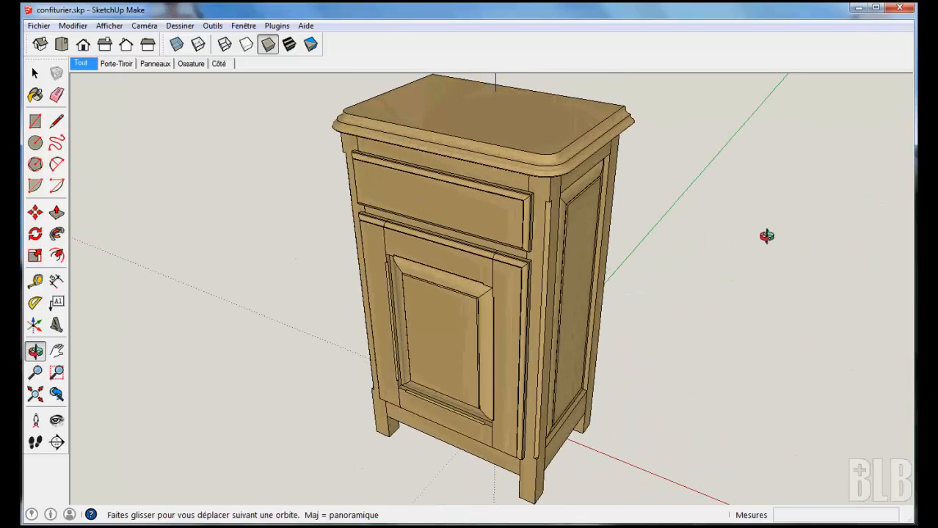
key("space")
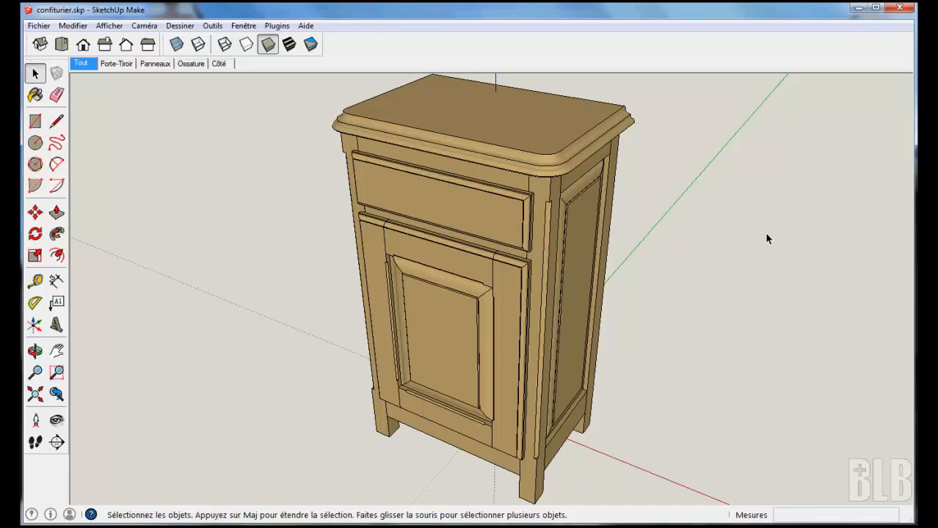
Step: Enable the BLB-Bois toolbar and place it in the corner of the drawing area beside the main tool set
left_click(109, 25)
left_click(140, 40)
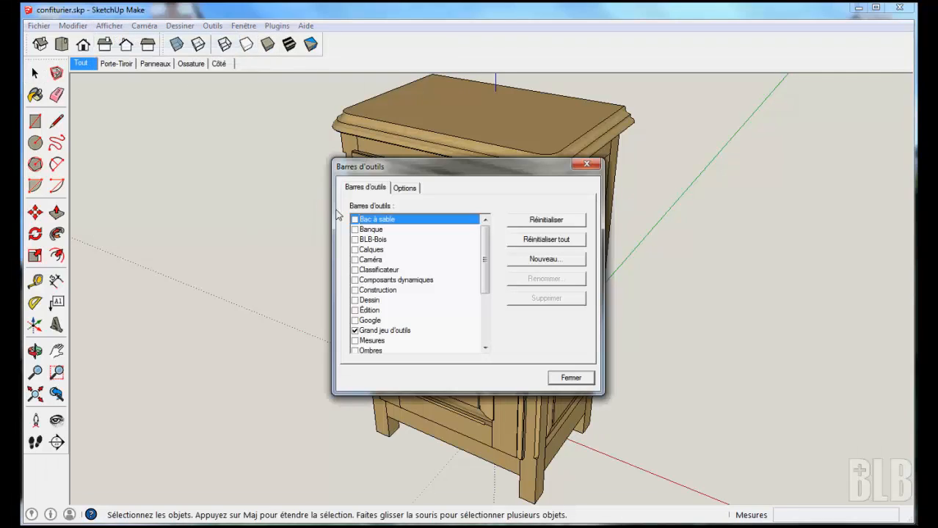
left_click(373, 240)
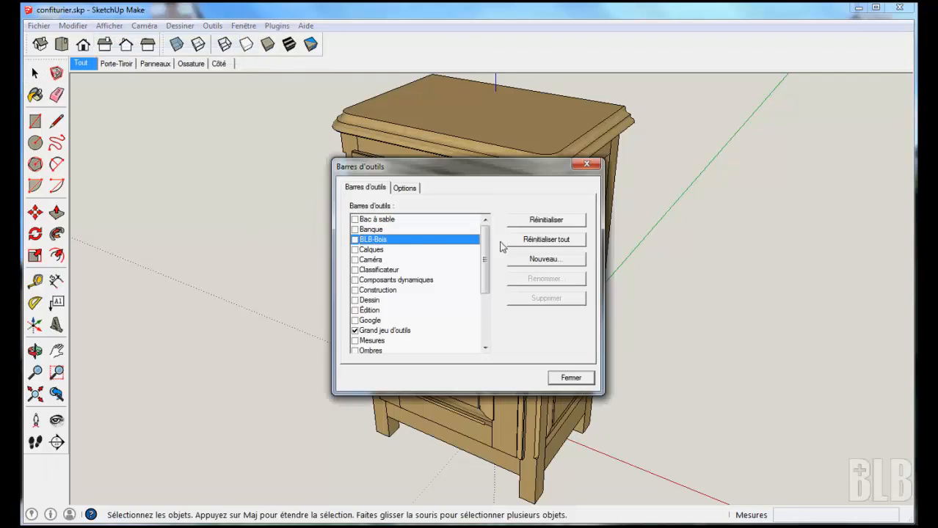
left_click(355, 240)
left_click(571, 378)
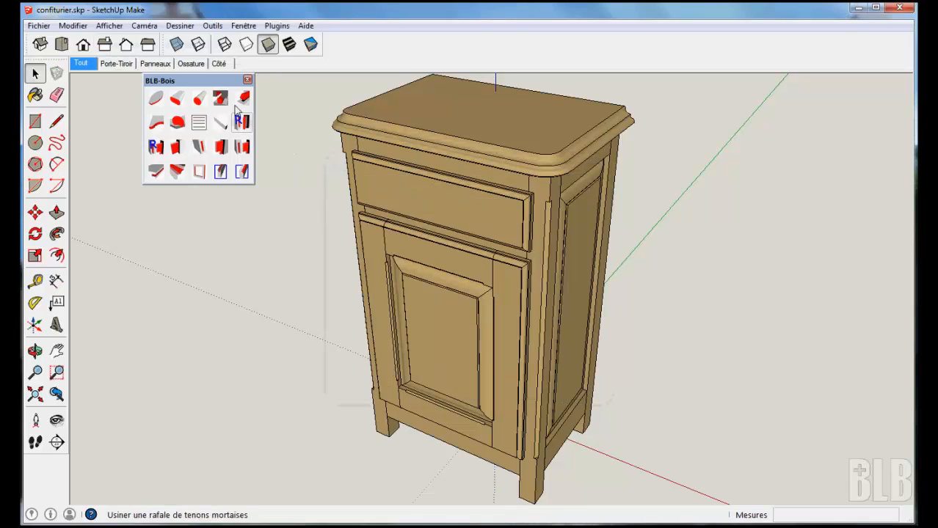
left_click_drag(224, 80, 153, 80)
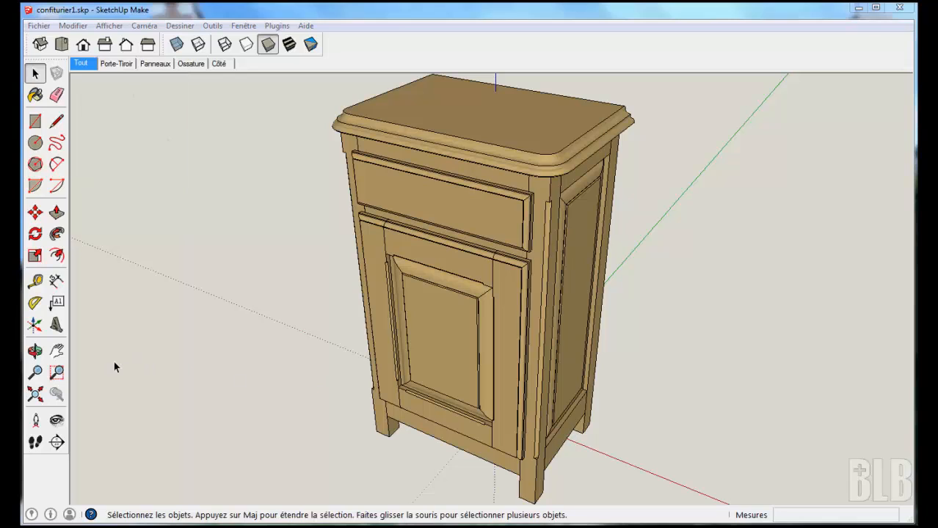
Step: Orbit and pan around the cabinet to examine its top, front and side from different angles
left_click(35, 351)
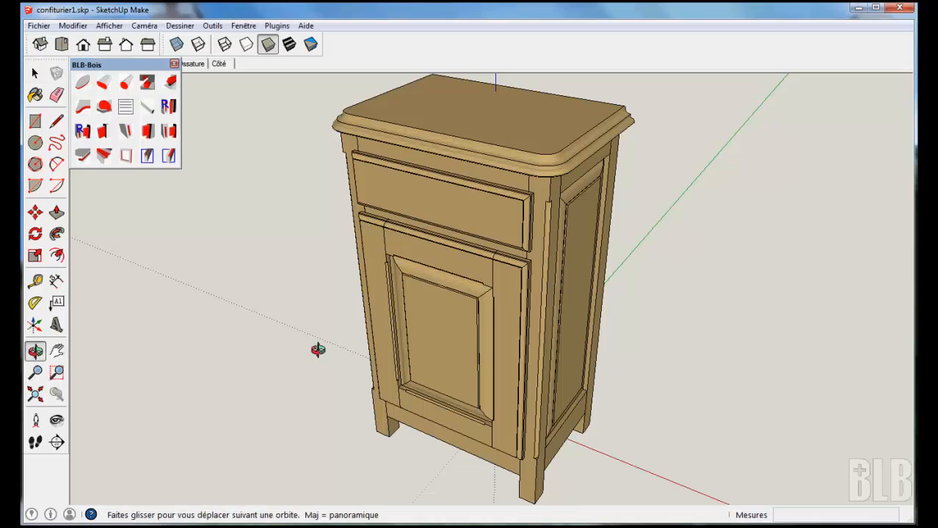
left_click_drag(410, 339, 486, 357)
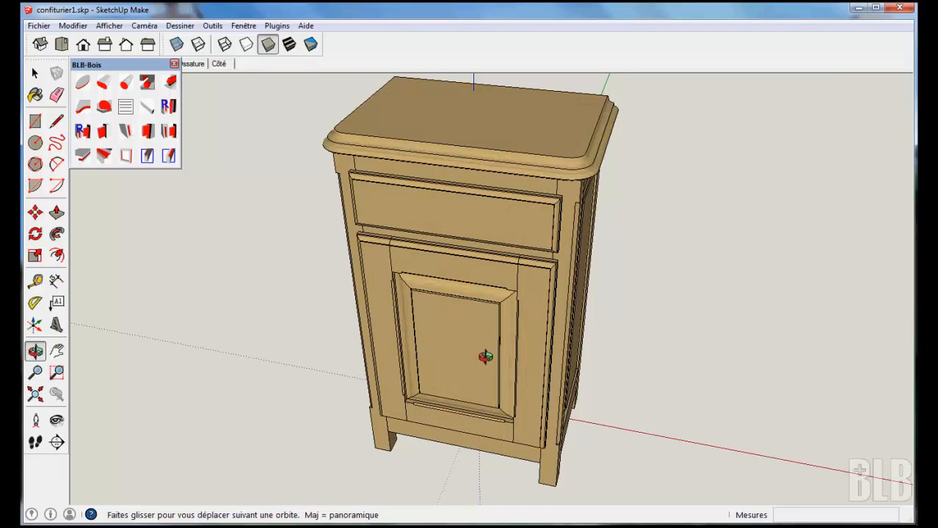
left_click_drag(486, 358, 385, 294)
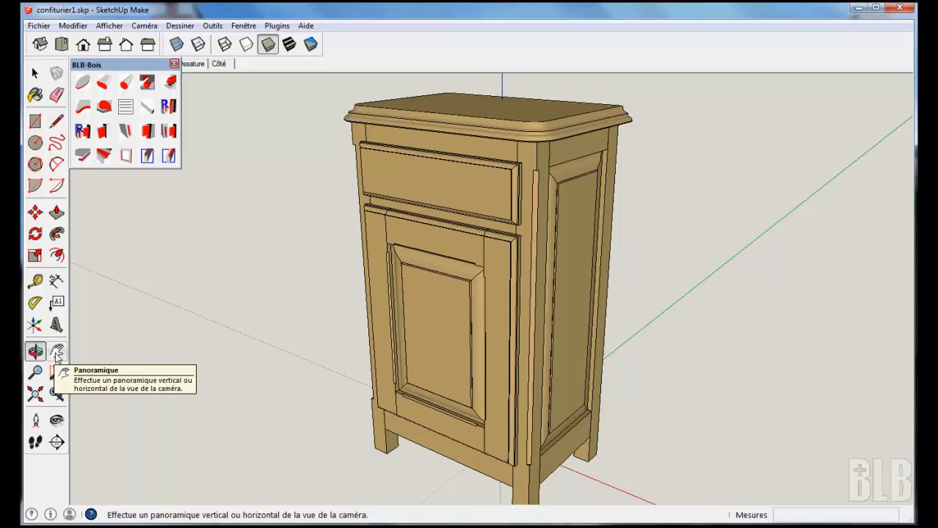
left_click(57, 353)
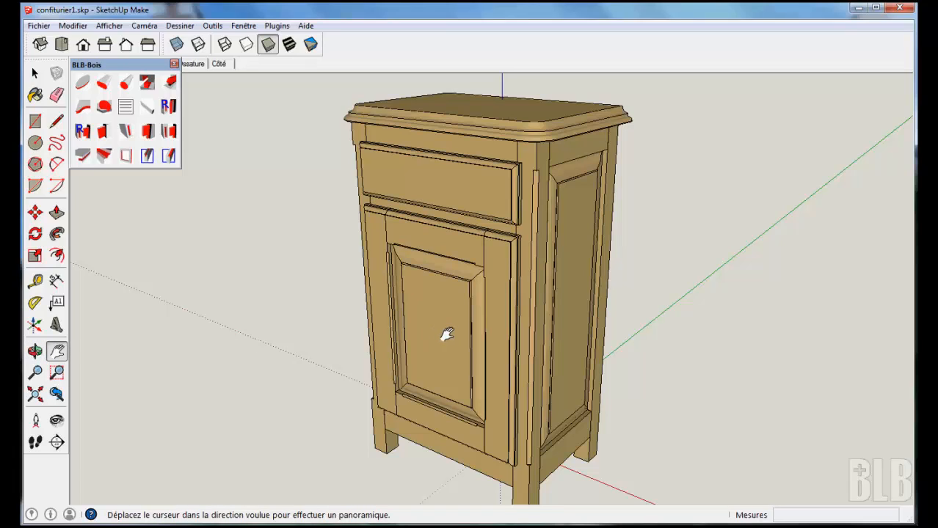
key("o")
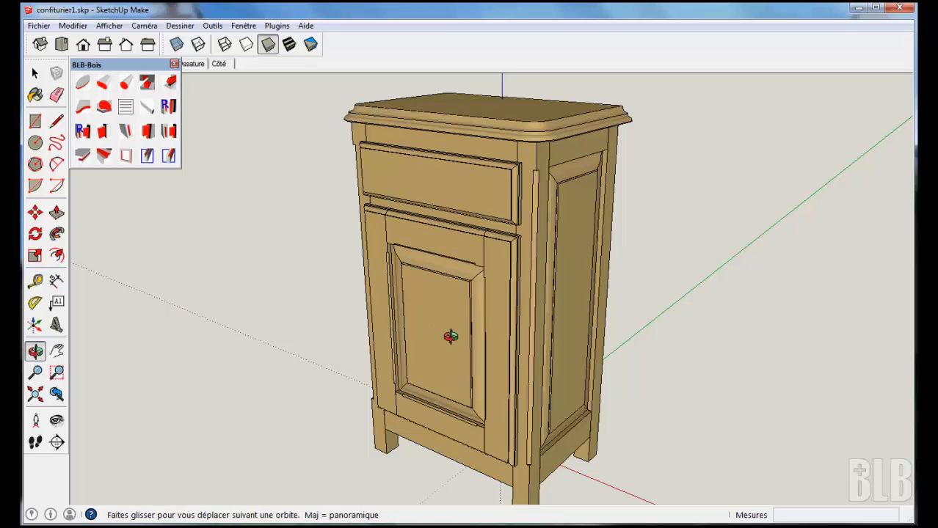
mouse_move(447, 335)
left_mouse_down("shift")
mouse_move(592, 331)
mouse_move(356, 331)
mouse_move(584, 350)
mouse_move(562, 327)
mouse_move(544, 218)
mouse_move(543, 335)
mouse_move(299, 324)
mouse_move(647, 344)
mouse_move(442, 355)
mouse_move(441, 339)
left_mouse_up("shift")
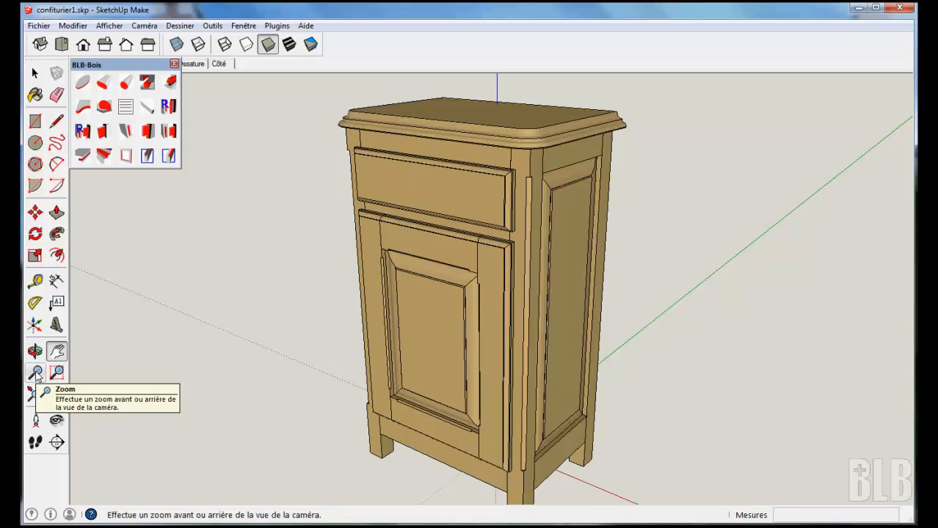
Step: Zoom in on the cabinet door for a close look and back out to the whole cabinet
left_click(36, 373)
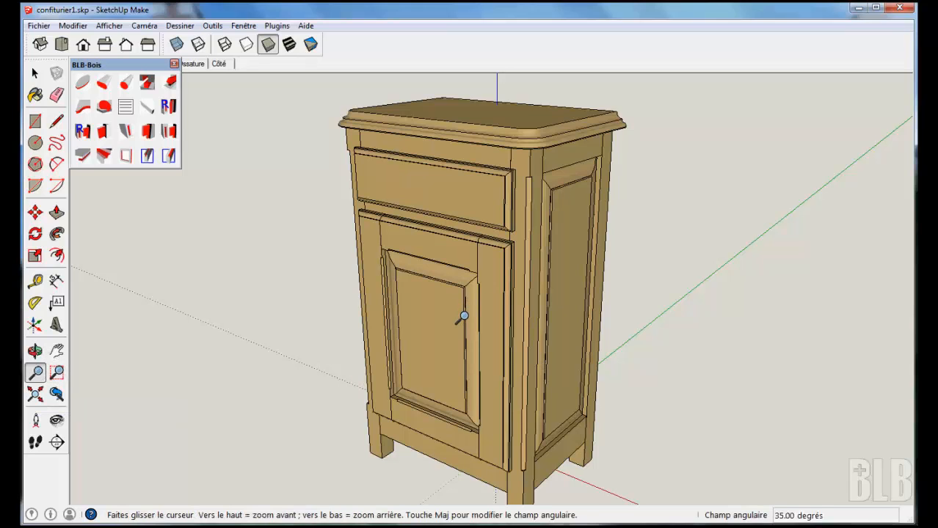
mouse_move(464, 316)
left_mouse_down()
mouse_move(466, 367)
mouse_move(468, 332)
left_mouse_up()
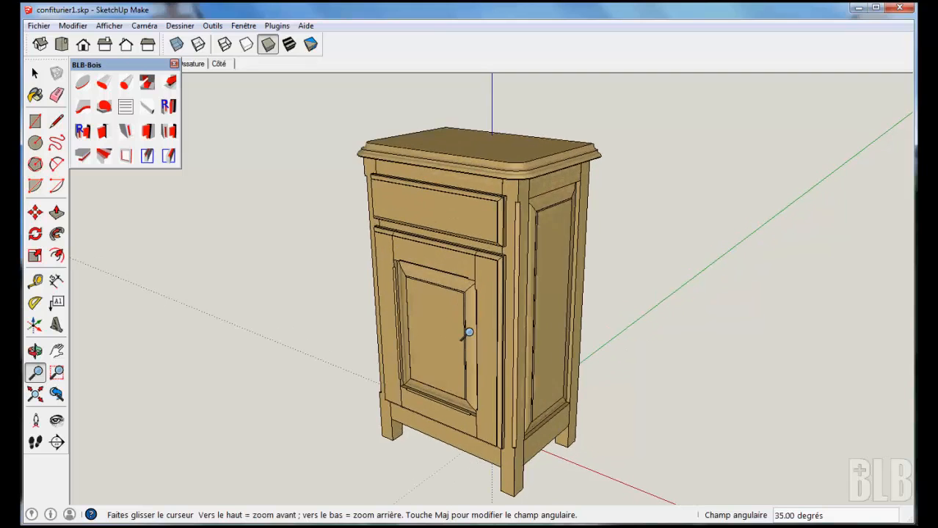
scroll(468, 333, "up", 6)
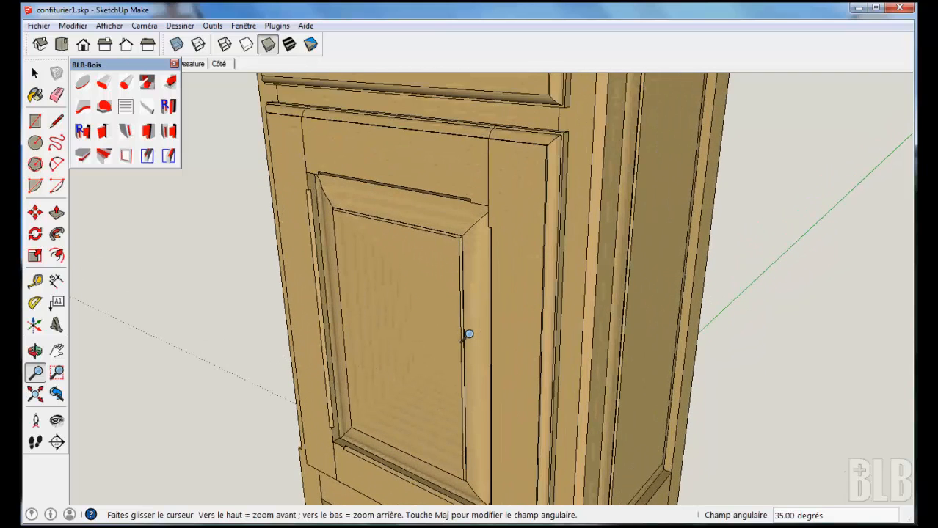
scroll(468, 334, "down", 7)
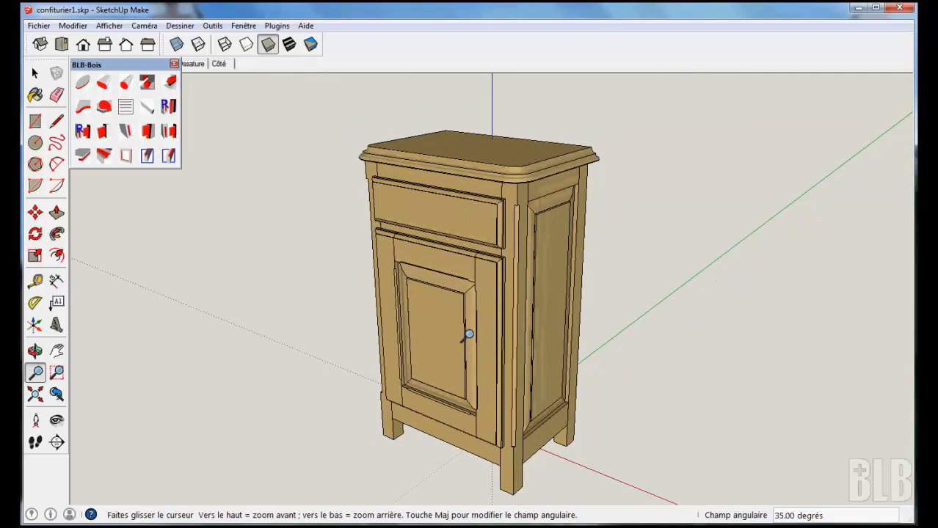
scroll(468, 335, "up", 3)
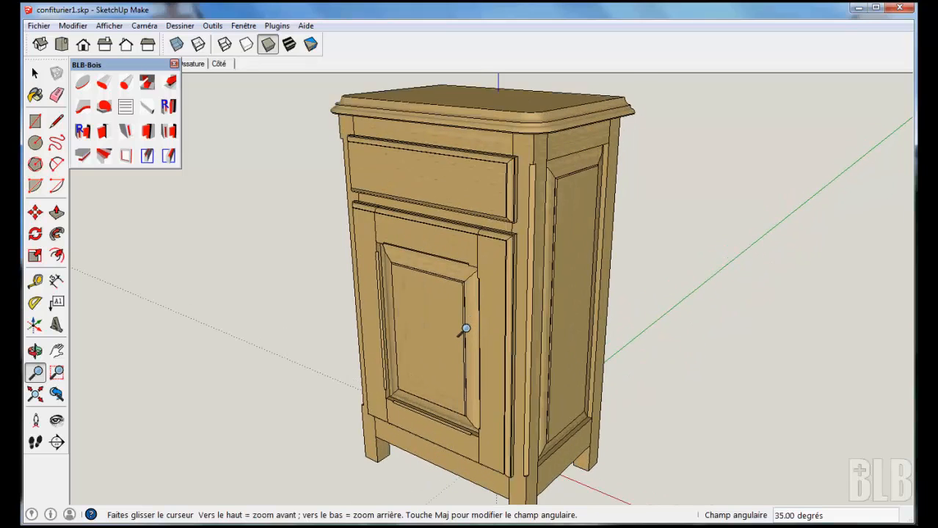
scroll(467, 332, "up", 1)
scroll(465, 330, "down", 2)
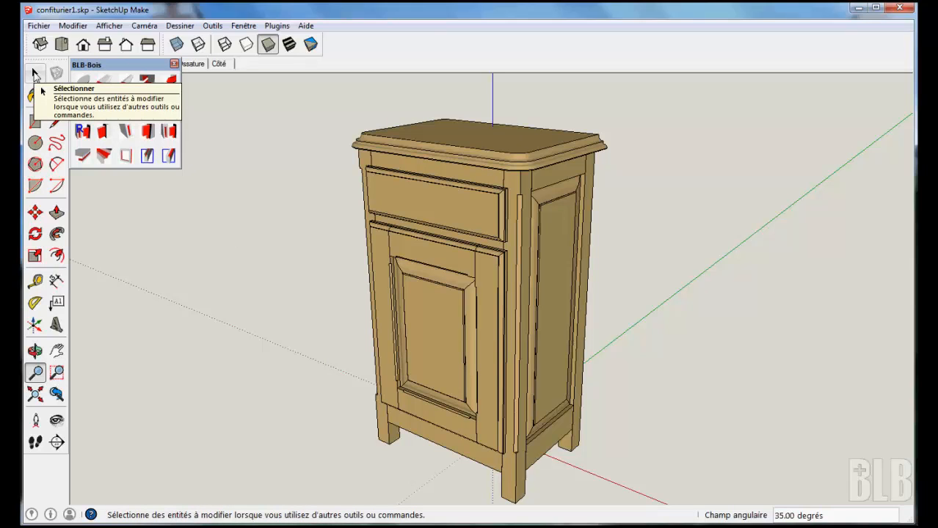
Step: Move the cabinet's front corner post about 354 mm out of the assembly, clear of the side panel
left_click(34, 74)
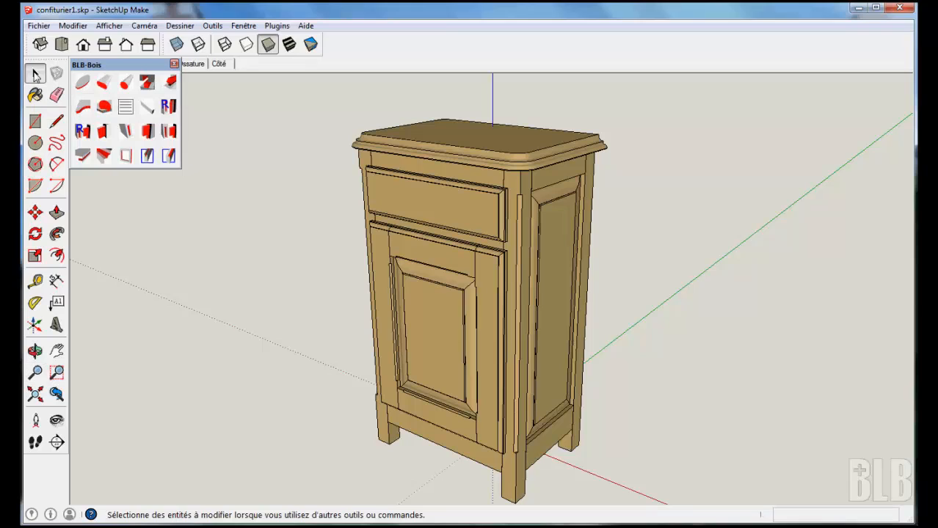
left_click(517, 333)
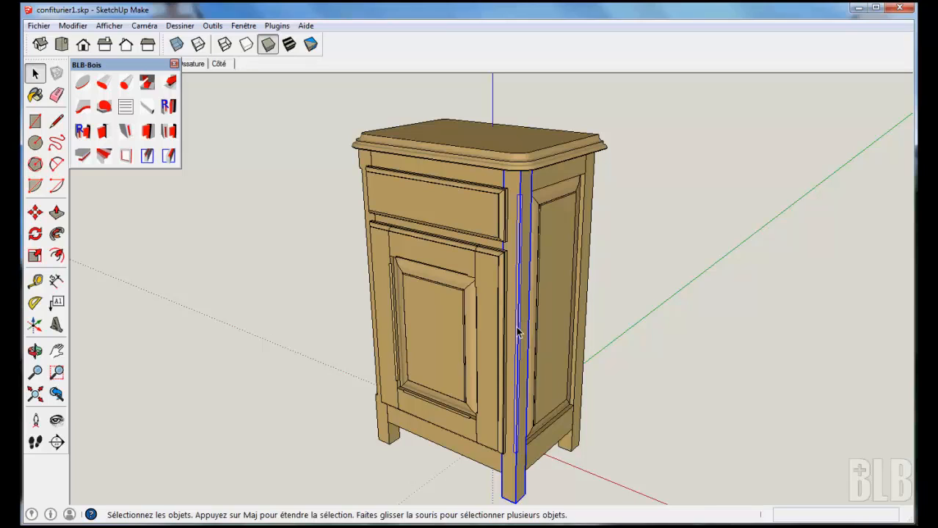
left_click(37, 214)
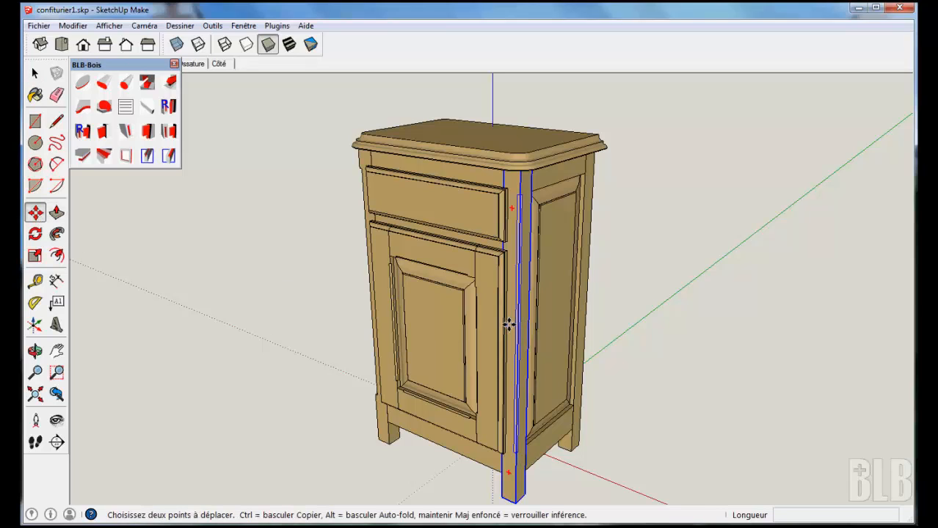
left_click_drag(510, 326, 643, 375)
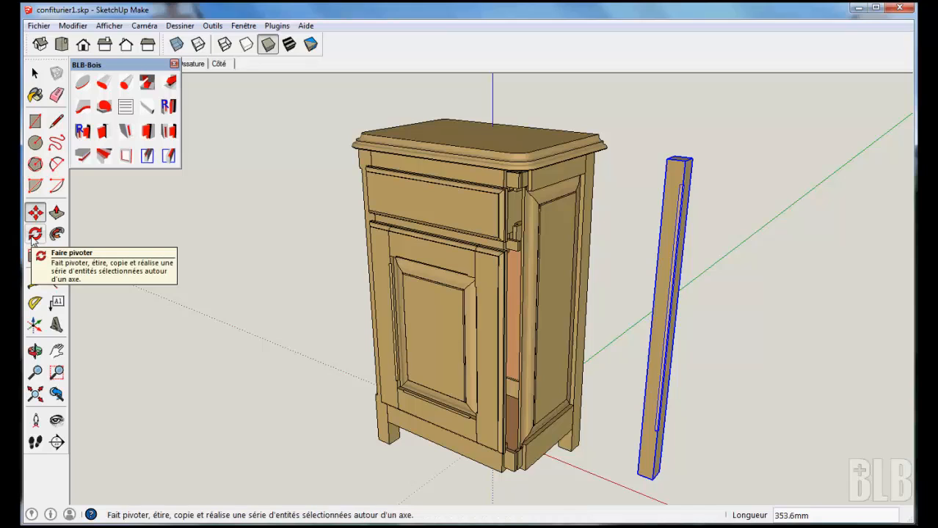
Step: Rotate the detached corner post about its bottom corner, using its long edge as the angle reference
left_click(33, 236)
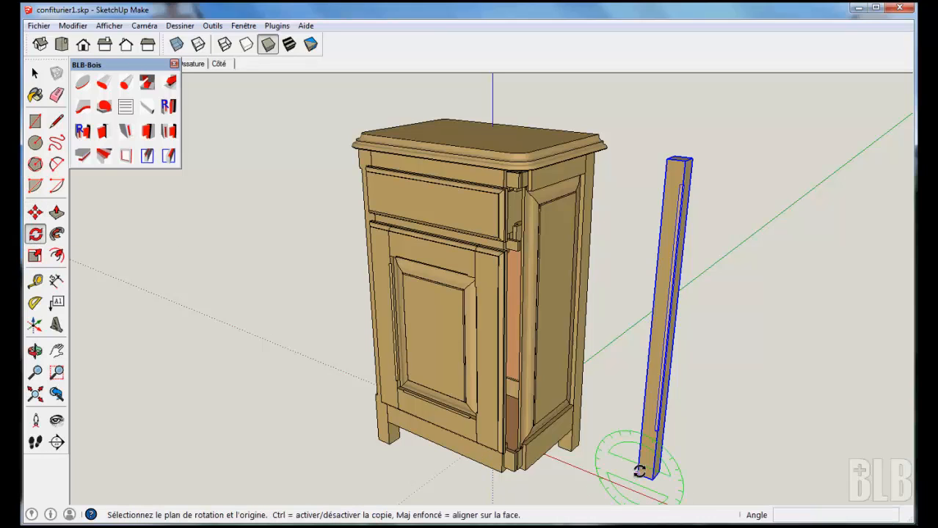
left_click(638, 473)
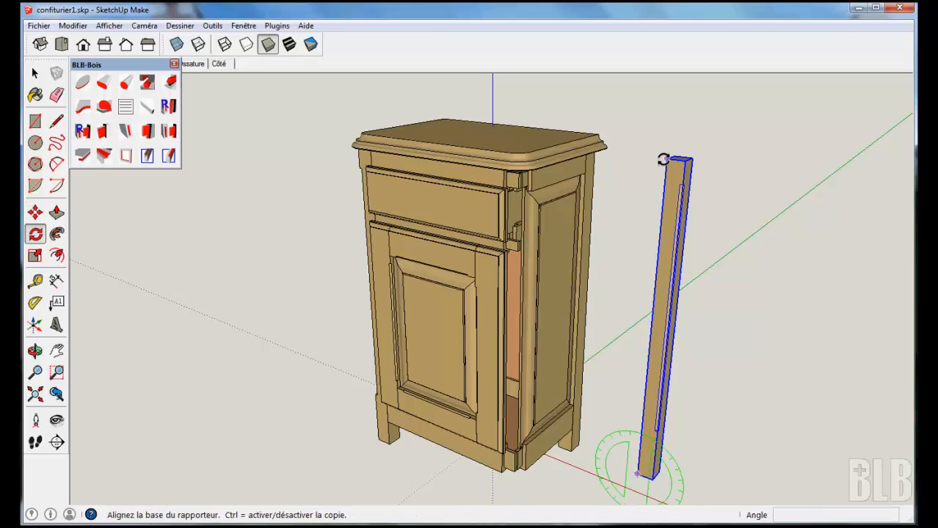
left_click(667, 160)
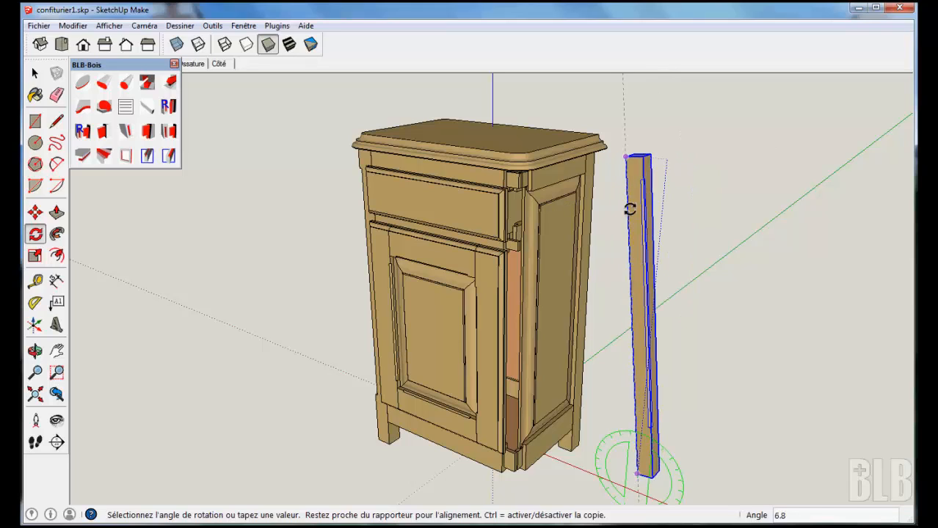
left_click(651, 211)
left_click(35, 74)
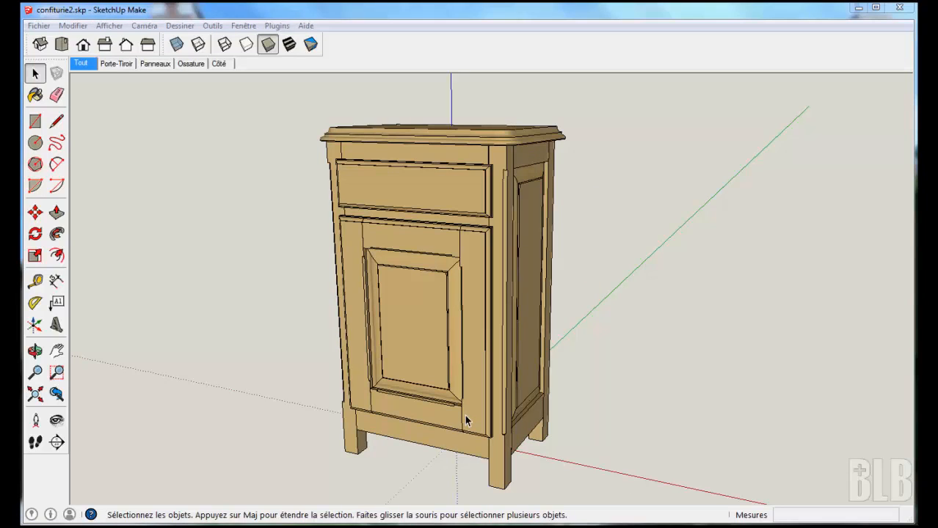
Step: Show the Ossature, Panneaux, Porte-Tiroir and Côté scenes in turn to examine the cabinet's sub-assemblies
left_click(198, 66)
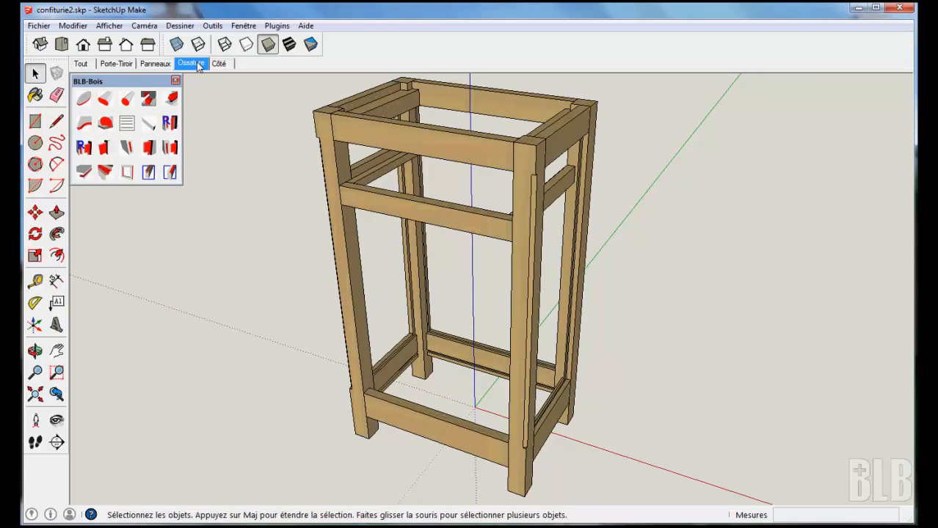
left_click(160, 64)
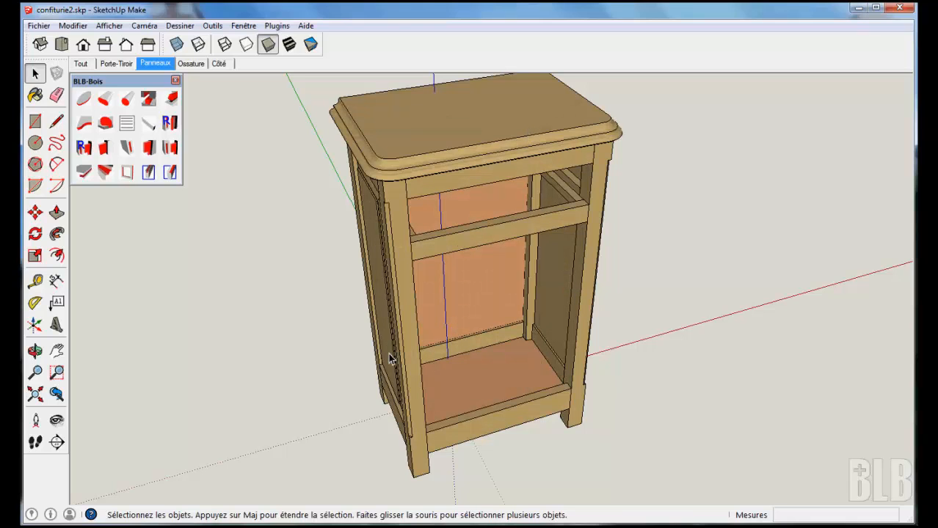
left_click(116, 64)
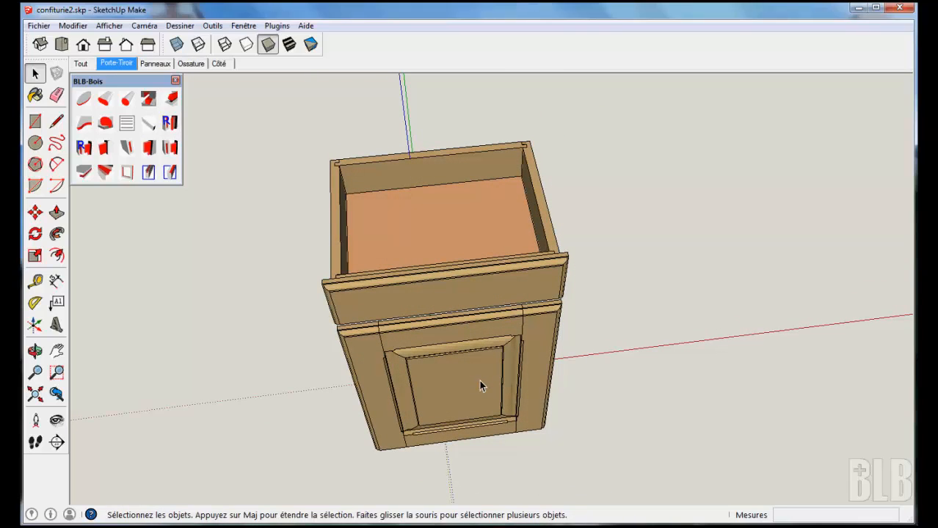
left_click(224, 65)
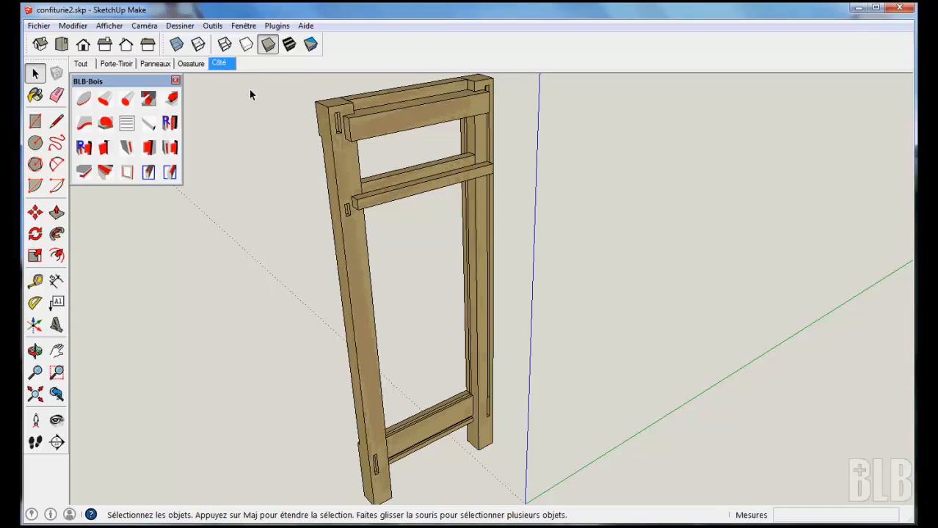
Step: Select the side frame's two posts, bottom rail and top rail one after another to identify each part
left_click(371, 394)
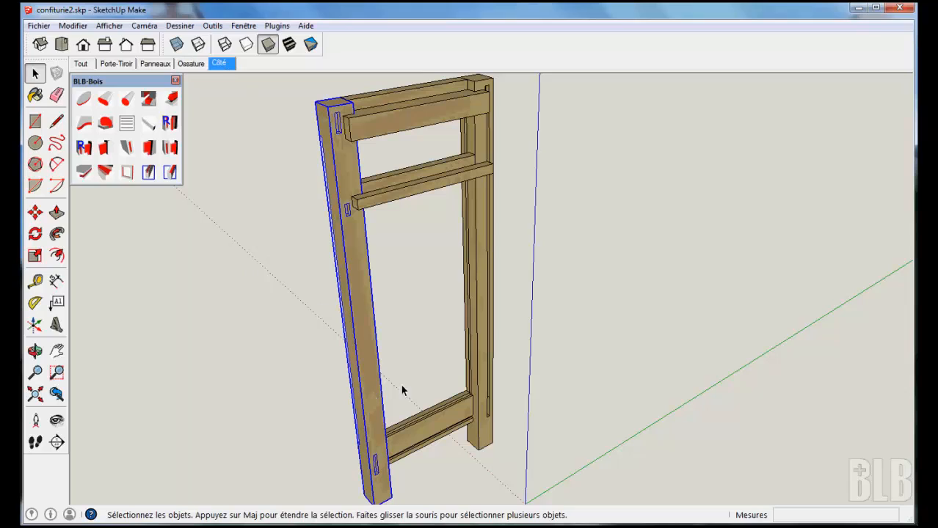
left_click(490, 364)
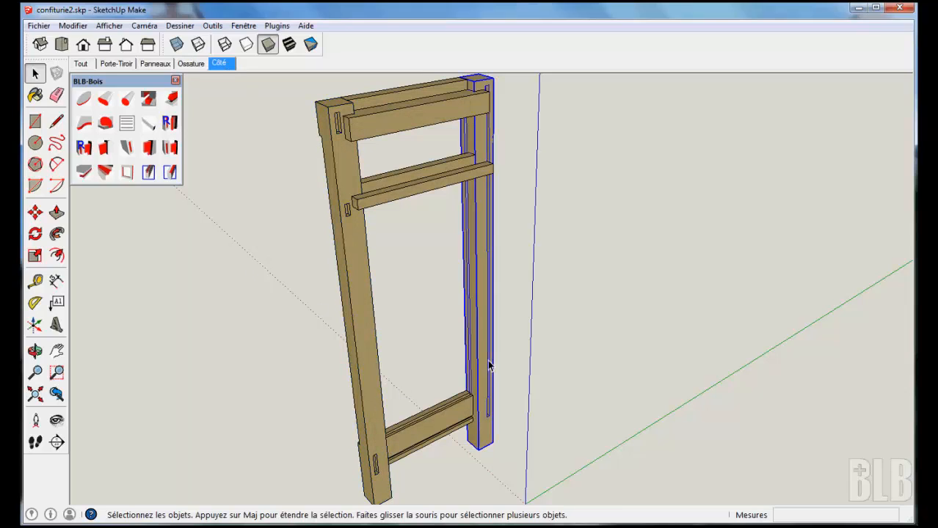
left_click(437, 428)
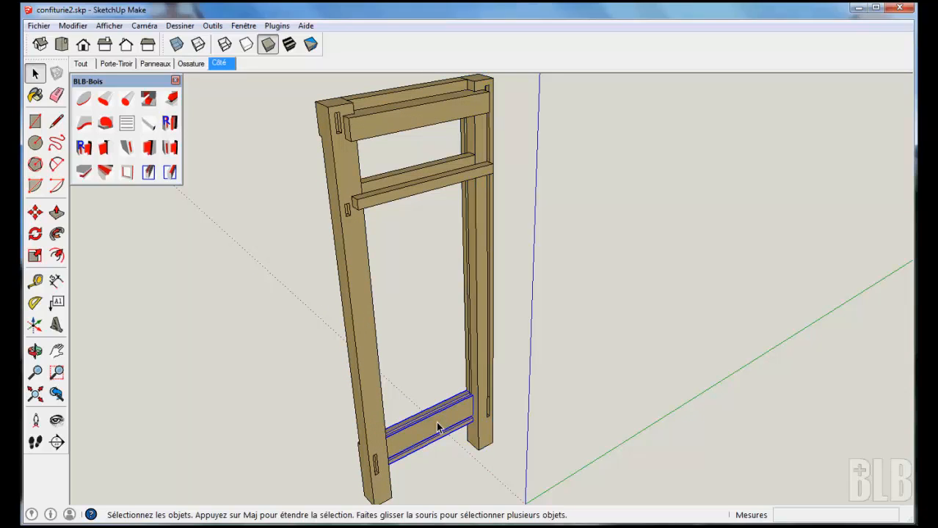
left_click(400, 97)
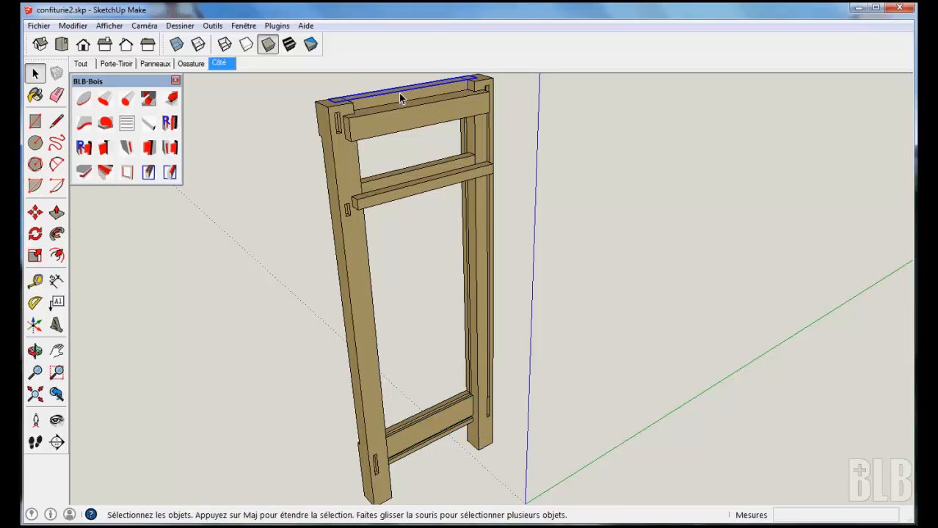
Step: Select the side frame's drawer runner and the inner rail above it one after another to identify each part
left_click(412, 195)
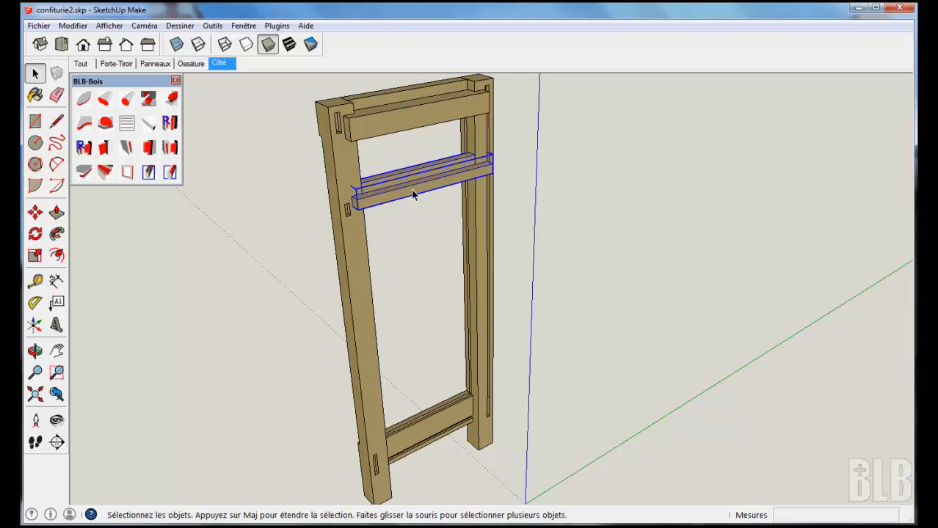
left_click(407, 116)
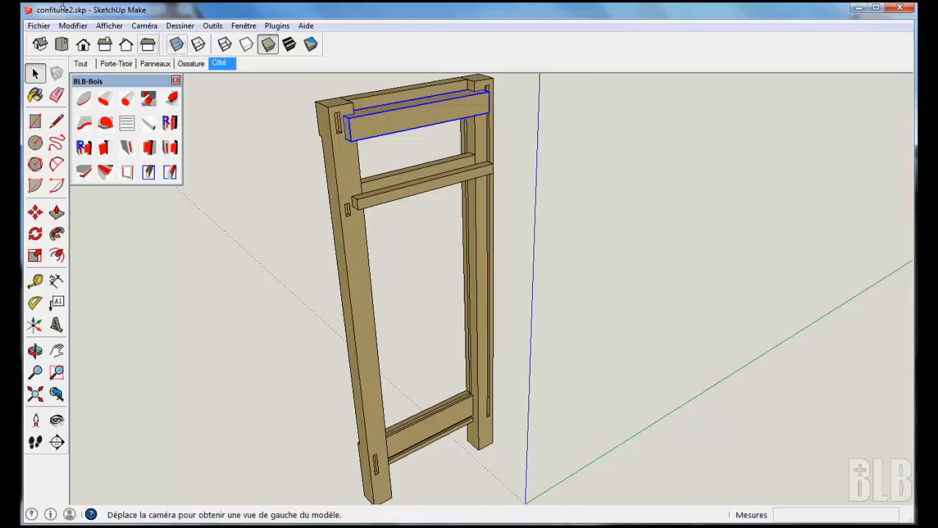
Step: Create a new blank model
left_click(39, 26)
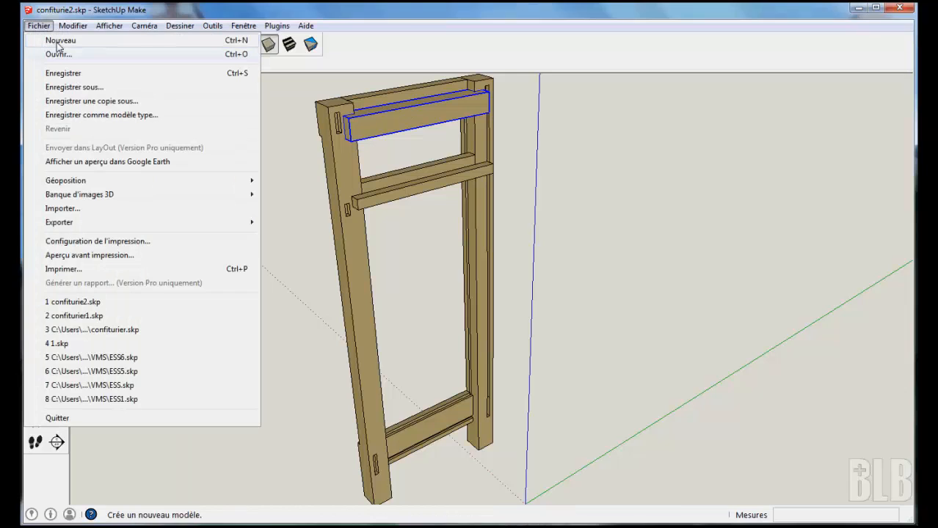
left_click(57, 43)
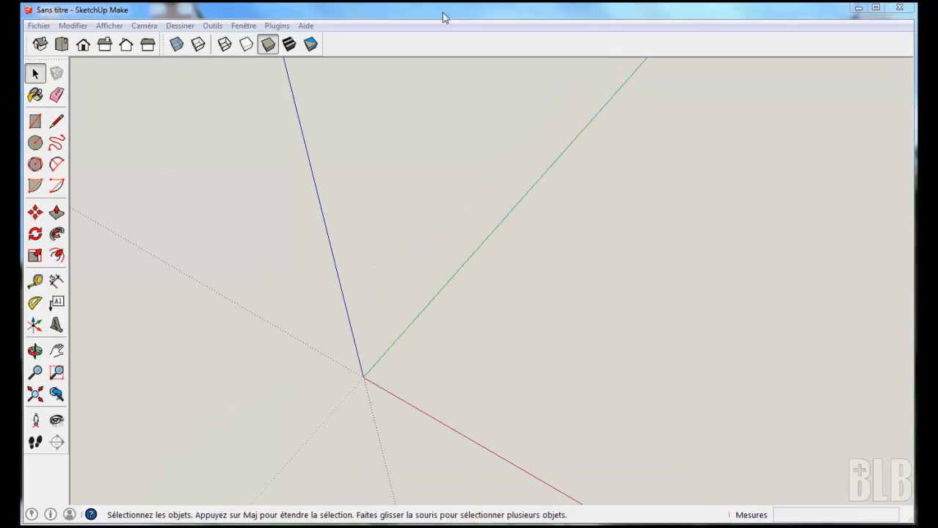
left_click(442, 13)
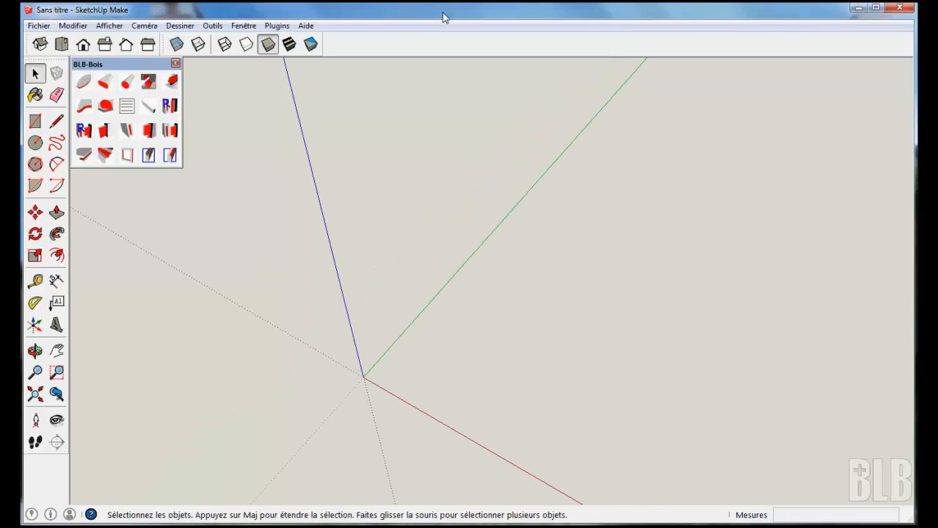
Step: Define a new BLB-Bois generated piece named Montant, 790 mm long, 40 mm wide and 40 mm thick
left_click(149, 110)
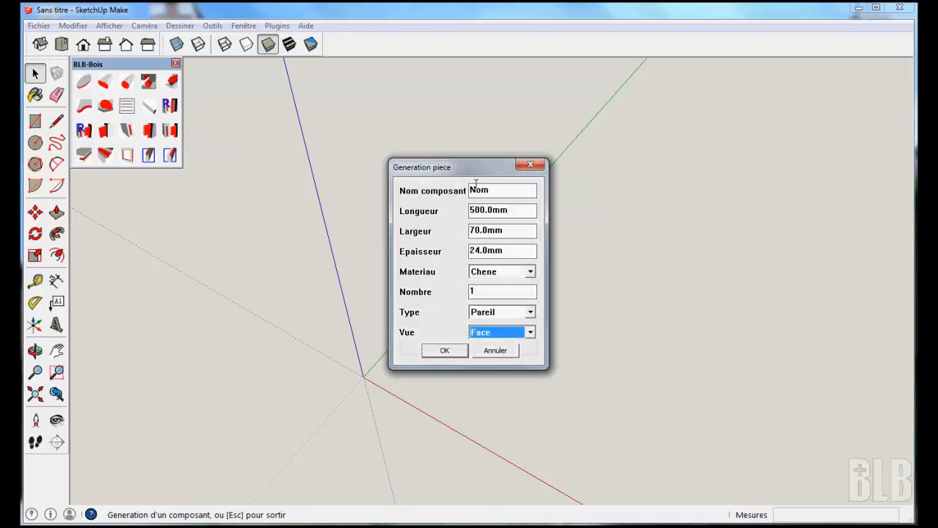
left_click_drag(498, 191, 464, 190)
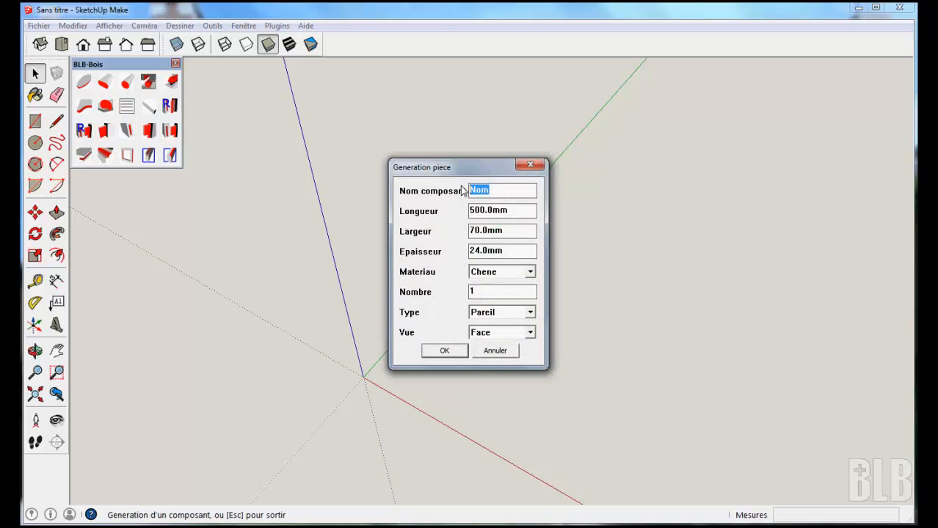
type("Montant")
key("Tab")
type("790")
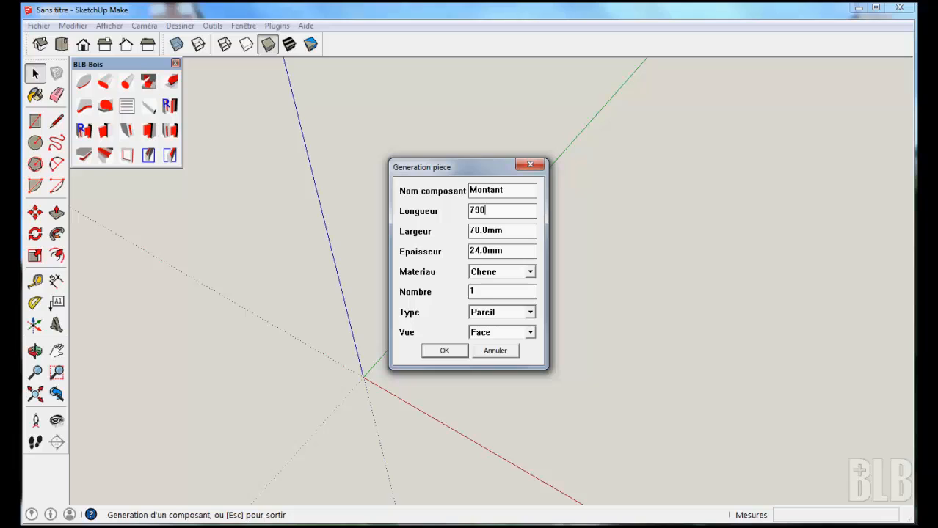
key("Tab")
type("40")
key("Tab")
type("40")
key("Tab")
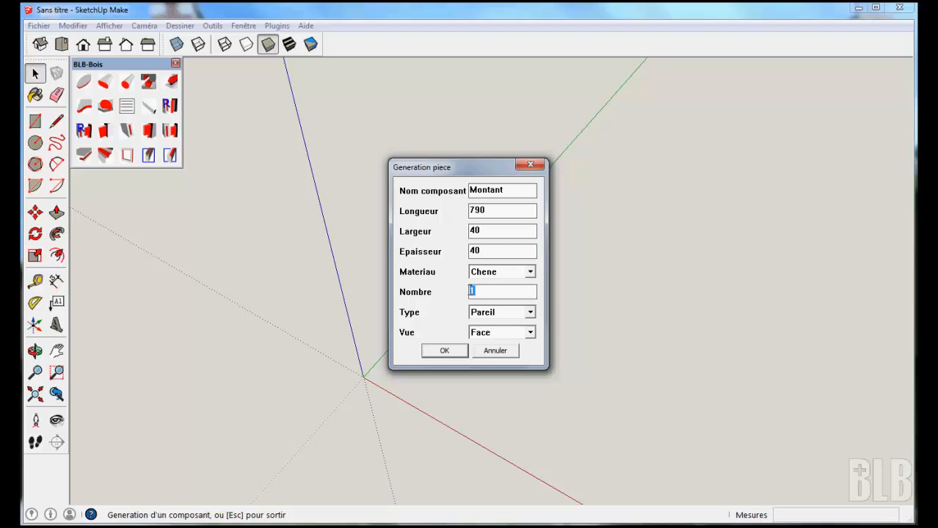
Step: Generate 2 Montant pieces with type Different and view Cote
type("2")
left_click(530, 312)
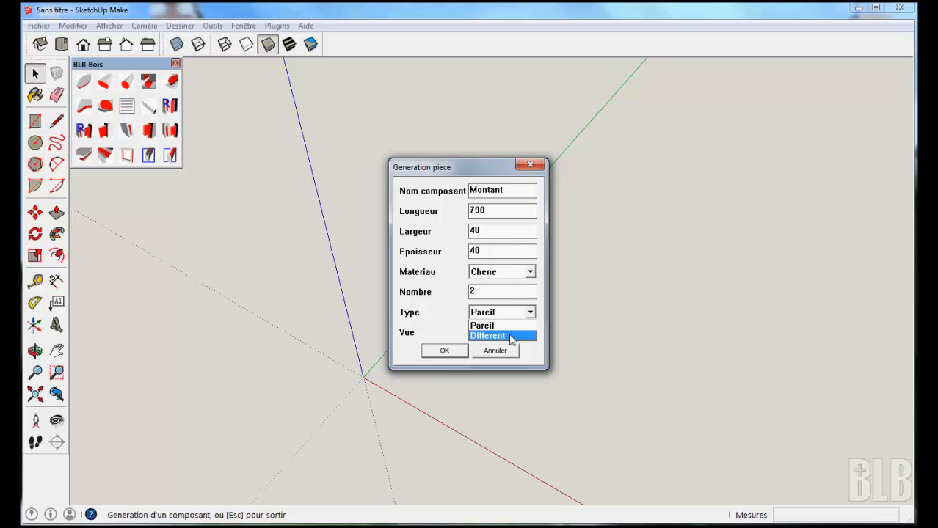
left_click(513, 332)
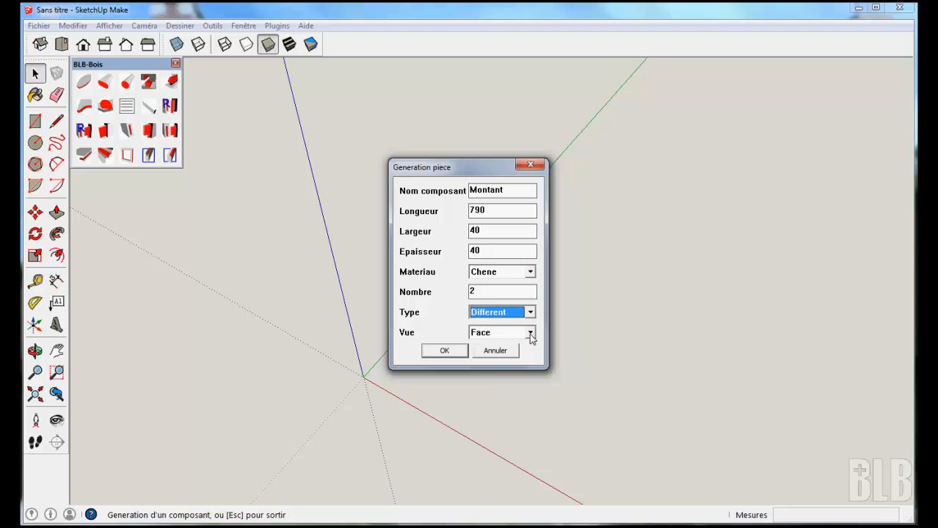
left_click(529, 333)
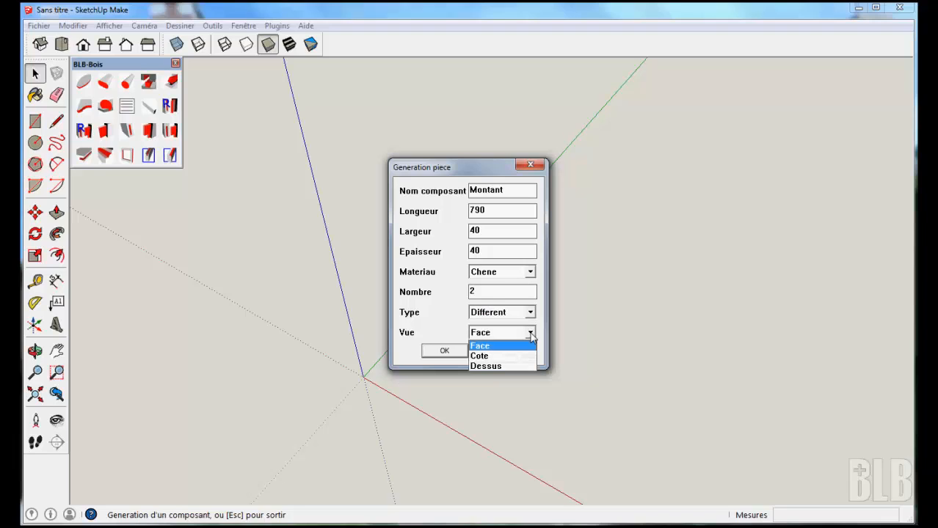
left_click(490, 357)
left_click(461, 351)
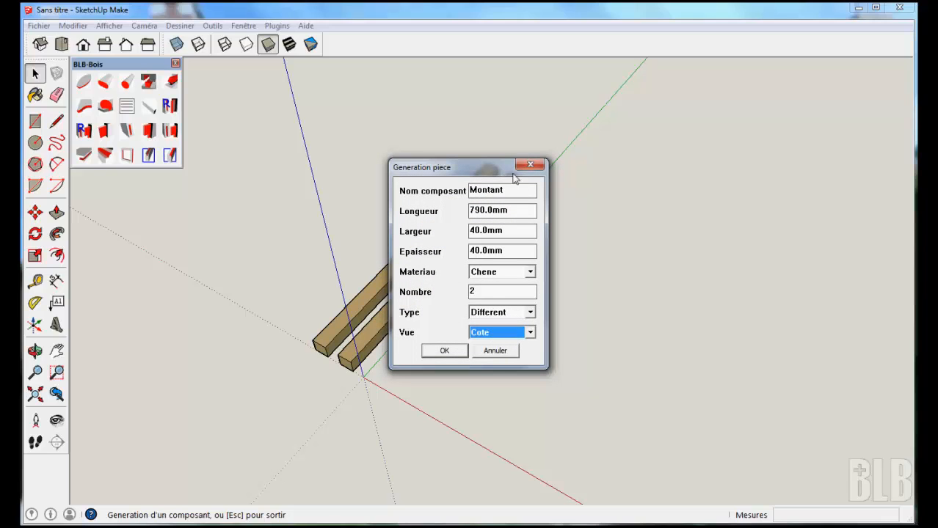
Step: Name the next generated piece Petite traverse basse
type("P")
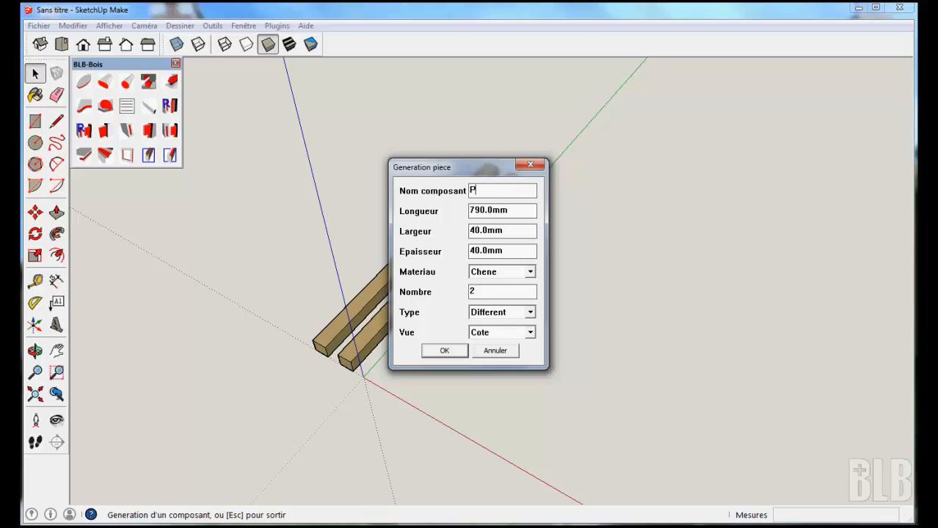
type("etite")
type(" travers")
type("e va")
key("BackSpace")
key("BackSpace")
type("basse")
Step: Generate 1 Petite traverse basse, 220 mm long, 70 mm wide and 22 mm thick
left_click_drag(470, 210, 478, 231)
type("22")
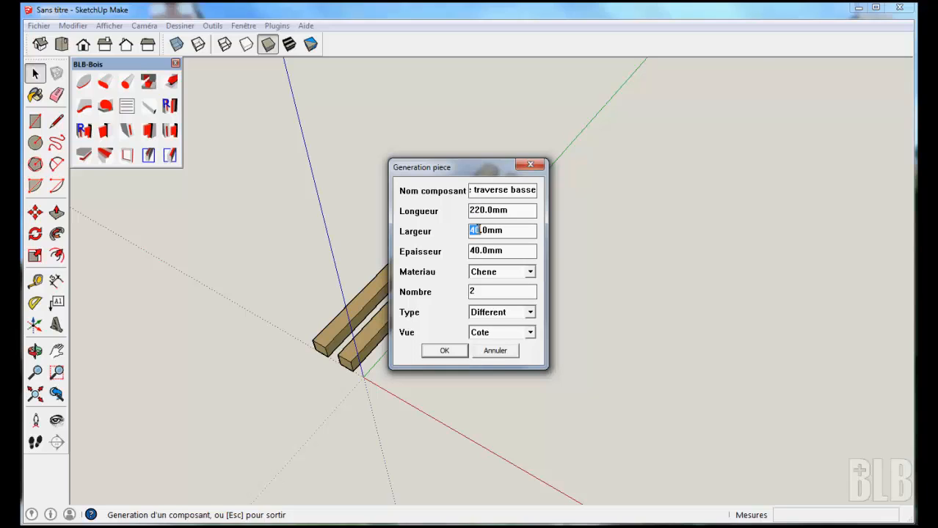
type("70")
left_click_drag(470, 250, 481, 250)
type("22")
left_click_drag(485, 292, 469, 291)
type("1")
left_click(450, 350)
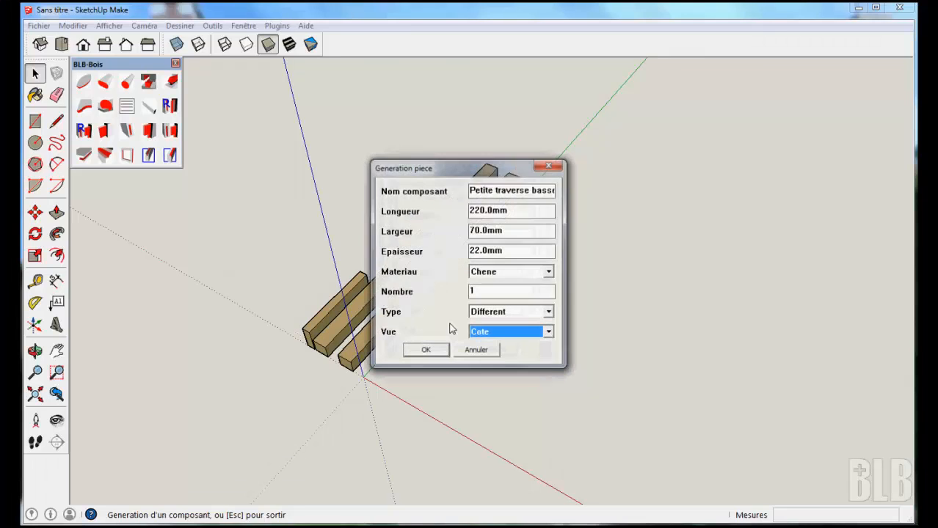
Step: Generate a piece named Petite traverse haute with a width of 50 mm
left_click_drag(530, 190, 566, 188)
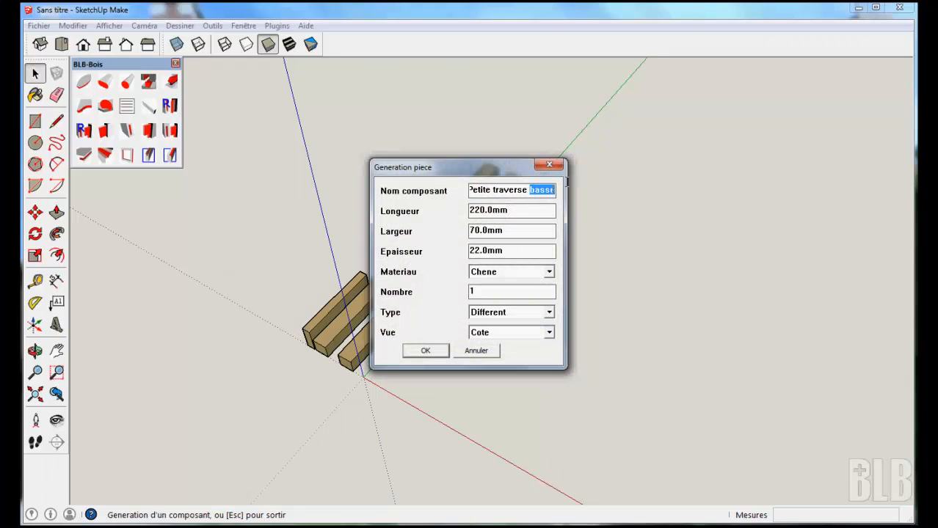
type("haute")
left_click_drag(470, 230, 475, 230)
type("5")
left_click(425, 351)
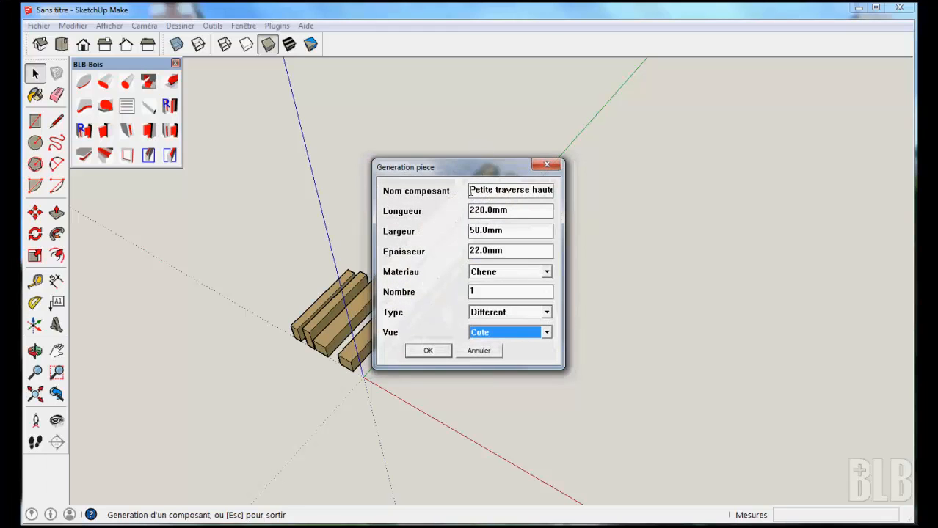
Step: Generate a piece named Coulisseau with a width and thickness of 34 mm
left_click_drag(470, 189, 563, 189)
key("BackSpace")
type("C")
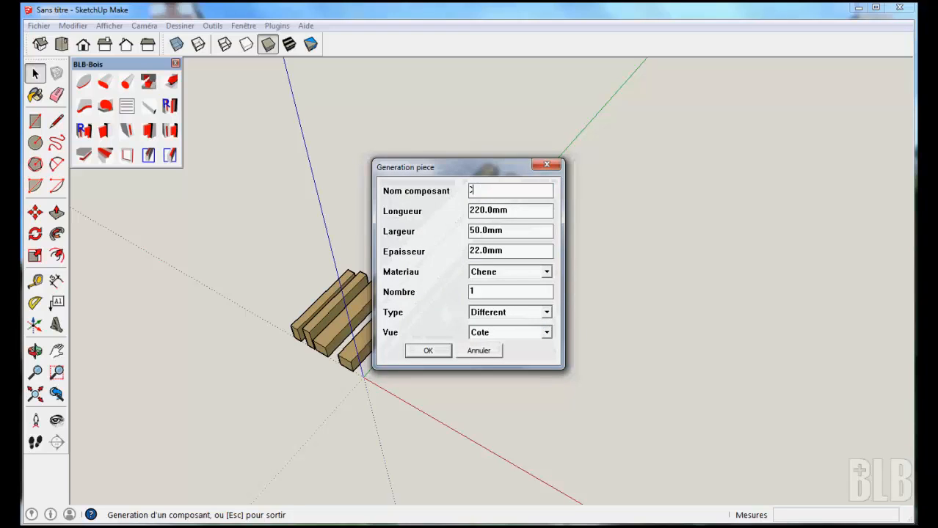
type("oul")
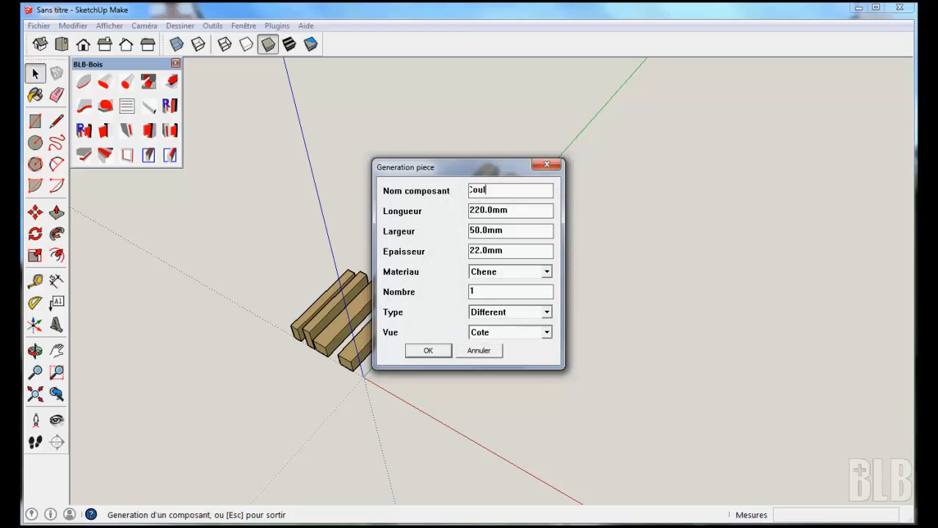
type("isseau")
left_click_drag(470, 231, 480, 230)
type("34")
key("Tab")
type("34")
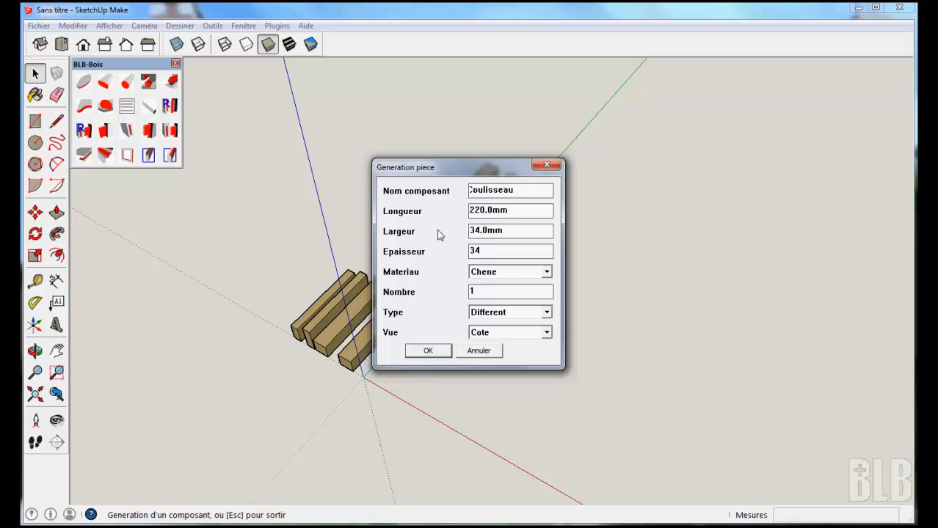
left_click(428, 350)
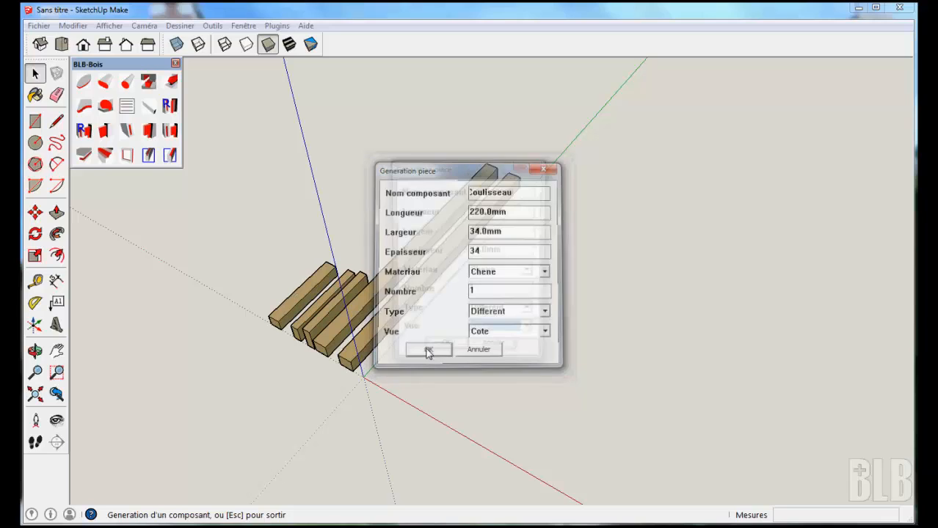
Step: Generate a piece named Antisbasculement with the same dimensions and end the piece generation
double_click(513, 190)
type("An")
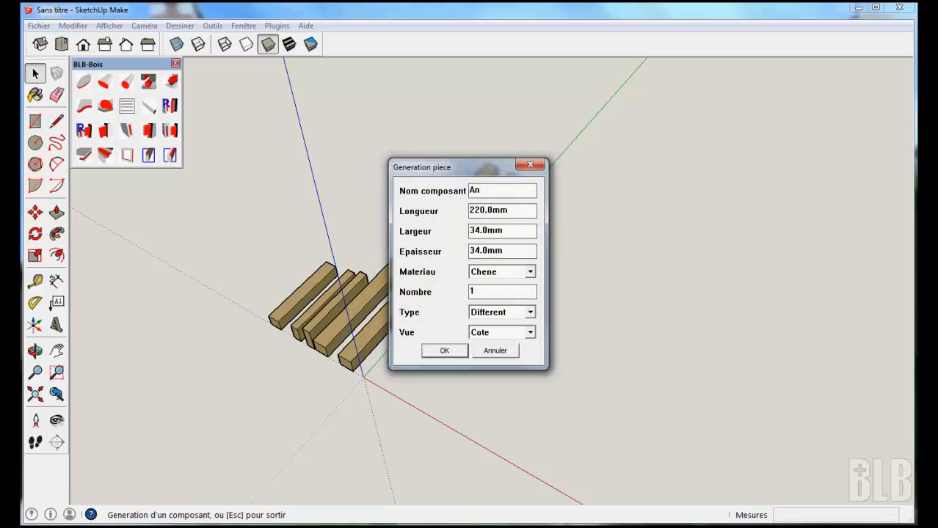
type("tisbasculement")
left_click(455, 351)
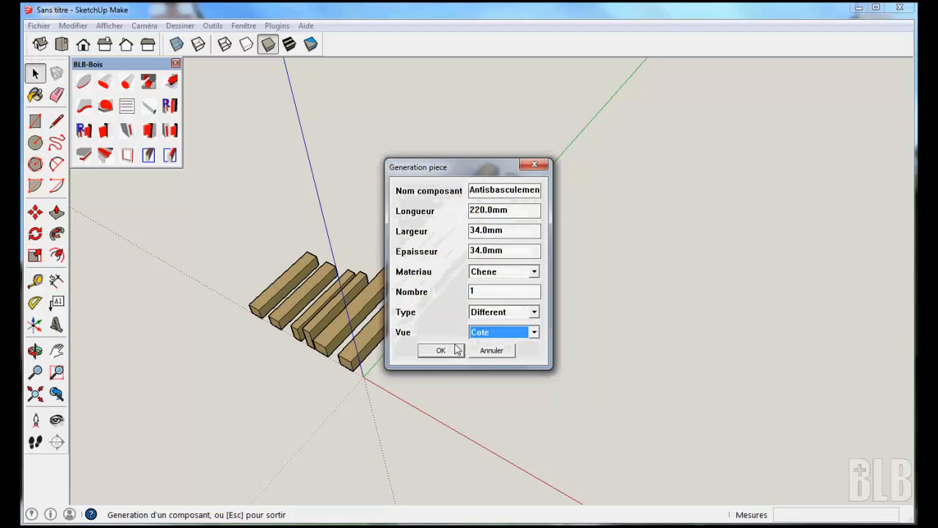
left_click(509, 352)
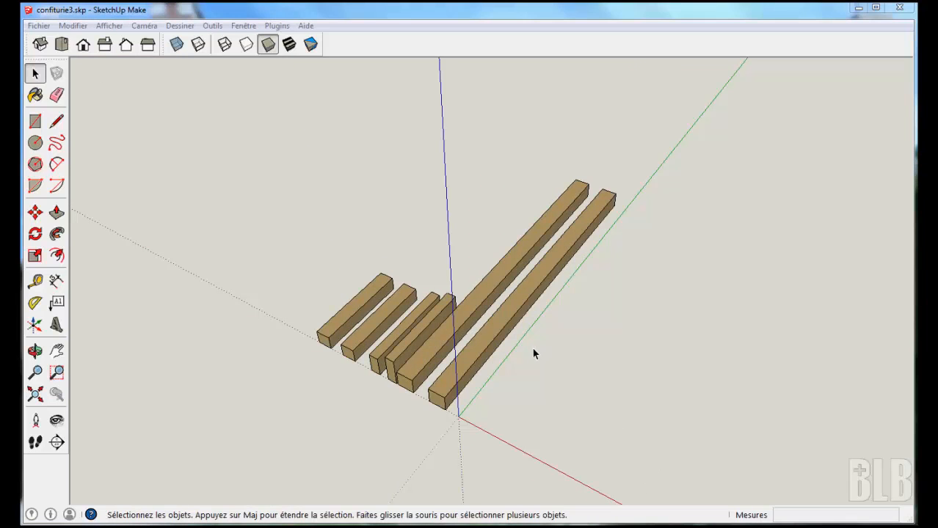
Step: Rotate the two long uprights together by 90 degrees about a bottom corner so they stand vertically
left_click(476, 352)
left_click(457, 330, "ctrl")
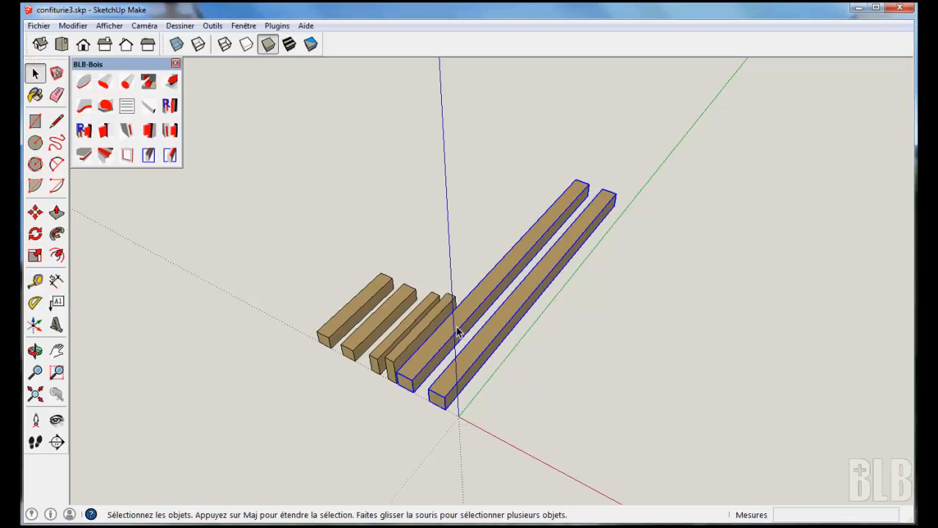
key("q")
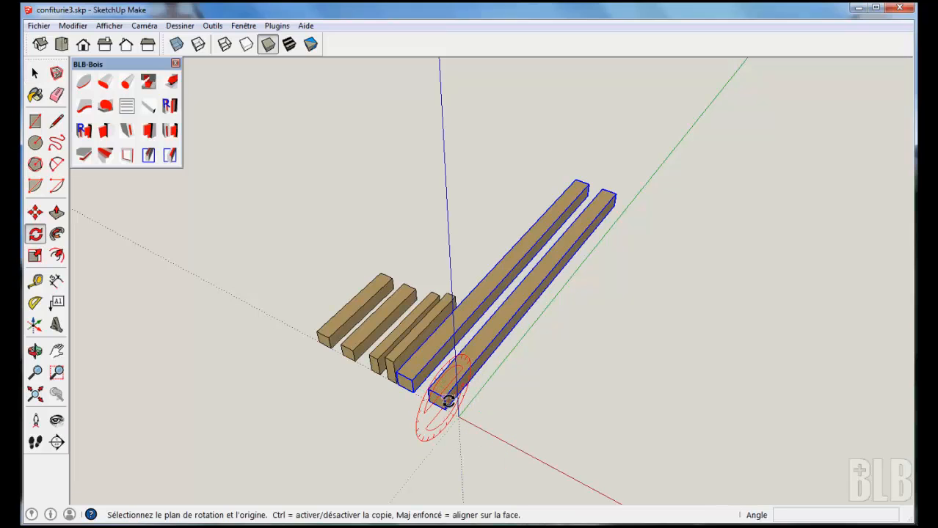
left_click(444, 397)
left_click(501, 332)
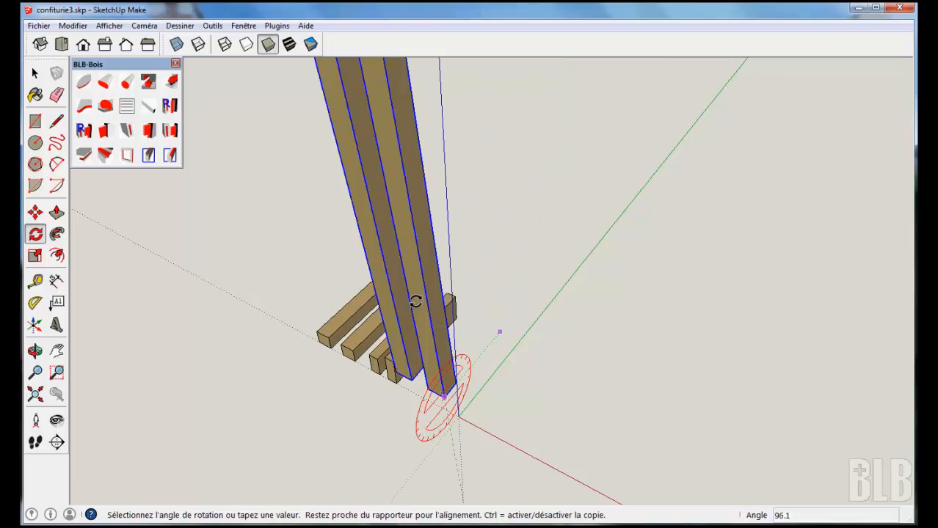
type("90")
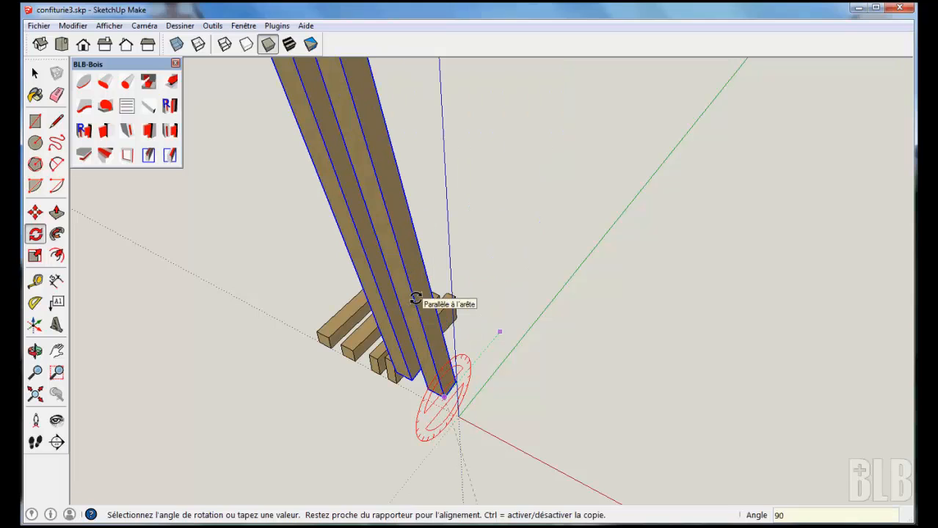
key("Return")
key("space")
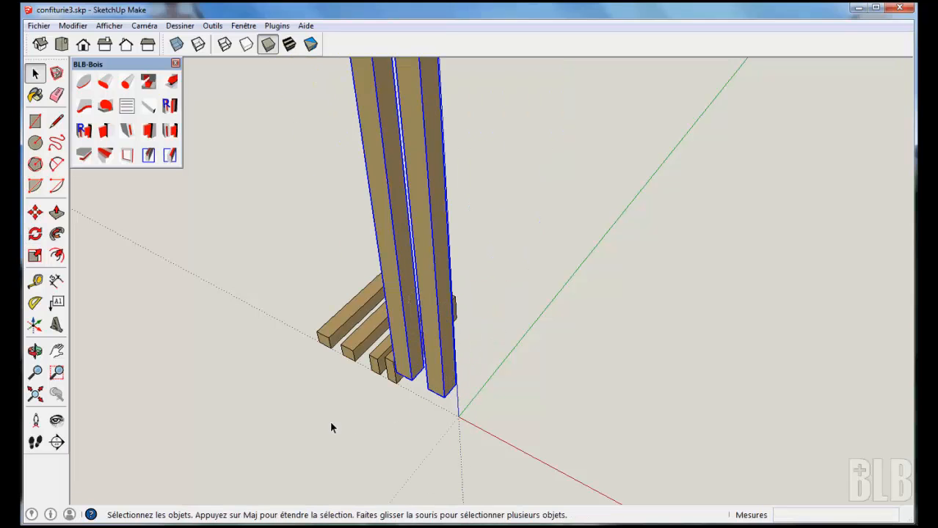
Step: Move the lower rail about 338 mm out of the row and bring its bottom corner to the nearest upright's bottom corner
middle_click_drag(331, 427, 774, 401)
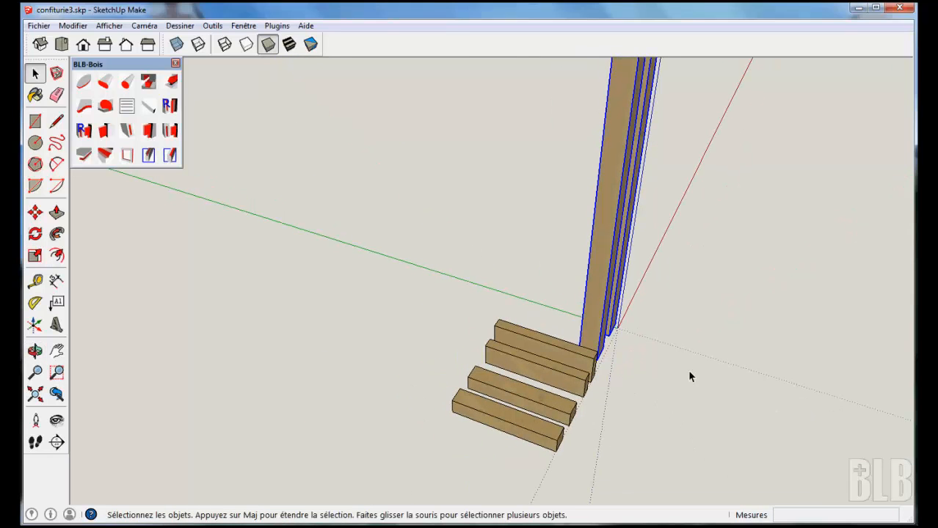
left_click(552, 357)
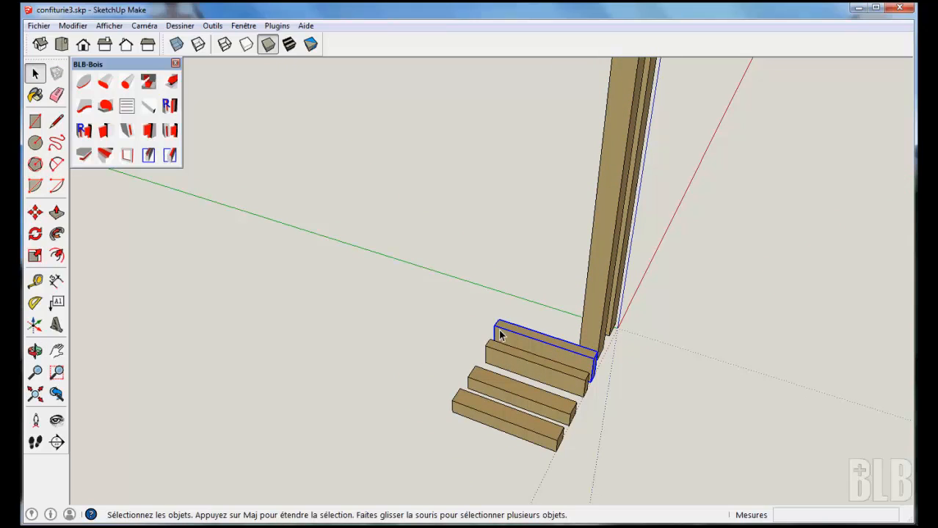
key("m")
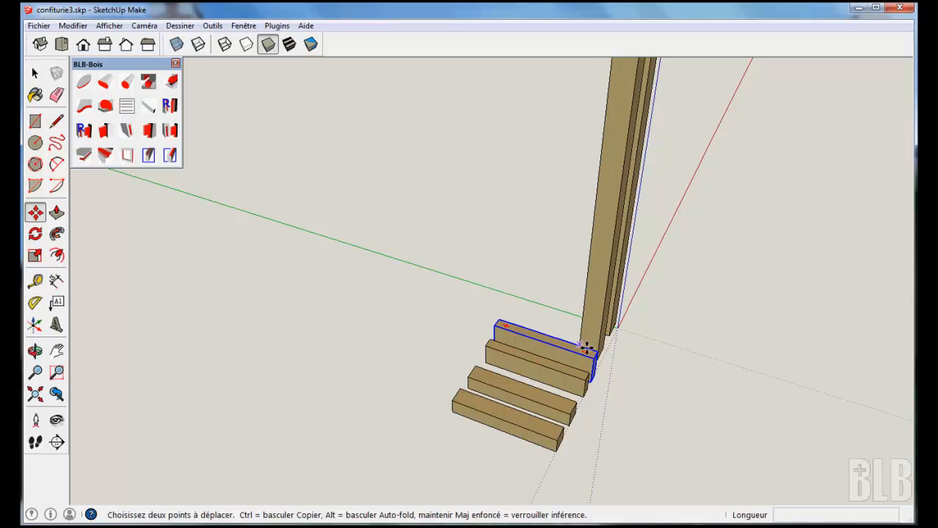
left_click(590, 353)
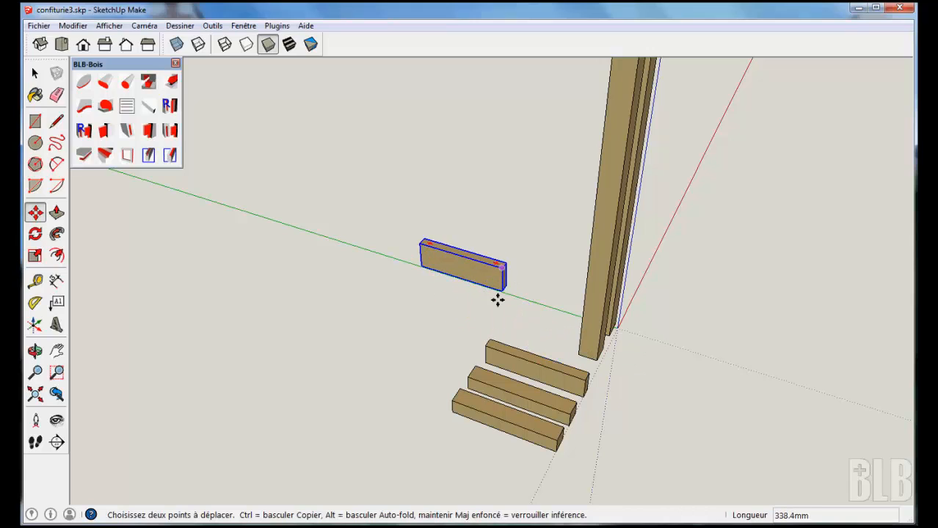
left_click(500, 290)
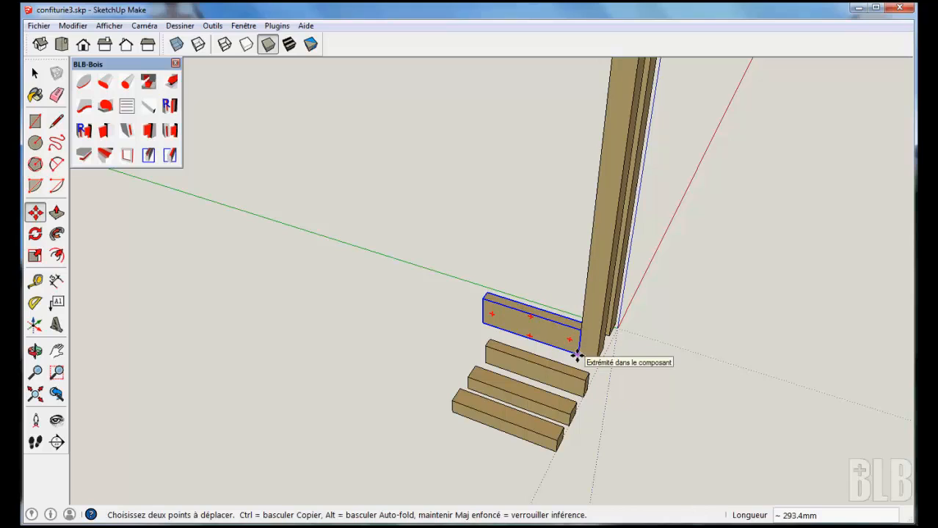
Step: Raise the lower rail 70 mm vertically from the upright's bottom corner
type("25.4")
key("Return")
left_click(579, 344)
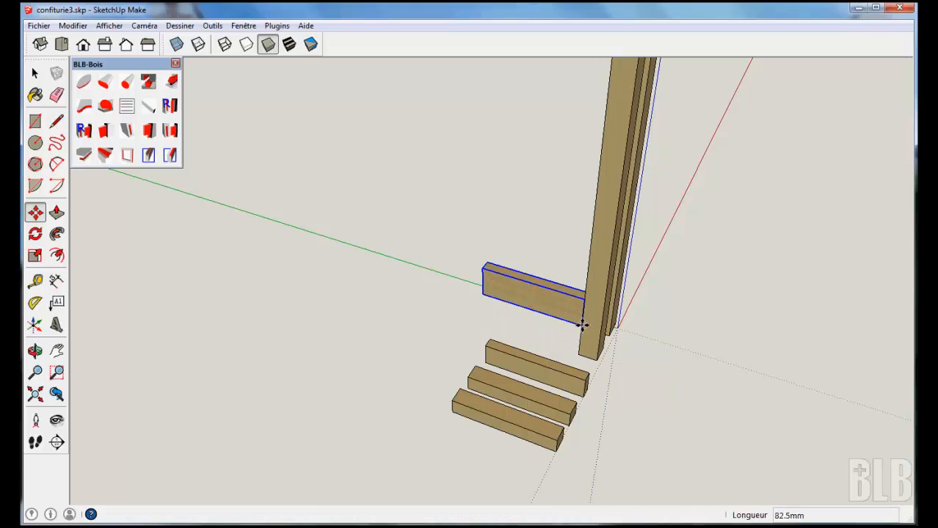
type("70")
key("Return")
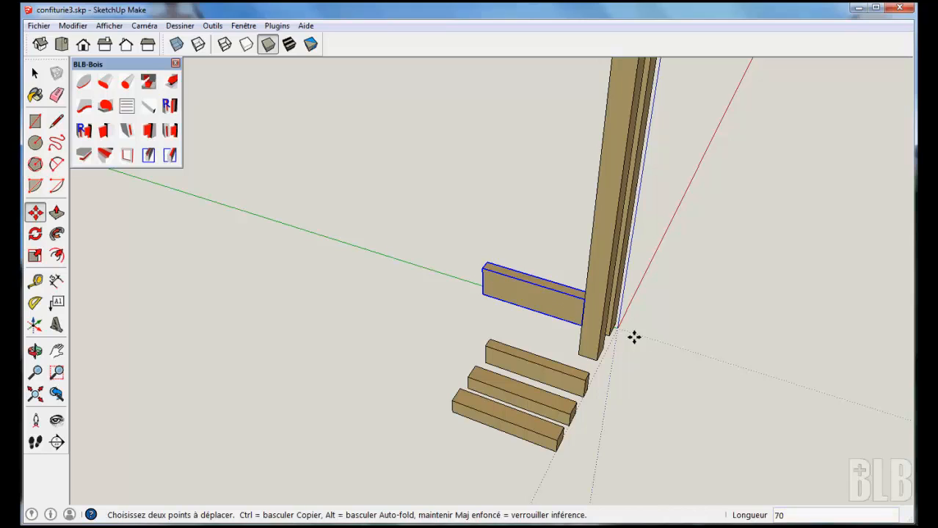
key("space")
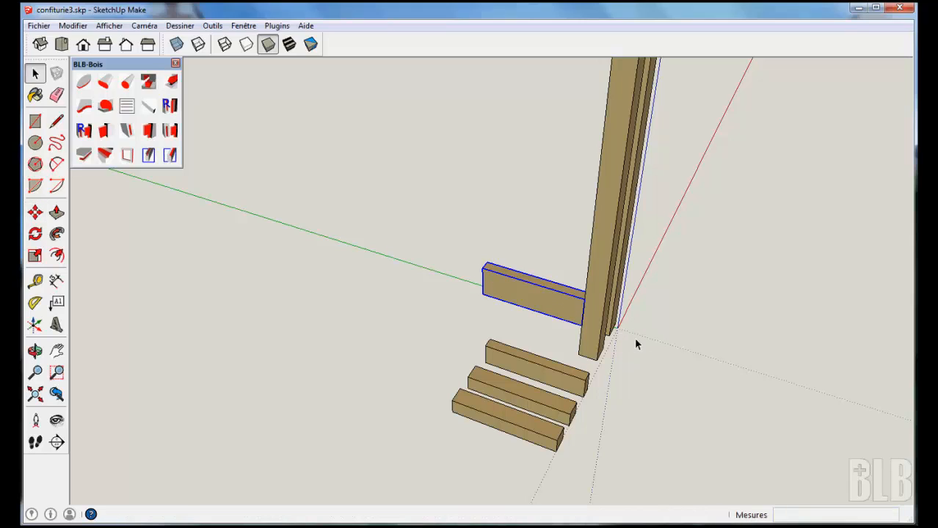
Step: Move the next rail out of the row so its top corner meets the nearest upright's top corner, as the top rail
left_click(573, 386)
middle_click_drag(617, 378, 614, 445)
key("m")
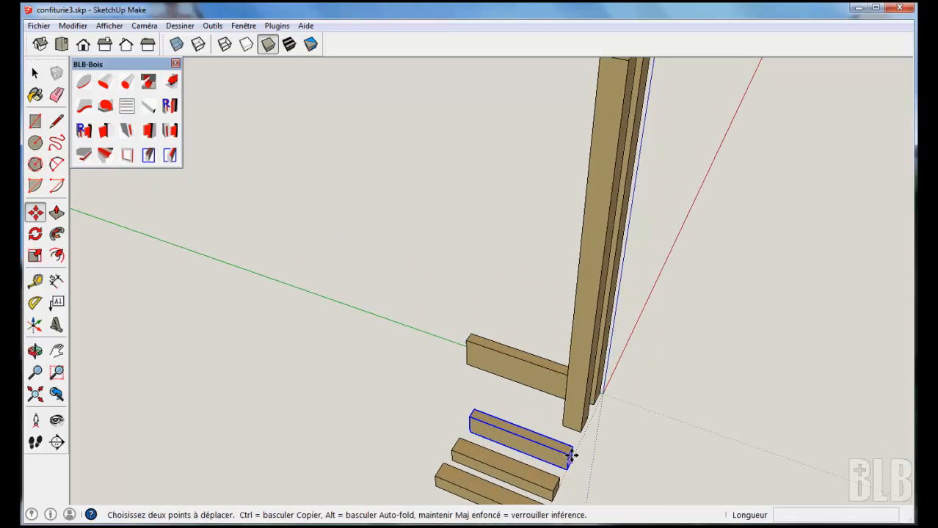
left_click(565, 449)
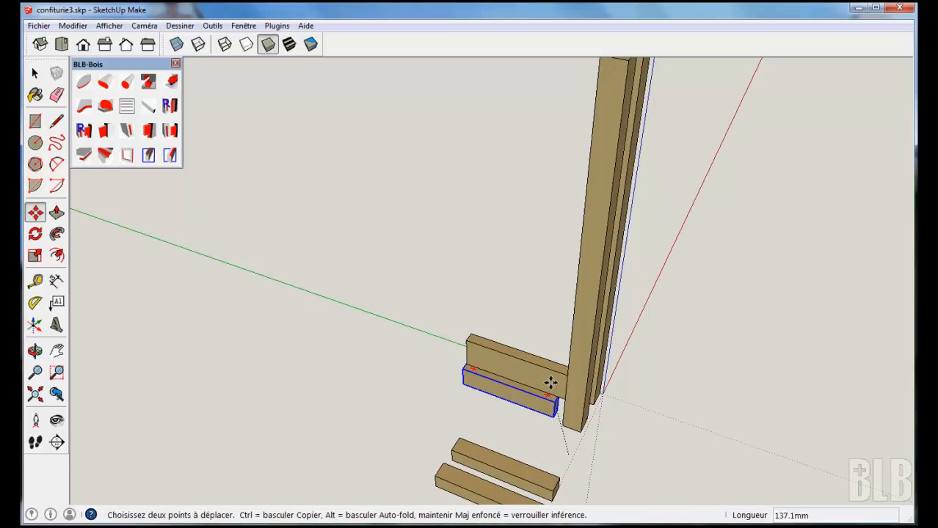
left_click_drag(578, 128, 601, 116)
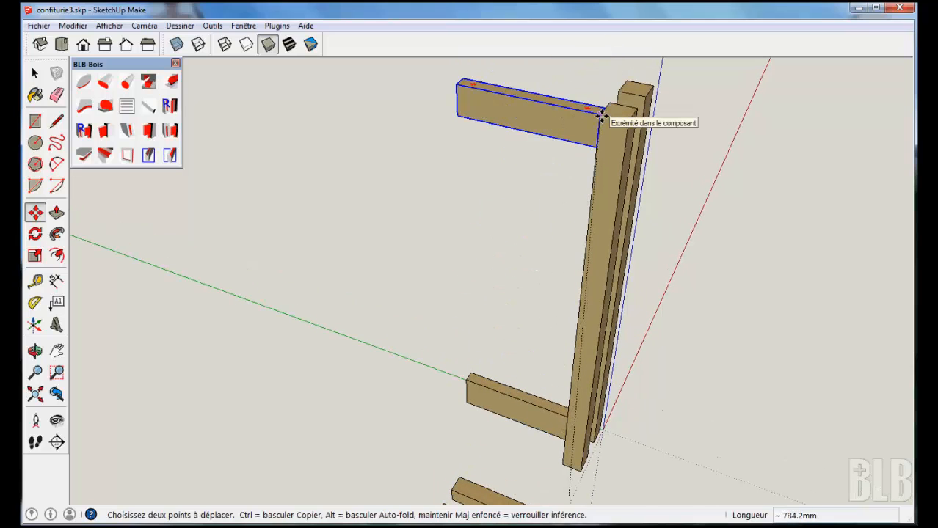
left_click(601, 117)
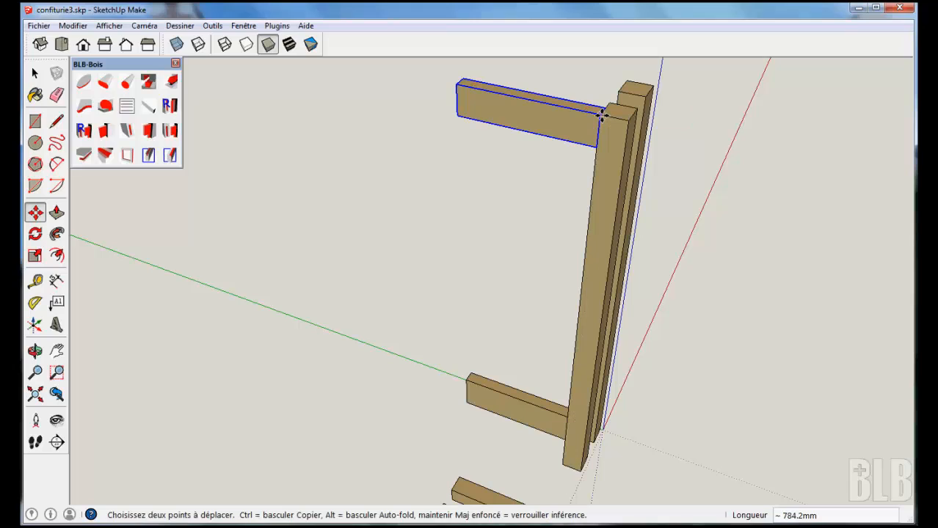
key("space")
Step: Move the second upright about 272 mm so its top corner meets the free end of the top rail
left_click(641, 98)
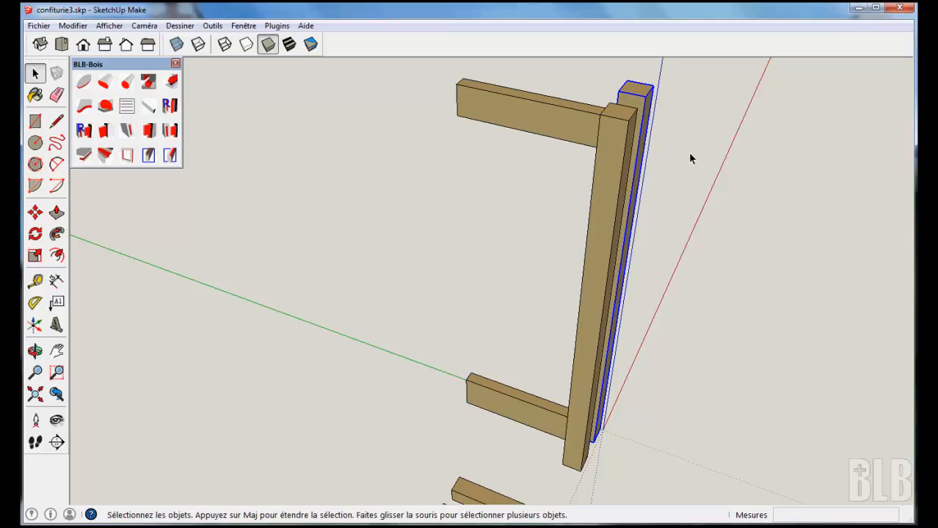
key("m")
left_click(638, 93)
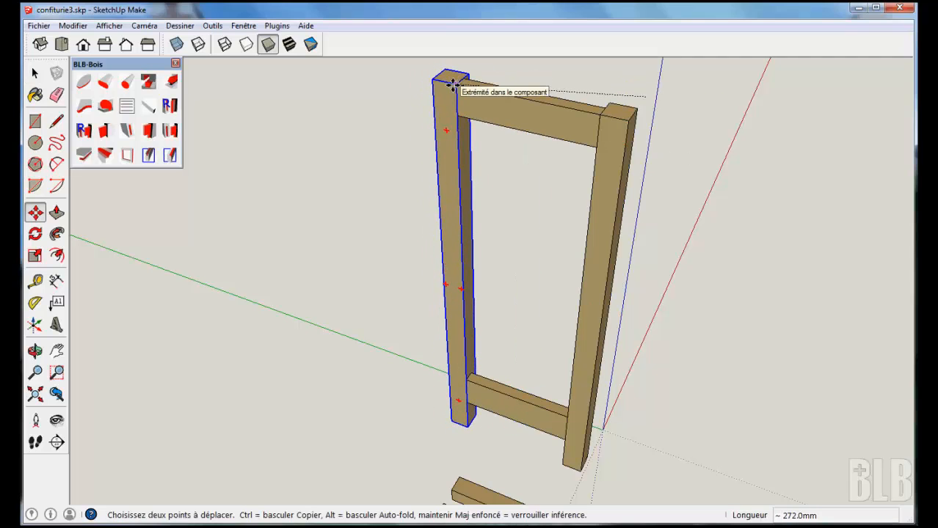
left_click(453, 85)
Step: Move the Coulisseau piece about 812 mm so its top end corner meets the upright's top inner corner
middle_click_drag(684, 324, 349, 349)
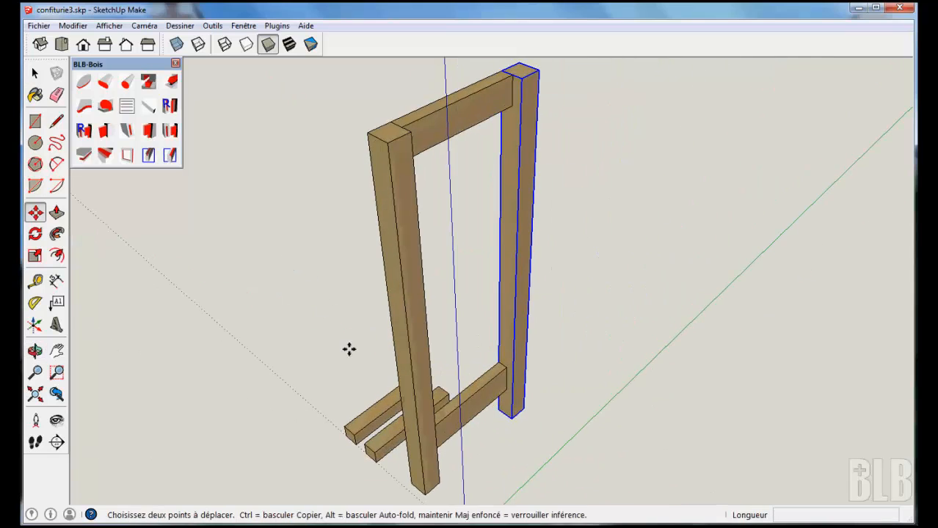
key("space")
left_click(376, 449)
key("m")
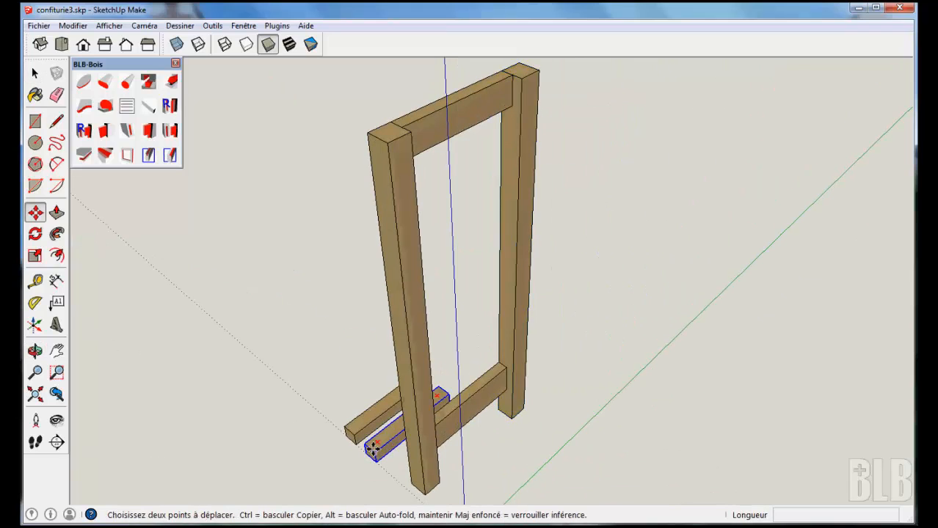
left_click(372, 448)
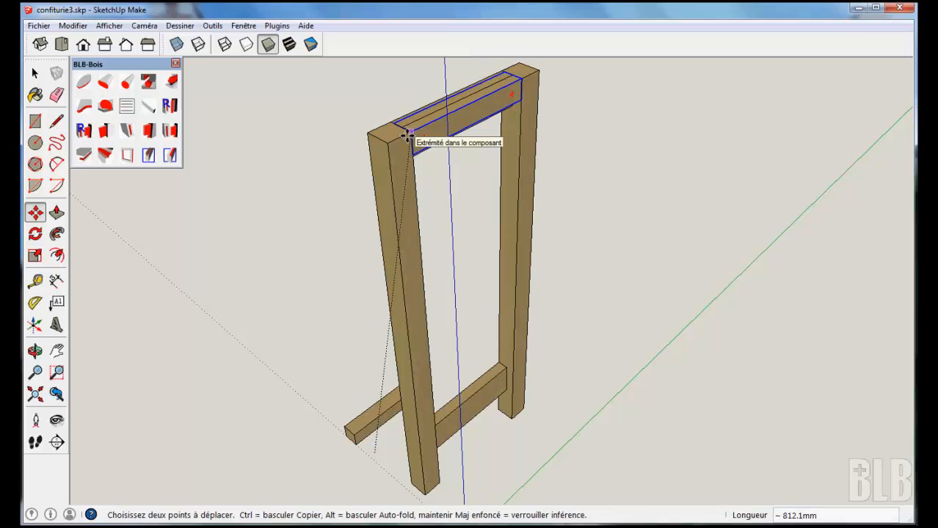
left_click(407, 136)
Step: Shift the Coulisseau 18 mm inward past the uprights' inner faces and lower it 123 mm
middle_click_drag(454, 177, 393, 272)
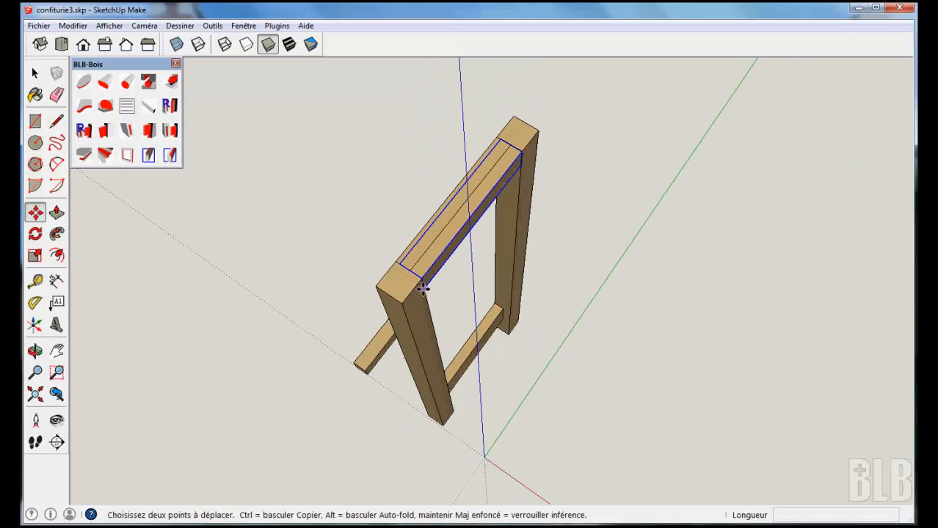
scroll(423, 288, "up", 5)
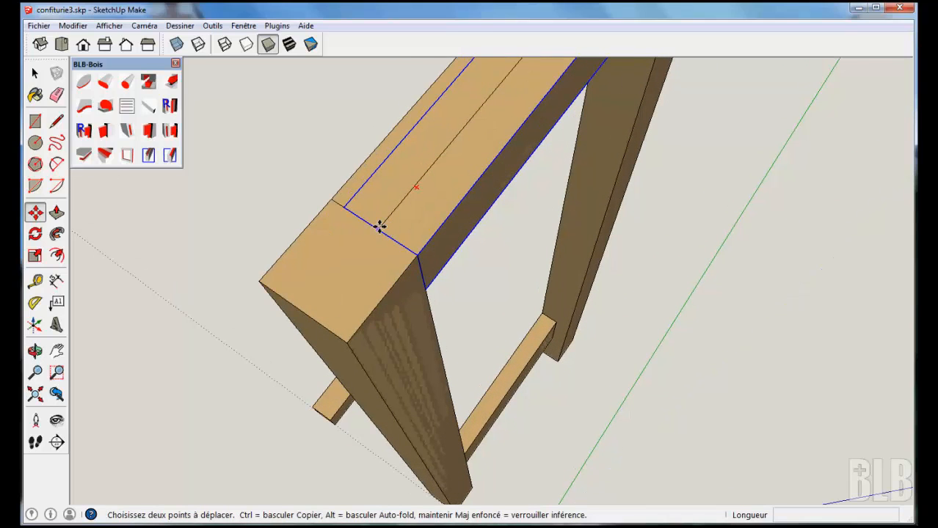
left_click(380, 226)
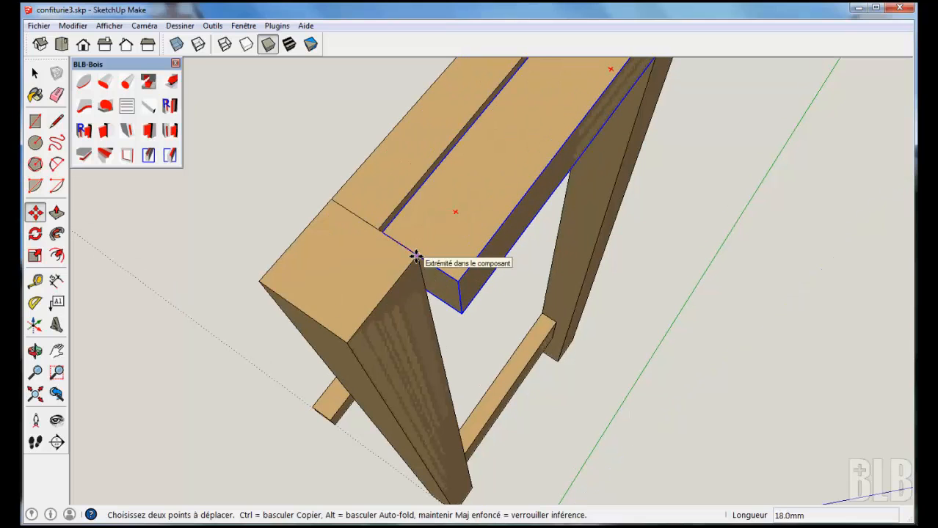
left_click(416, 257)
middle_click_drag(488, 372, 463, 330)
left_click(447, 370)
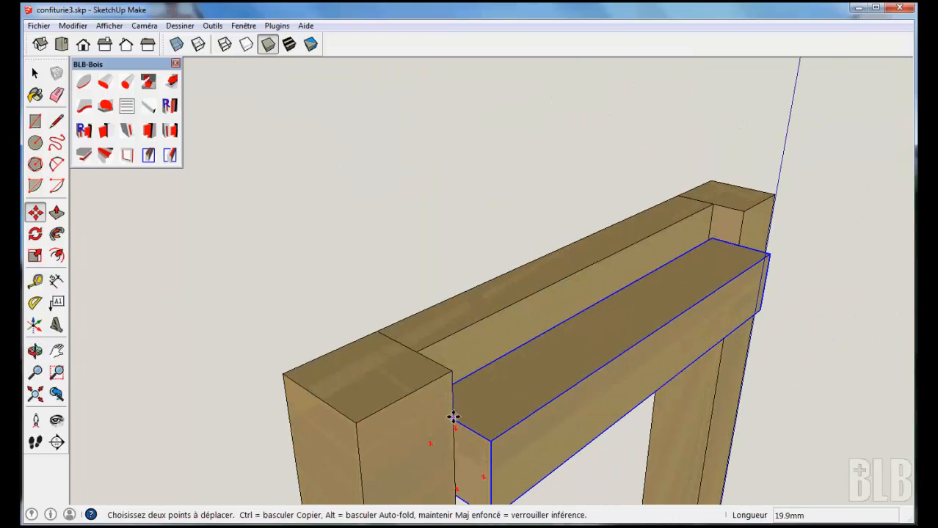
type("123")
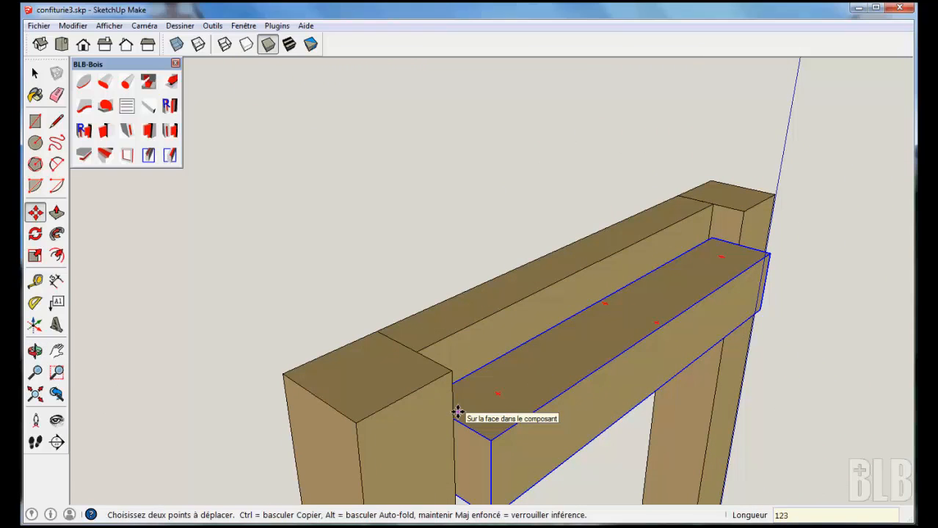
key("Return")
Step: Move the remaining Antisbasculement piece so its top end corner meets the upright's top inner corner
scroll(457, 412, "down", 2)
scroll(505, 412, "down", 3)
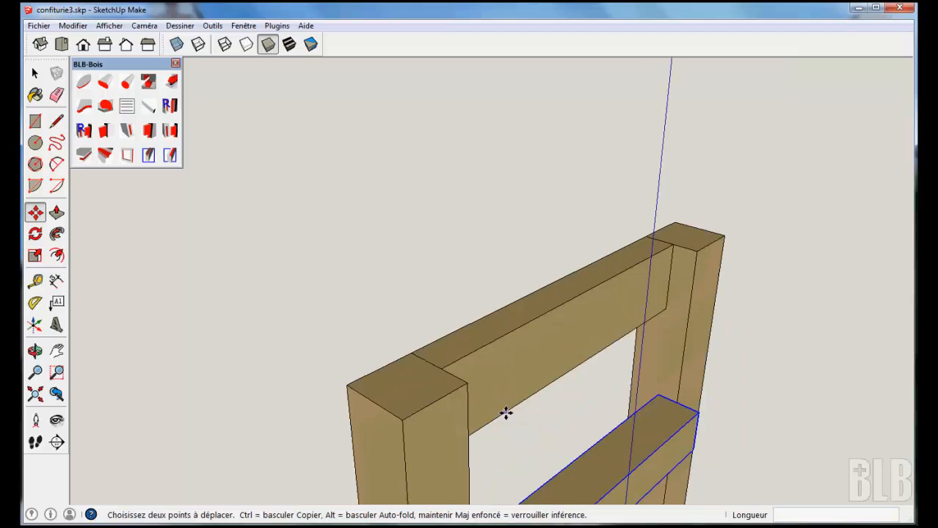
middle_click_drag(503, 432, 435, 252)
key("space")
left_click(364, 408)
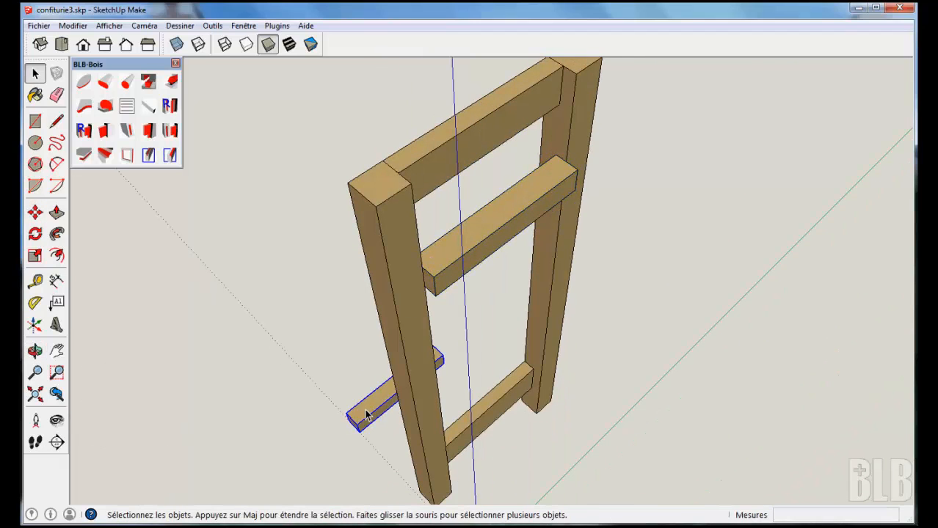
key("m")
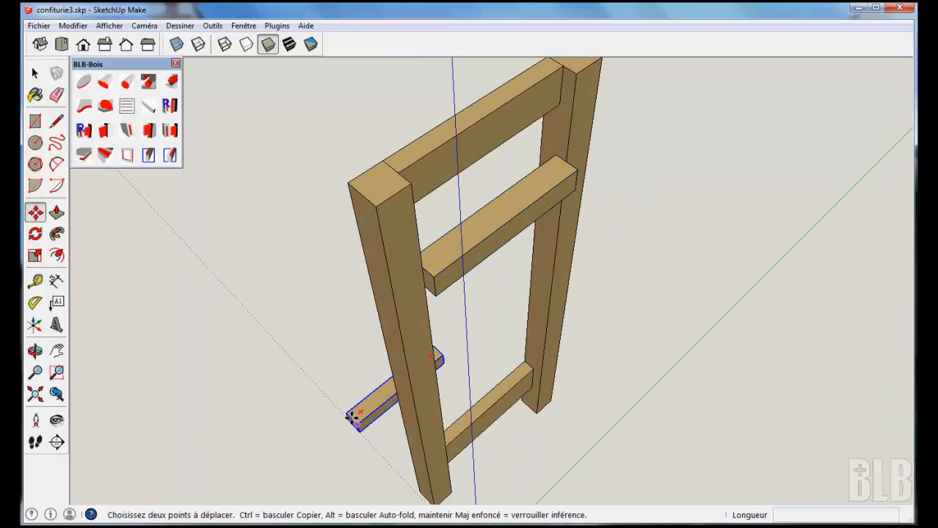
left_click(358, 424)
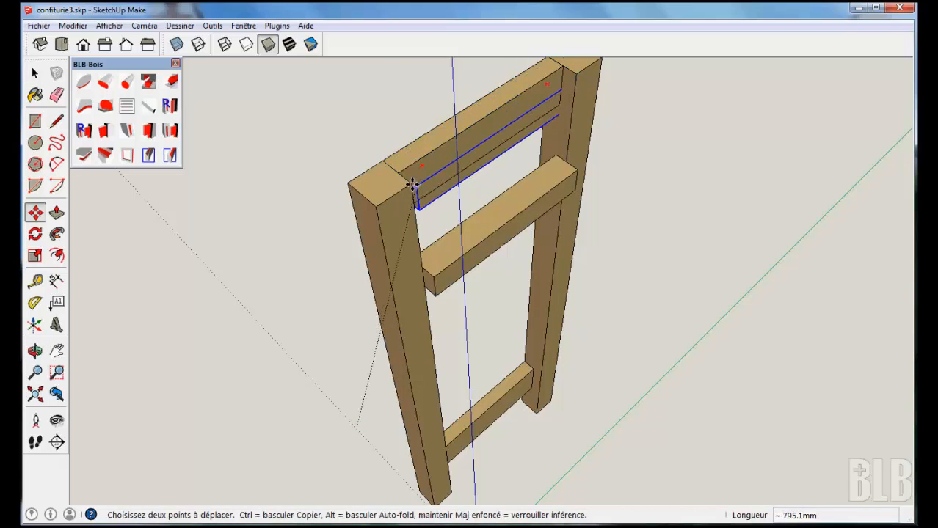
left_click(410, 182)
Step: Shift the Antisbasculement piece 18 mm inward past the uprights and lower it 16 mm
middle_click_drag(429, 189, 446, 238)
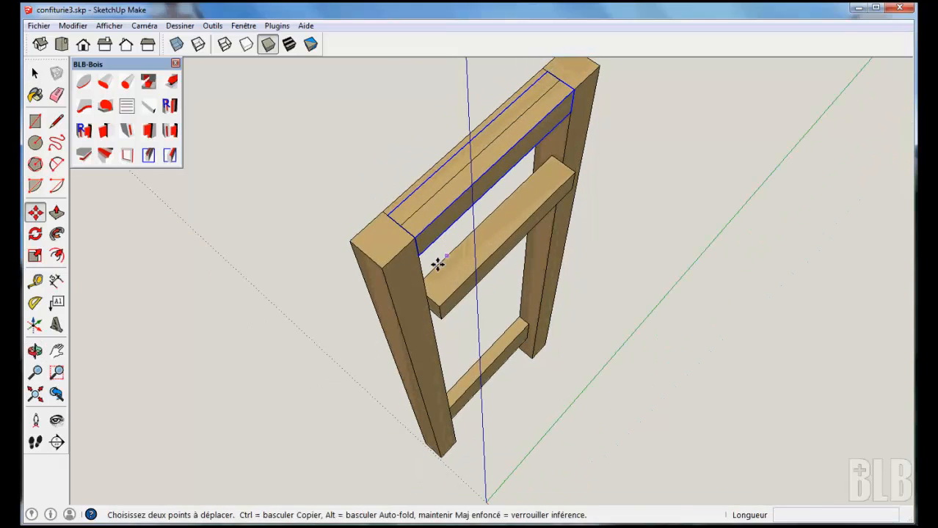
scroll(388, 203, "up", 4)
left_click(366, 187)
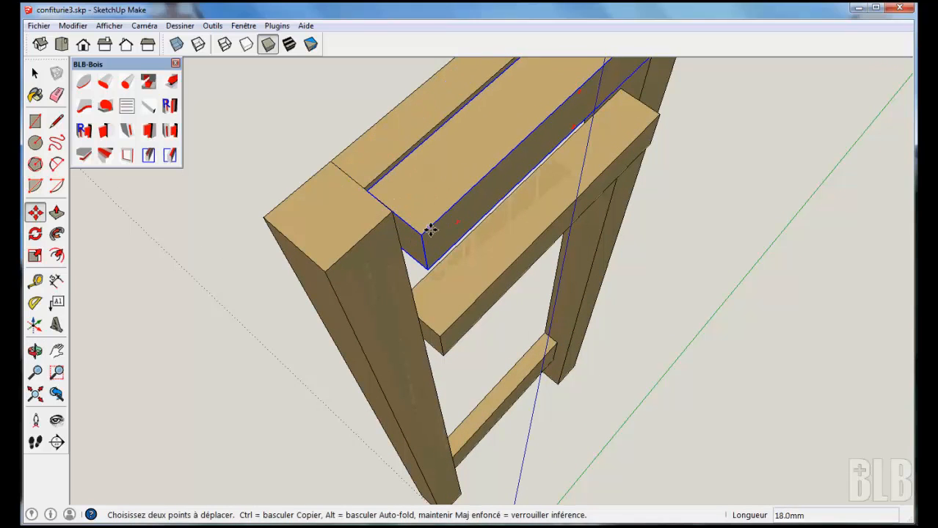
middle_click_drag(429, 226, 400, 171)
left_click(400, 172)
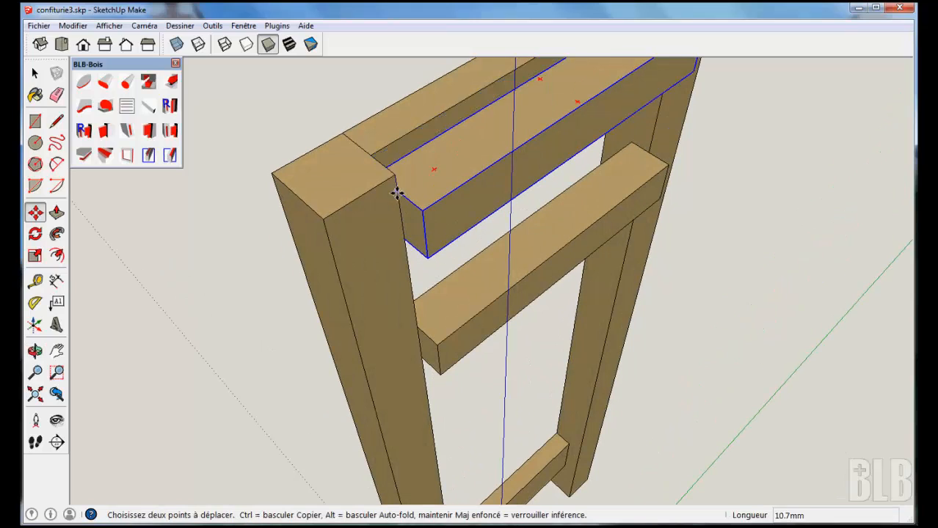
type("16")
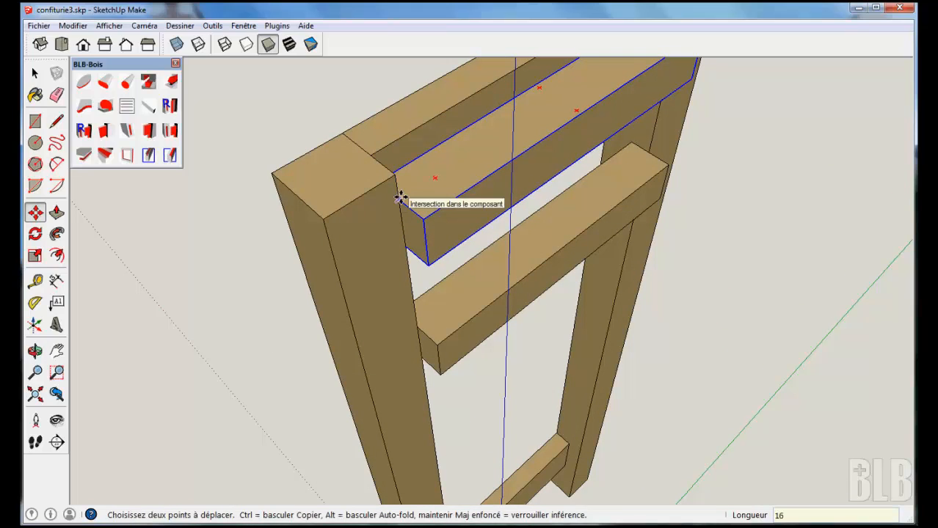
key("Return")
middle_click_drag(182, 250, 665, 197)
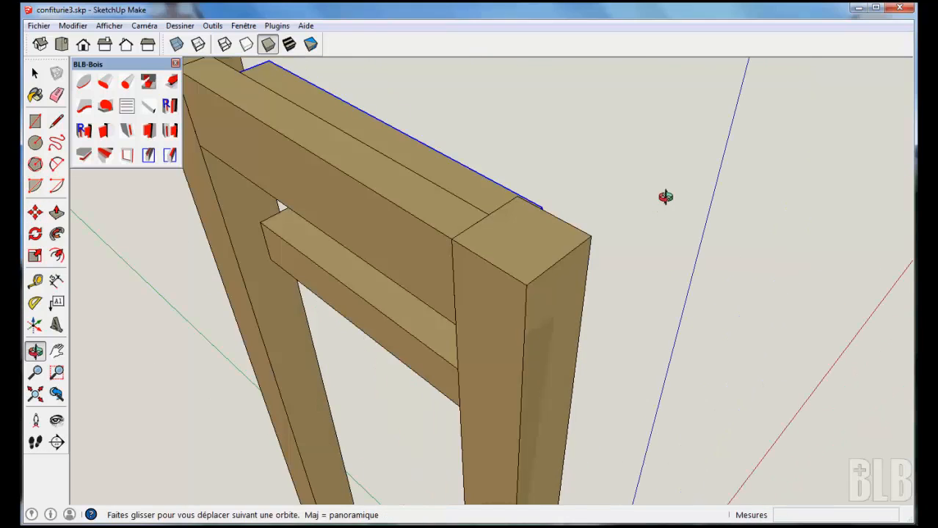
scroll(683, 247, "down", 3)
scroll(712, 336, "down", 3)
middle_click_drag(710, 335, 769, 231, "shift")
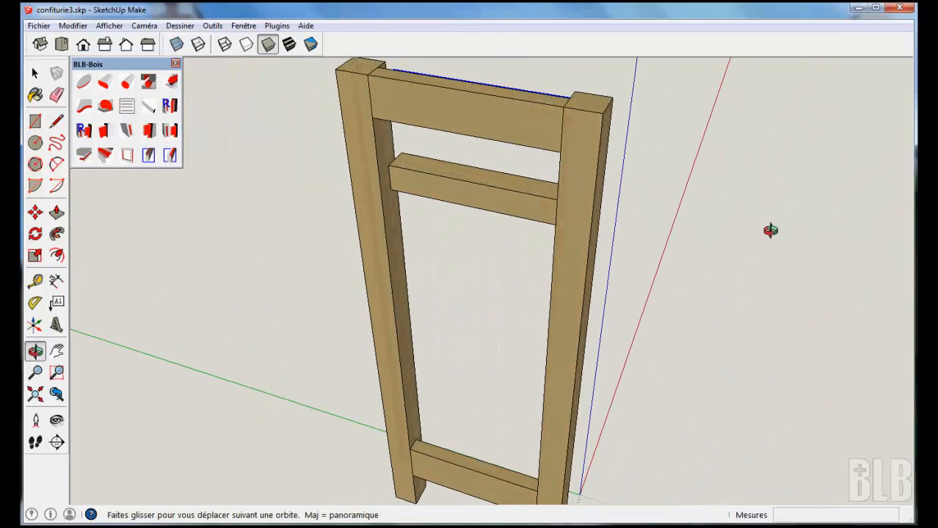
key("m")
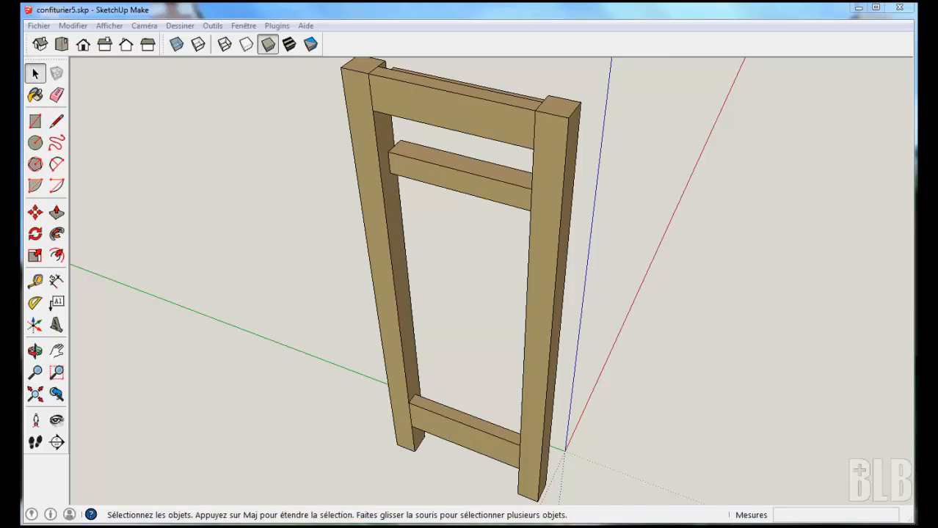
Step: Start the BLB-Bois tenon tool with Arasement 9 mm and Longueur 20 mm, keeping the other tenon values
left_click(165, 9)
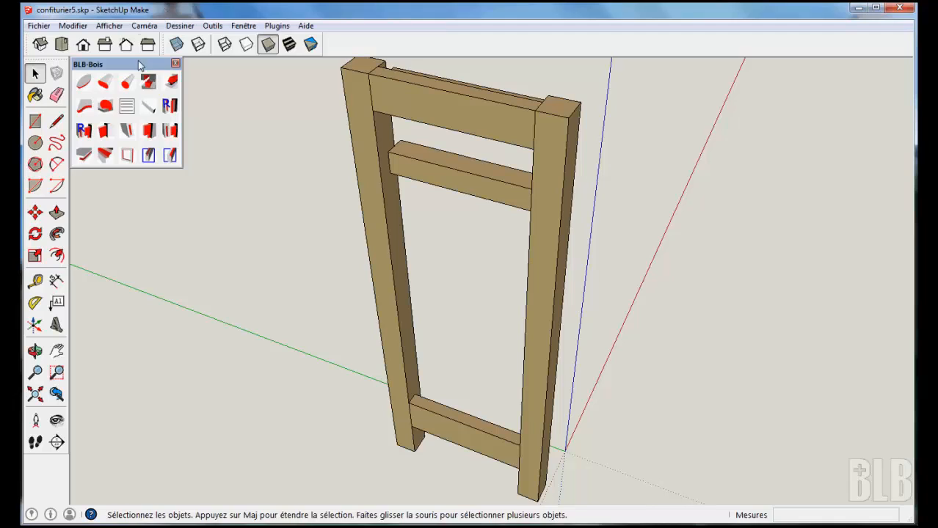
left_click(170, 108)
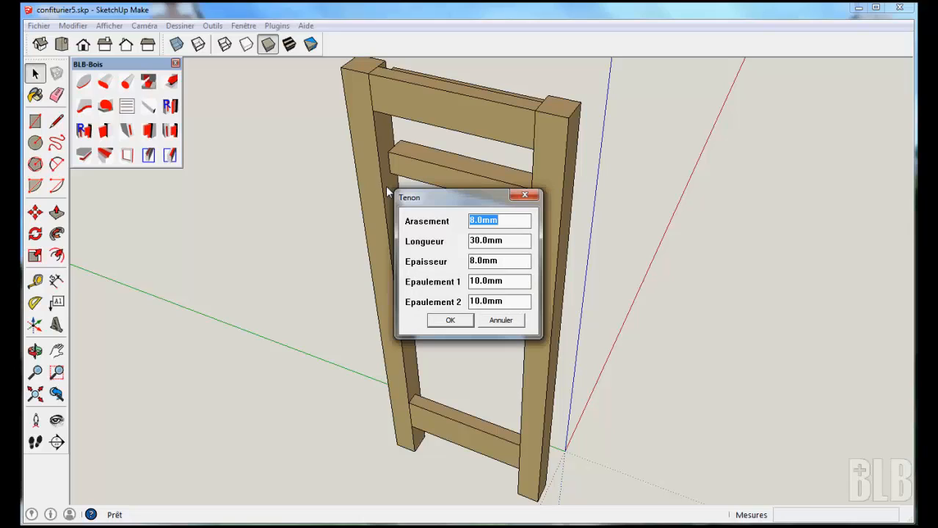
left_click(470, 220)
type("5")
key("BackSpace")
type("9")
key("Tab")
type("2")
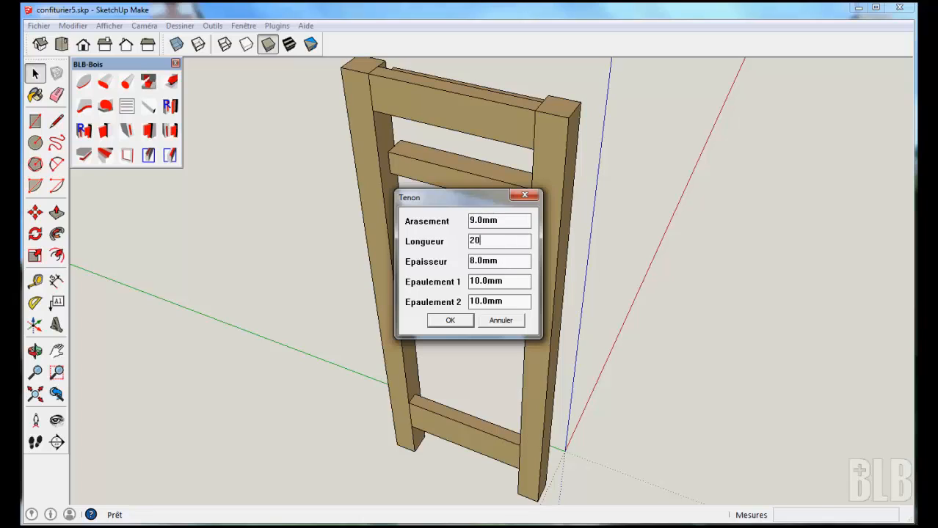
type("0")
key("Tab")
left_click(469, 324)
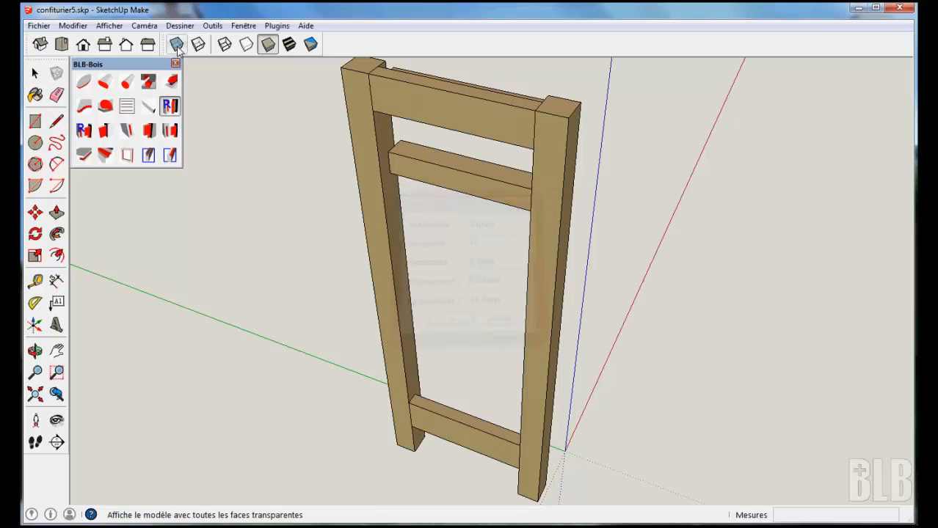
Step: Display all faces as transparent and cut tenons on both ends of the top rail with the current tenon settings
left_click(176, 46)
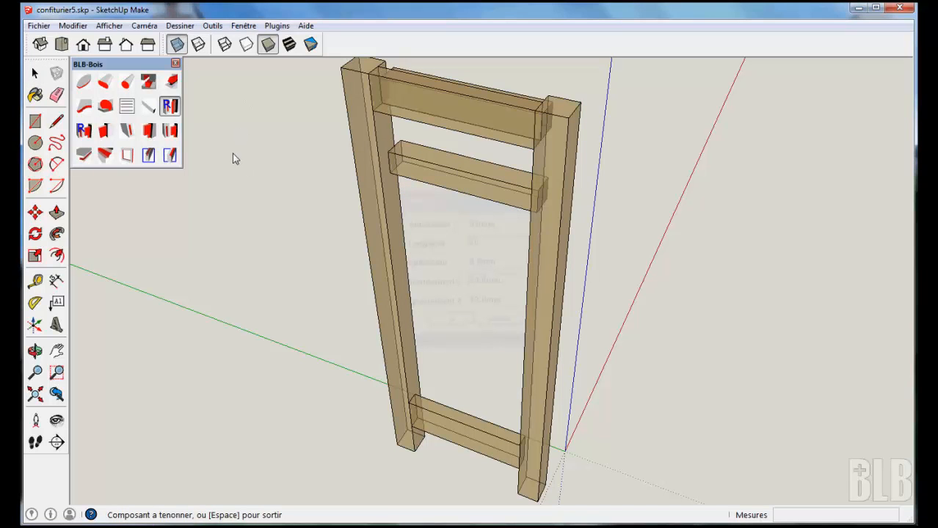
middle_click_drag(232, 154, 281, 127)
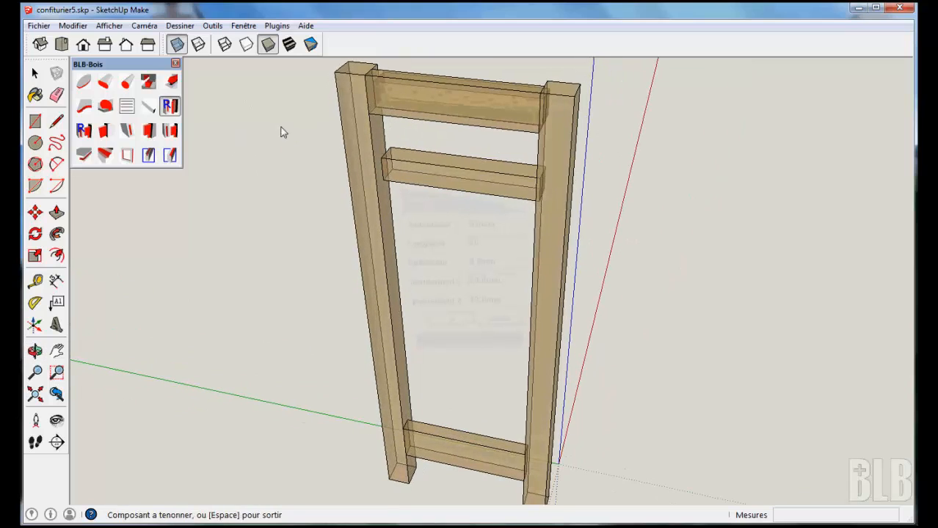
left_click(393, 103)
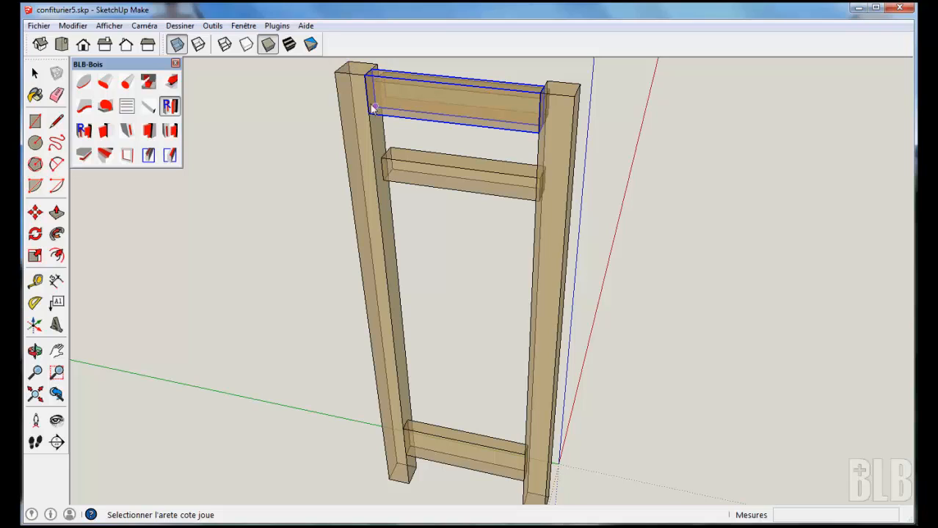
left_click(368, 100)
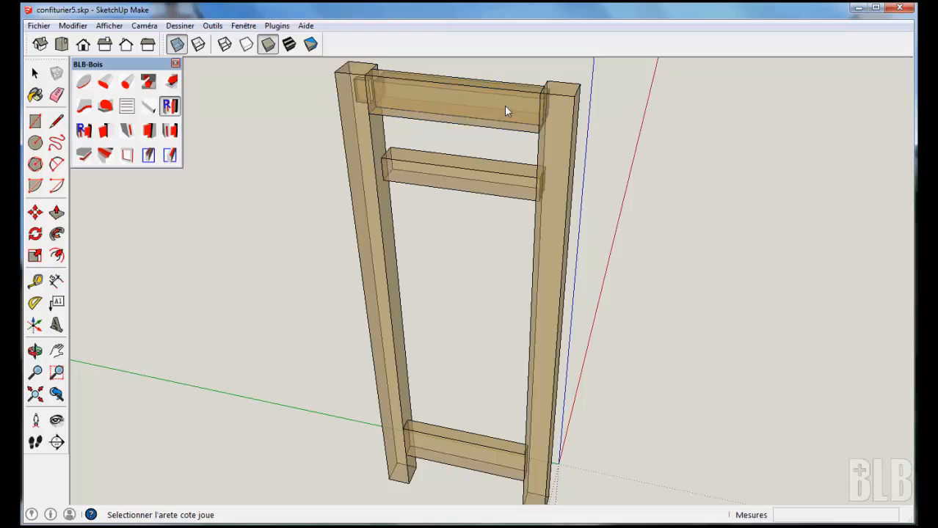
left_click(538, 121)
left_click(539, 121)
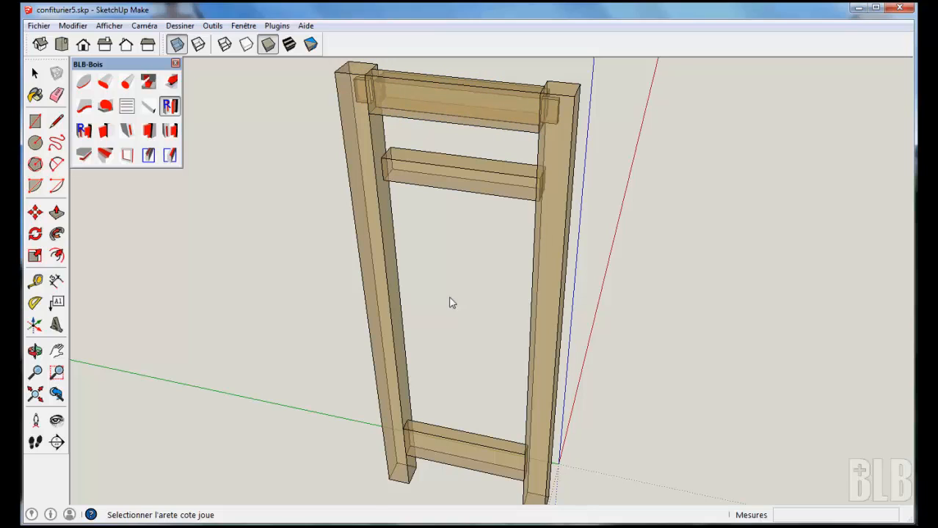
Step: Cut matching tenons on both ends of the bottom rail where it meets the uprights
middle_click_drag(424, 351, 446, 288)
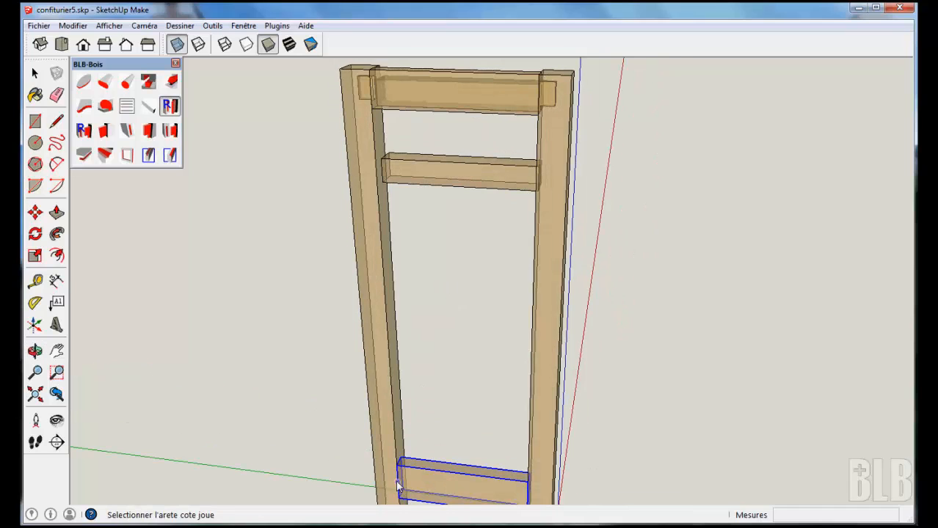
scroll(396, 490, "up", 2)
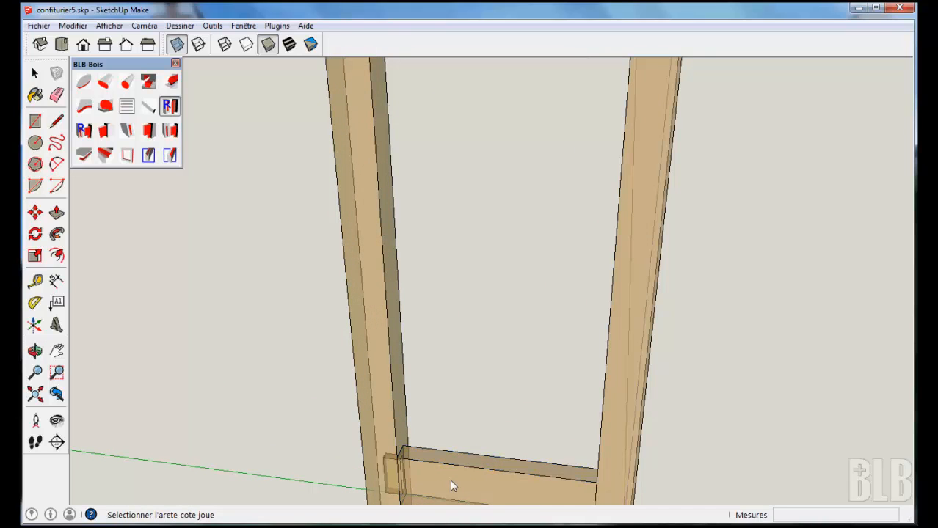
middle_click_drag(452, 484, 312, 377)
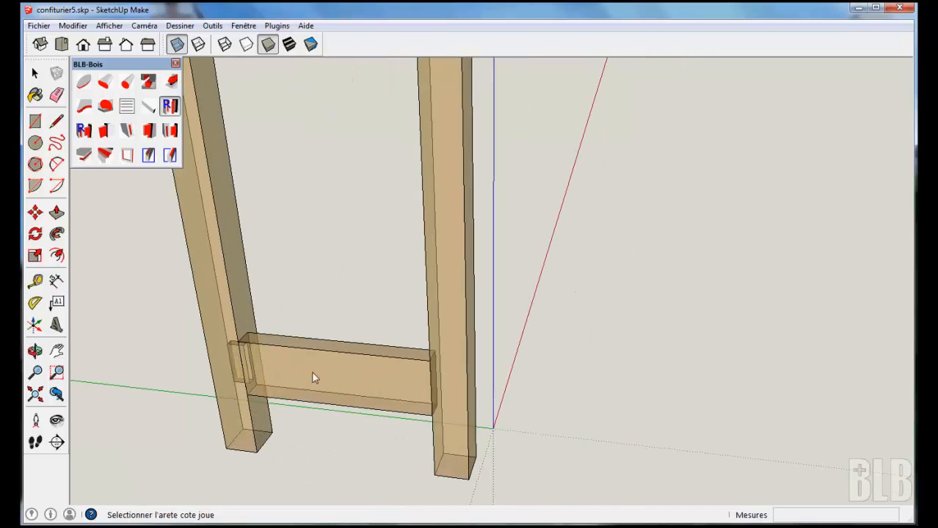
left_click(433, 392)
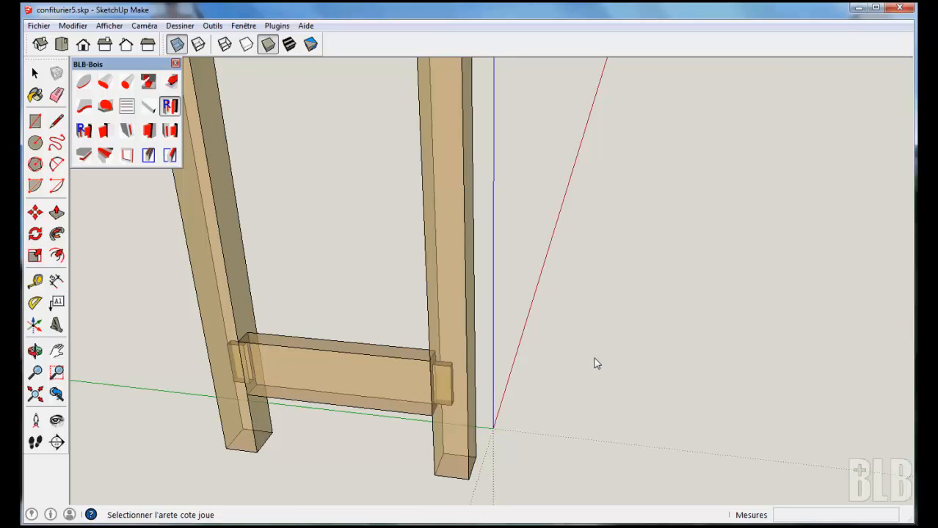
Step: Restart the BLB-Bois tenon tool with Arasement 0 mm, Longueur 18 mm, Epaisseur 8 mm and both Epaulement values at 0 mm
middle_click_drag(596, 364, 500, 440)
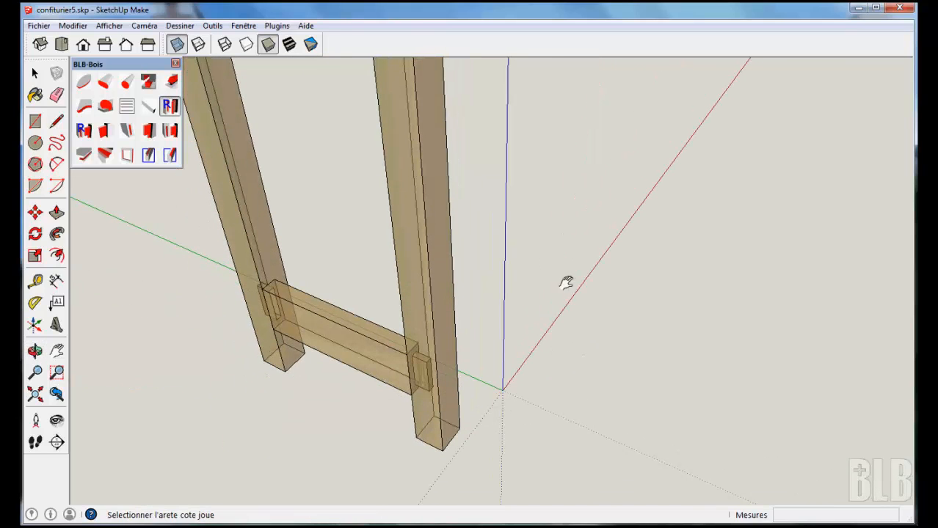
middle_click_drag(565, 283, 366, 210)
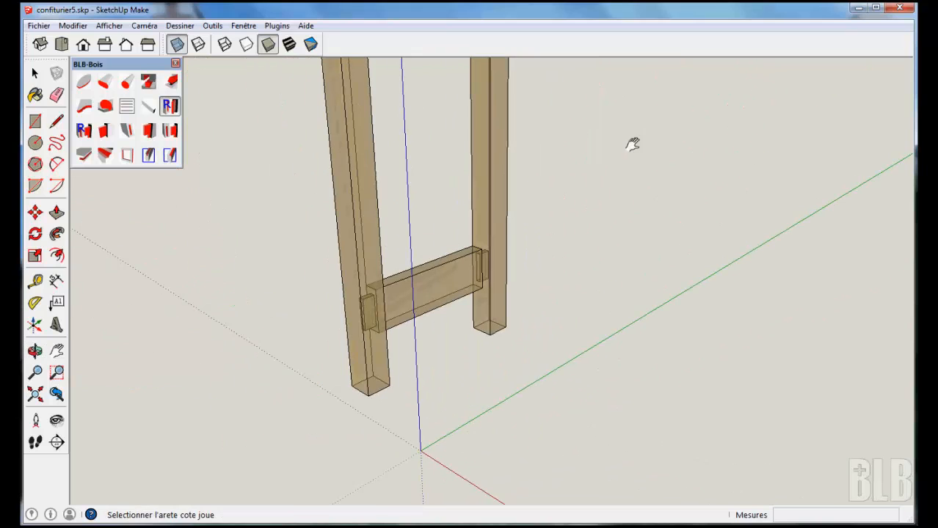
middle_click_drag(633, 144, 568, 401, "shift")
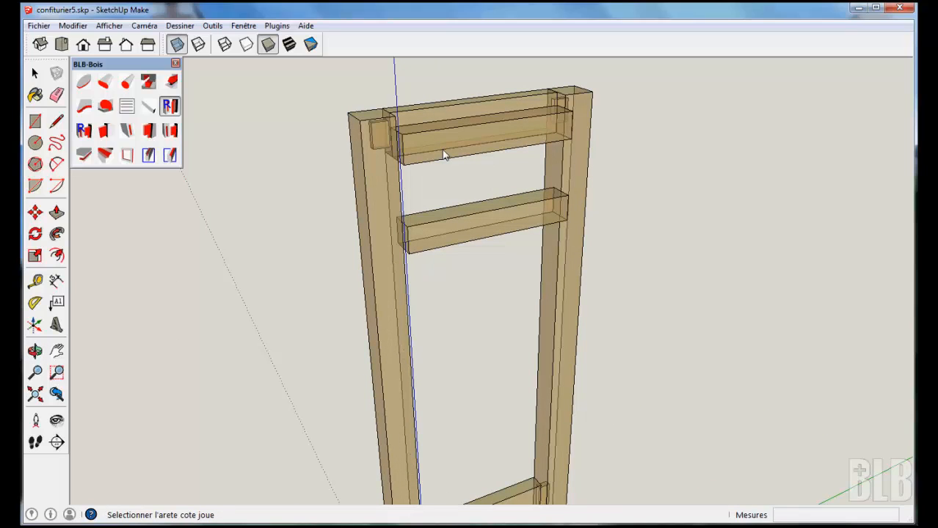
left_click(170, 107)
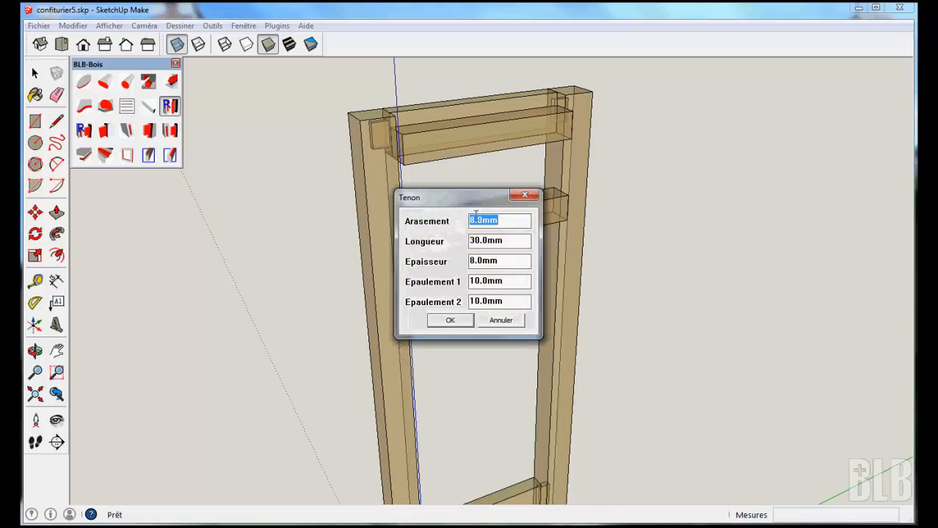
left_click(471, 220)
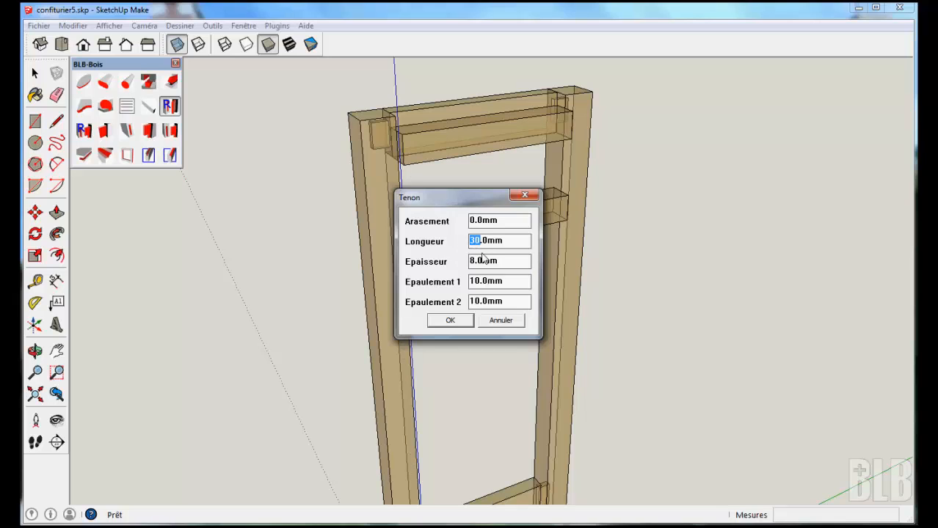
type("18")
left_click_drag(469, 281, 474, 302)
key("Delete")
key("Delete")
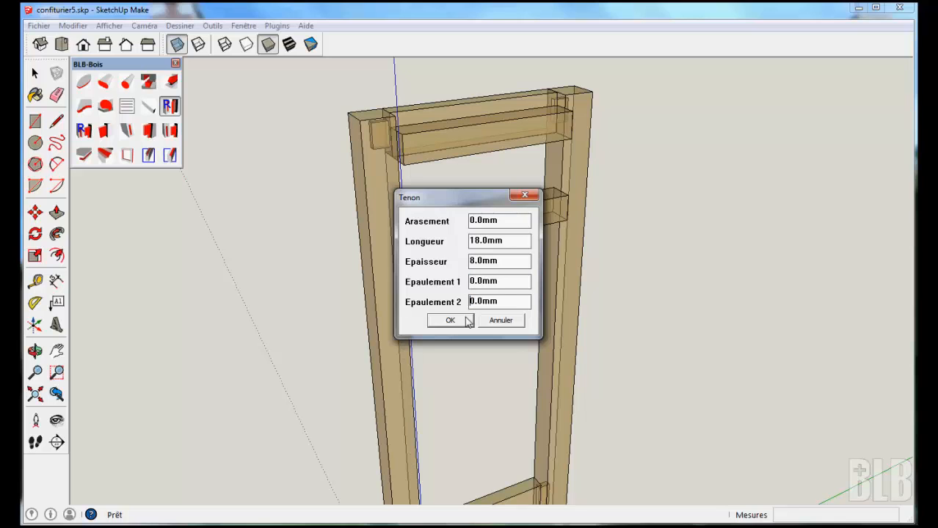
left_click(450, 320)
Step: Cut tenons on both ends of the Antisbasculement piece, using the edges that face the uprights
scroll(488, 337, "up", 2)
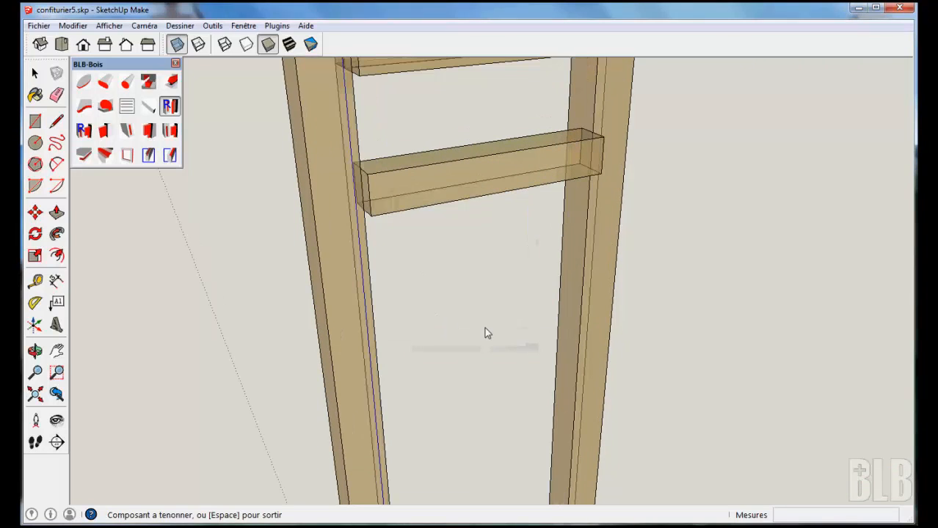
middle_click_drag(435, 262, 463, 404)
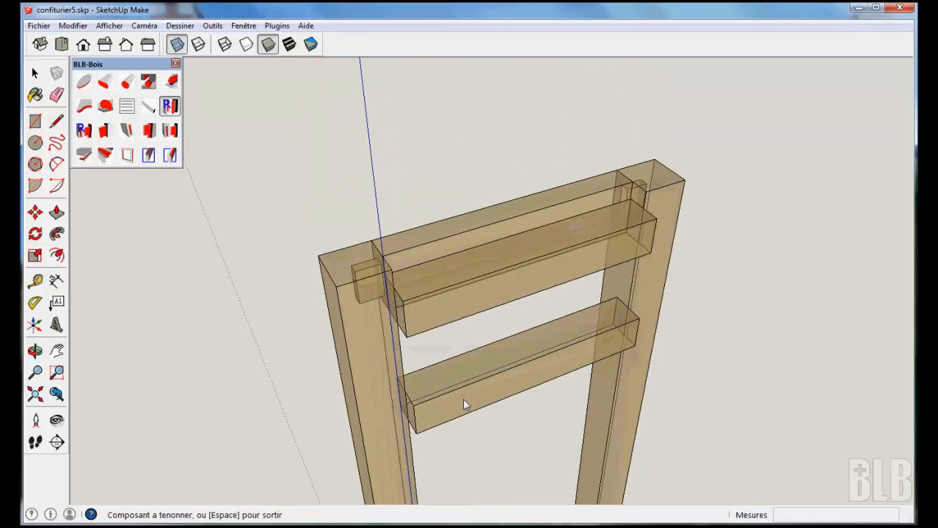
left_click(432, 310)
middle_click_drag(361, 319, 440, 325)
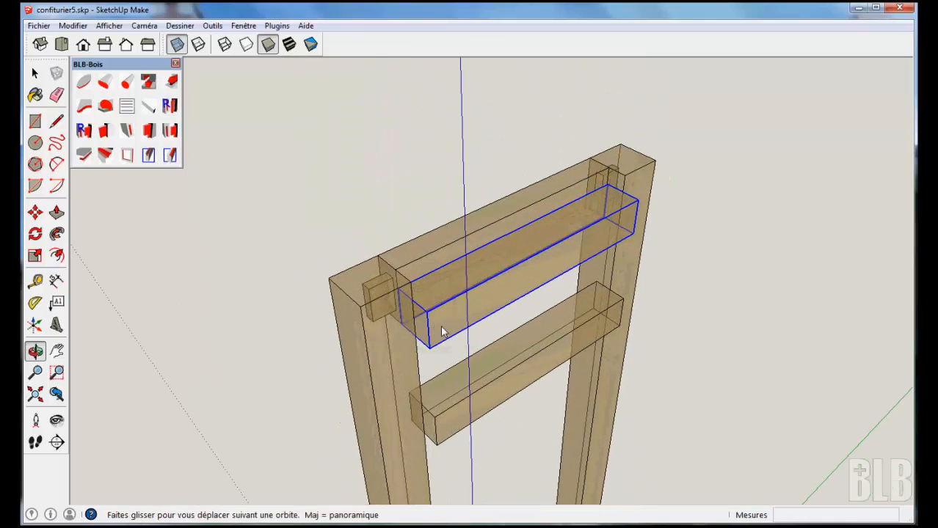
left_click(401, 307)
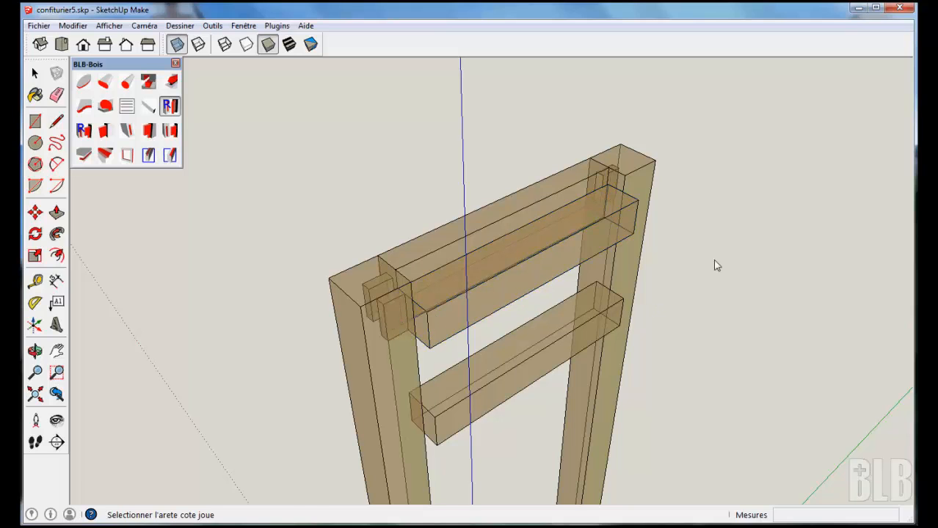
middle_click_drag(716, 255, 422, 273)
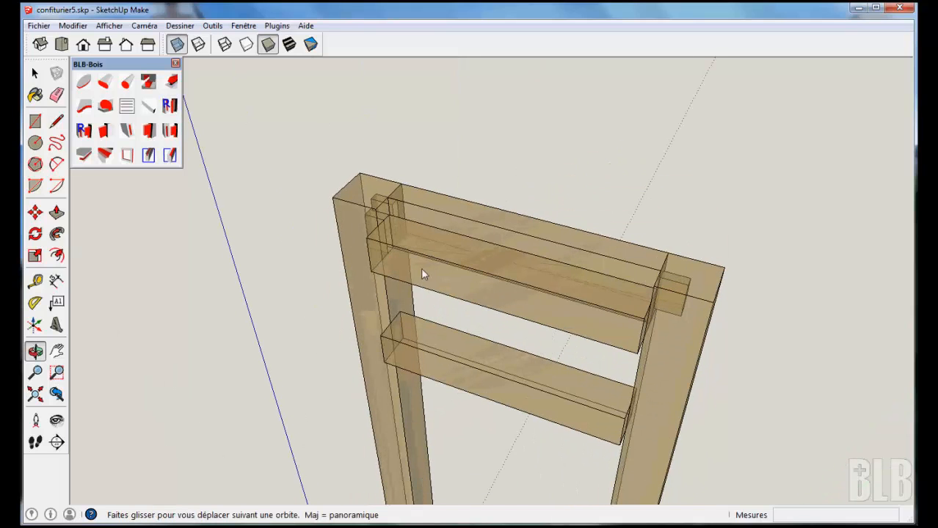
left_click(570, 312)
scroll(797, 356, "up", 3)
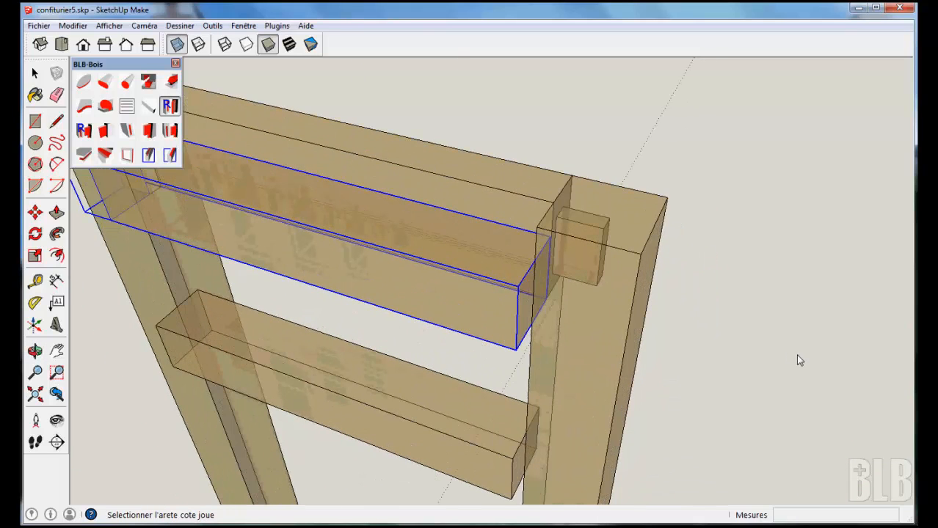
left_click(545, 283)
Step: Cut tenons on both ends of the Coulisseau, using the edges on the uprights' side
left_click(496, 447)
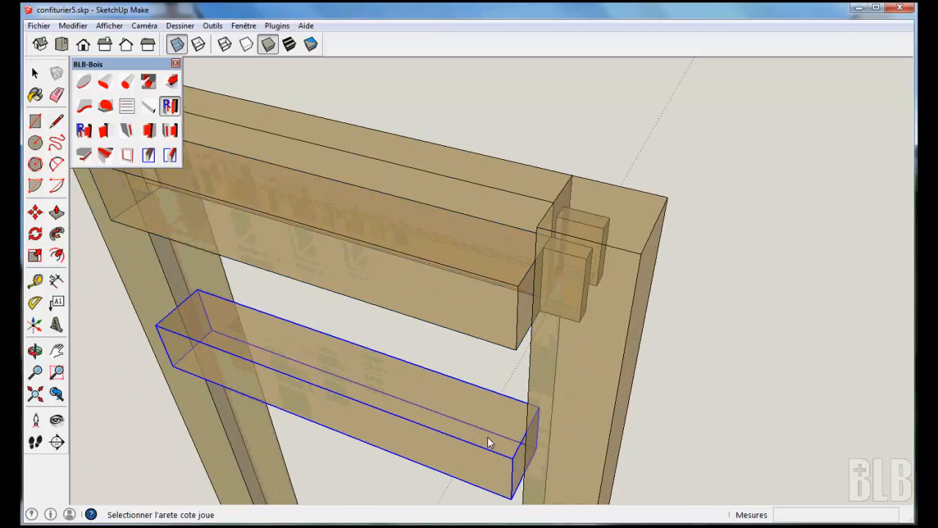
left_click(536, 439)
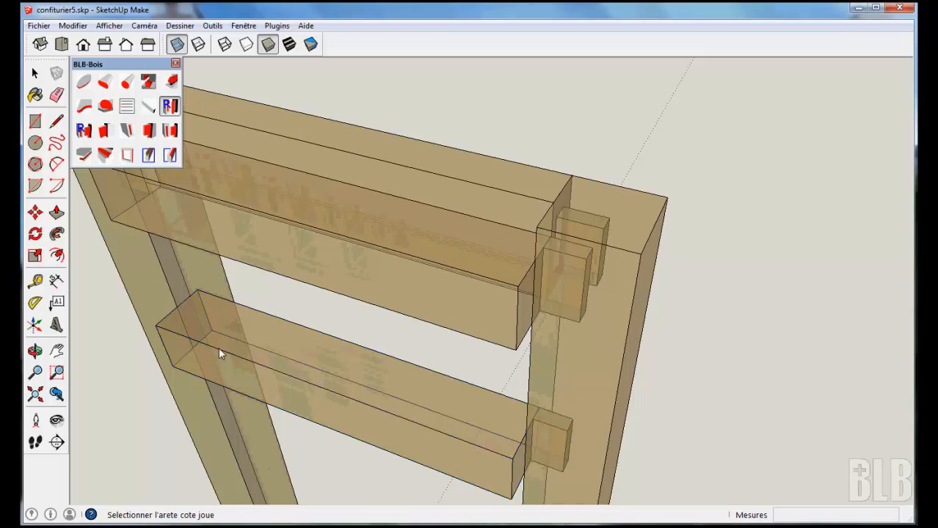
middle_click_drag(177, 371, 456, 354)
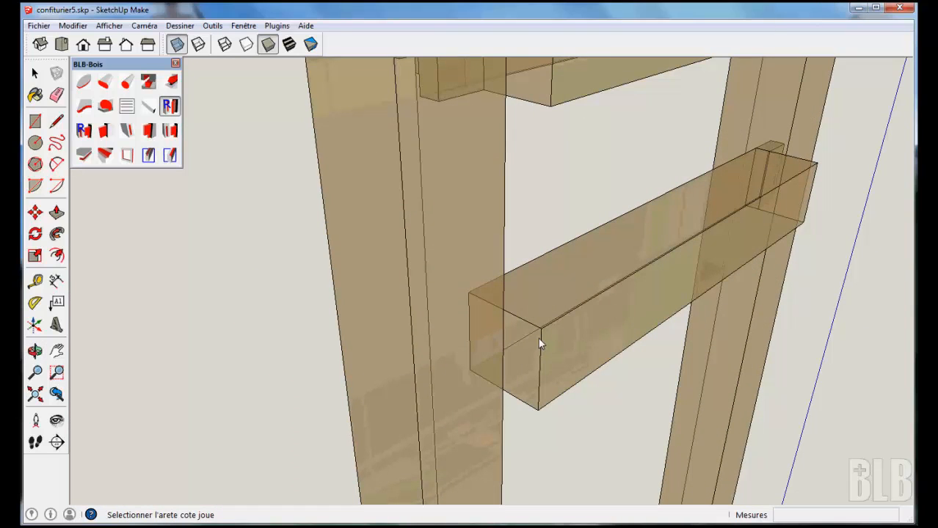
left_click(470, 345)
left_click(470, 339)
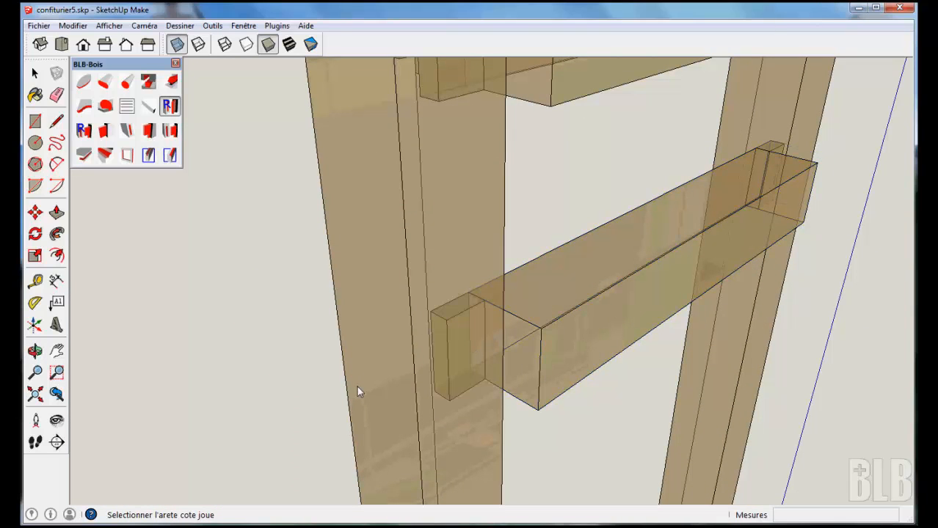
Step: Turn off the transparent face display so the frame appears solid
middle_click_drag(814, 341, 496, 287)
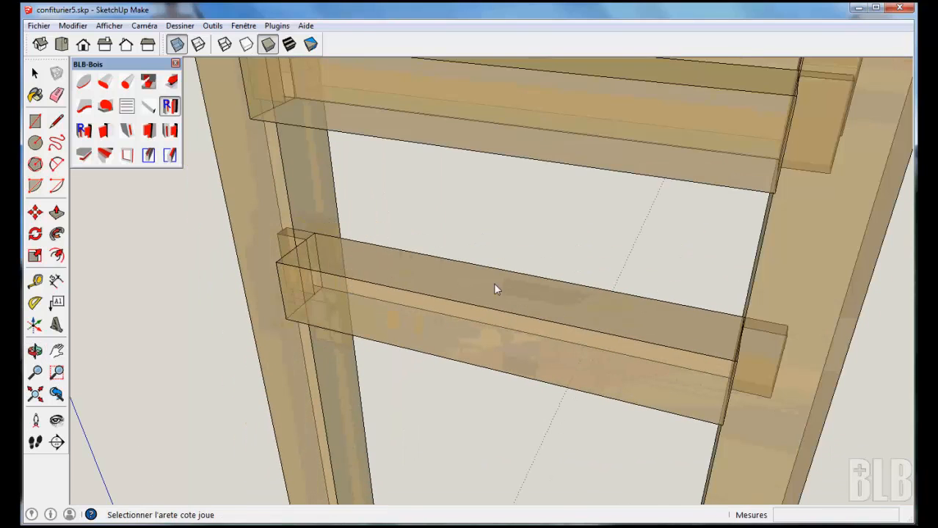
scroll(492, 287, "down", 1)
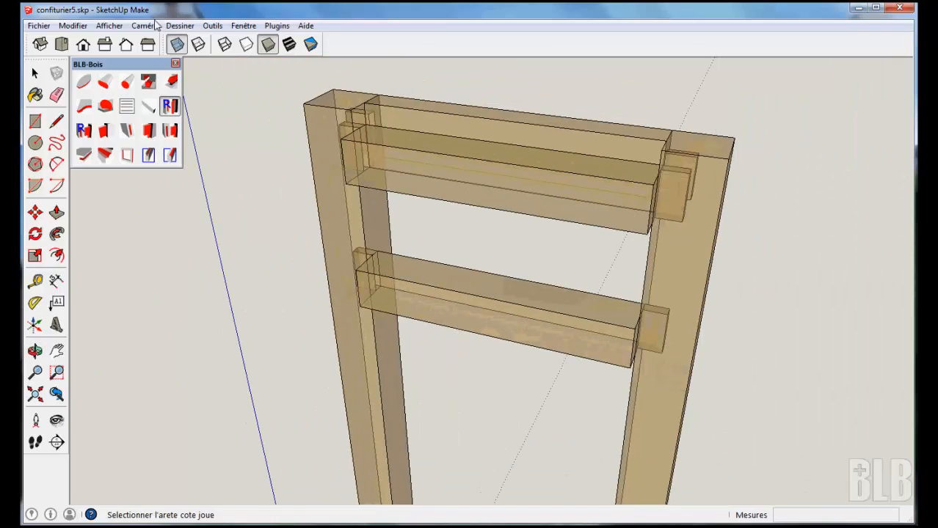
left_click(177, 45)
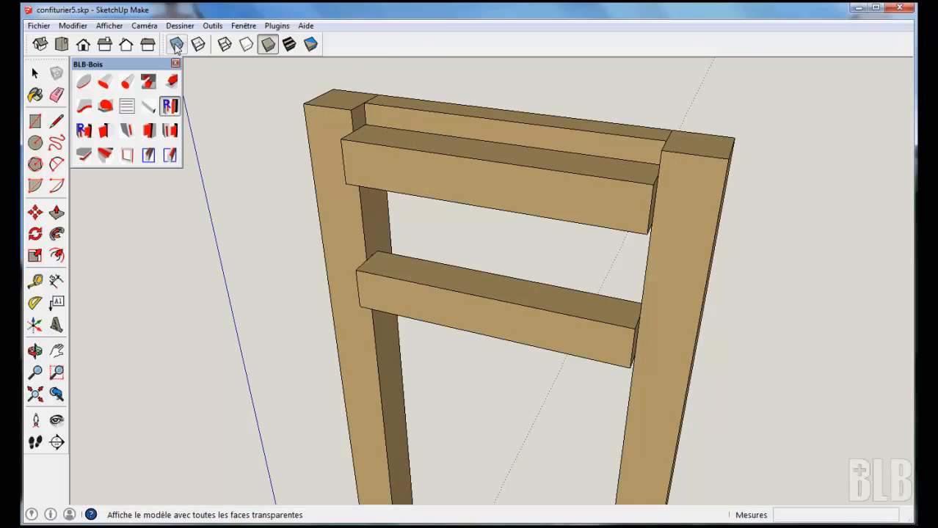
Step: Pull one upright about 56 mm away from the rail ends to examine its mortises and the tenons, and undo the move
left_click(701, 238)
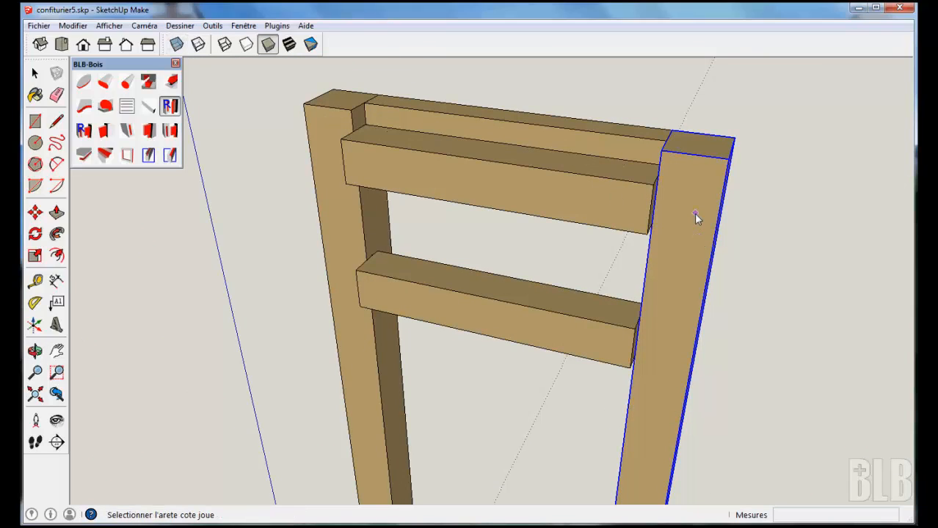
key("m")
left_click_drag(713, 227, 764, 235)
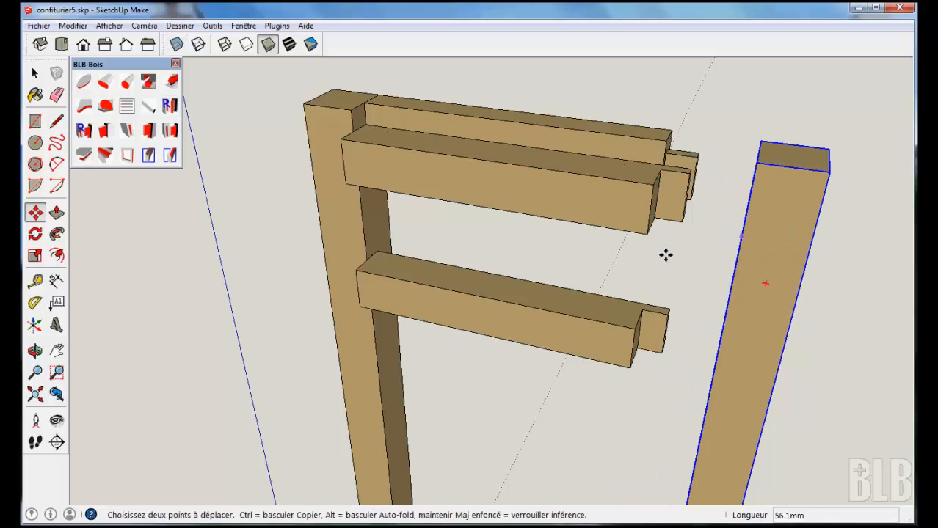
key("o")
left_click_drag(540, 268, 329, 214)
key("m")
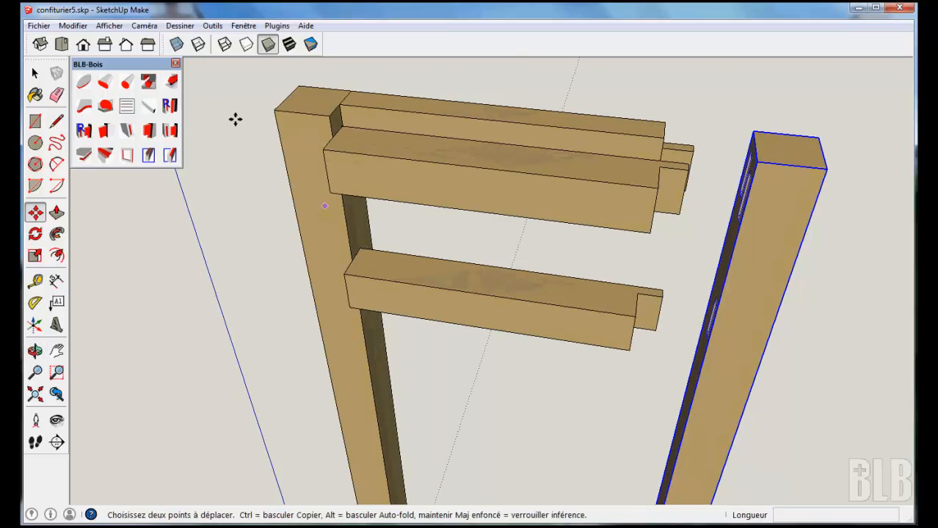
left_click(73, 25)
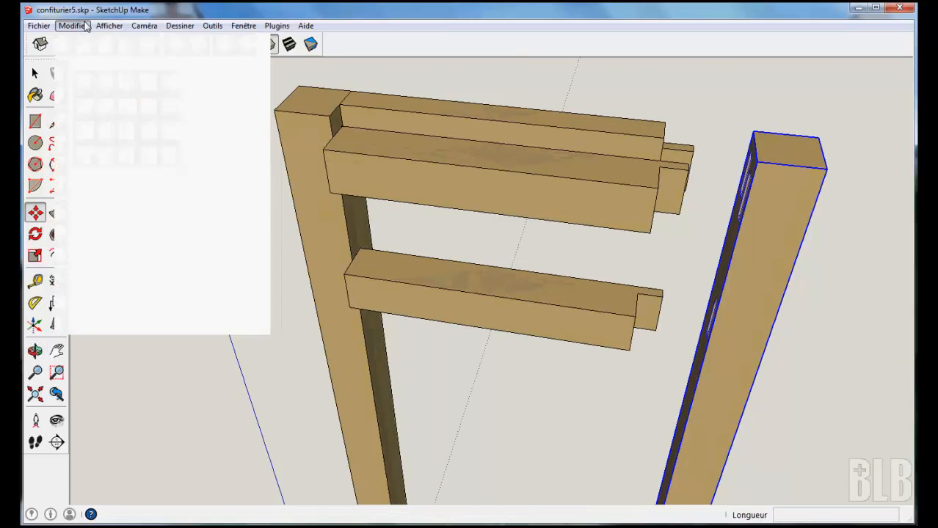
left_click(94, 37)
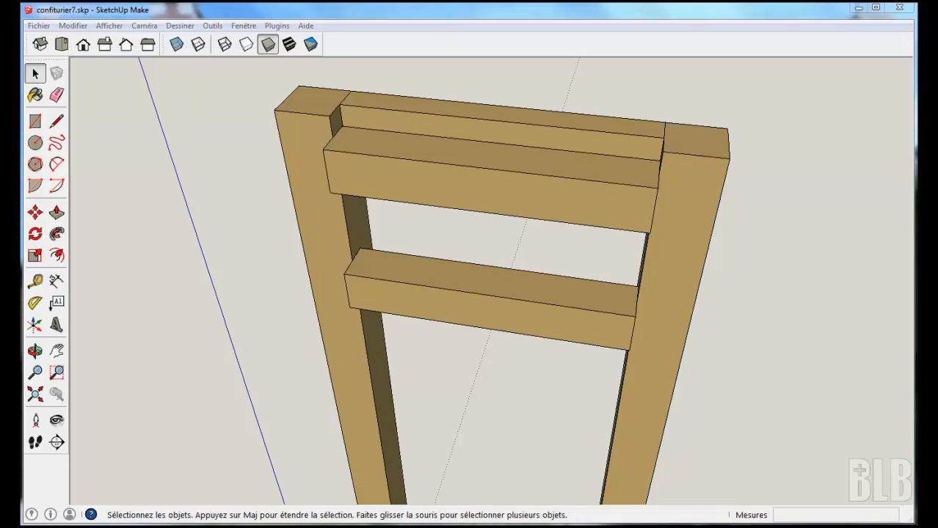
Step: Configure the Tenon tool with 0 mm Arasement, 18 mm length, 17 mm thickness and both shoulders at 0 mm
middle_click_drag(504, 396, 633, 339)
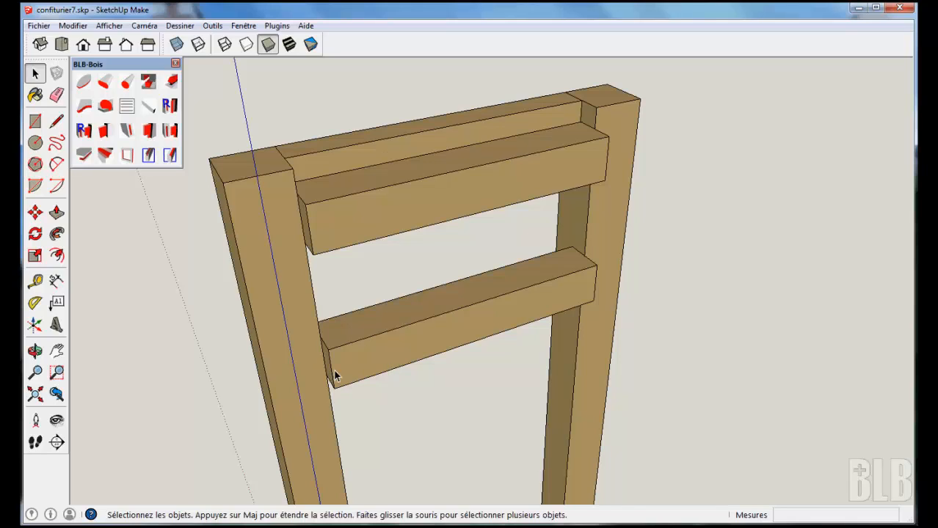
left_click(170, 108)
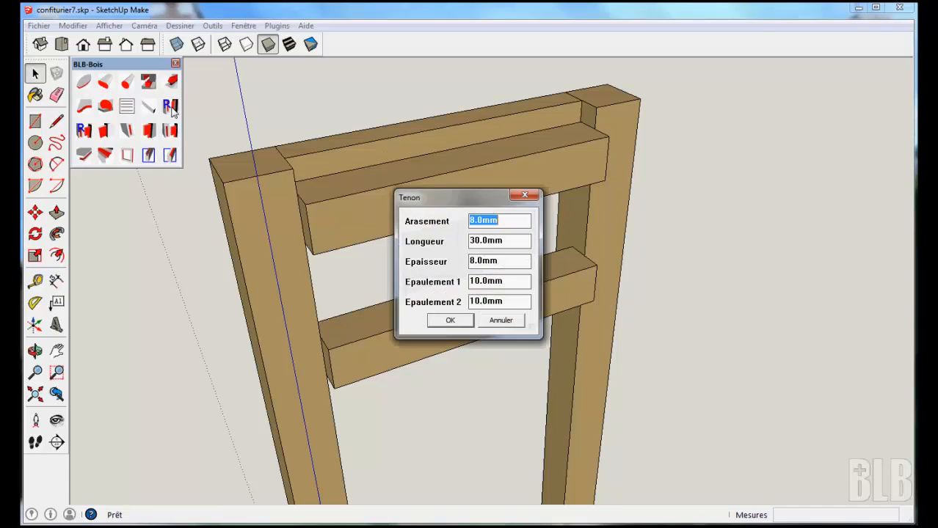
left_click(471, 221)
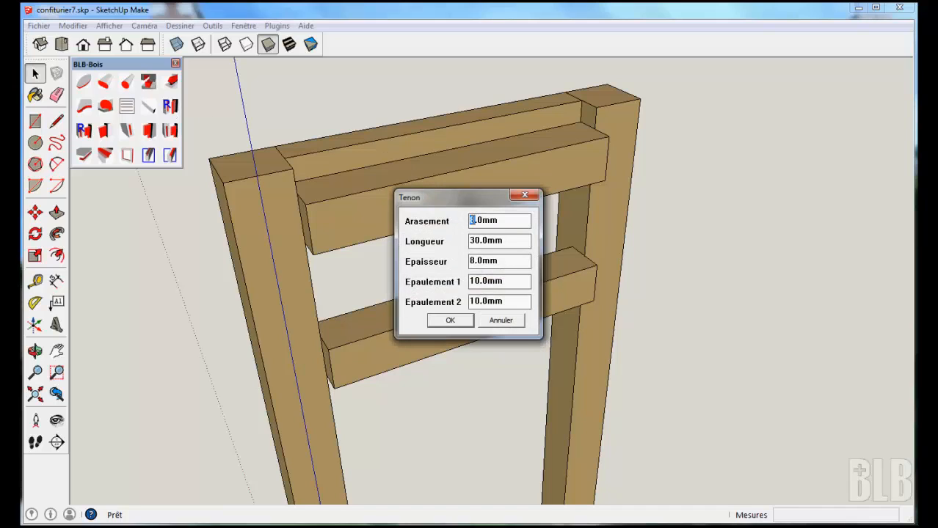
key("Delete")
type("0")
left_click_drag(470, 241, 480, 240)
type("18")
key("Tab")
type("17")
key("Tab")
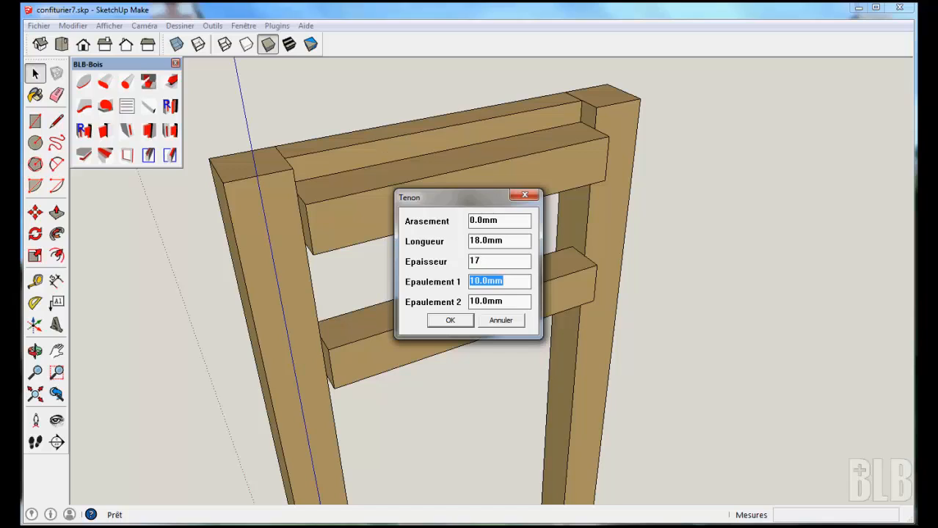
type("0")
key("Tab")
type("0")
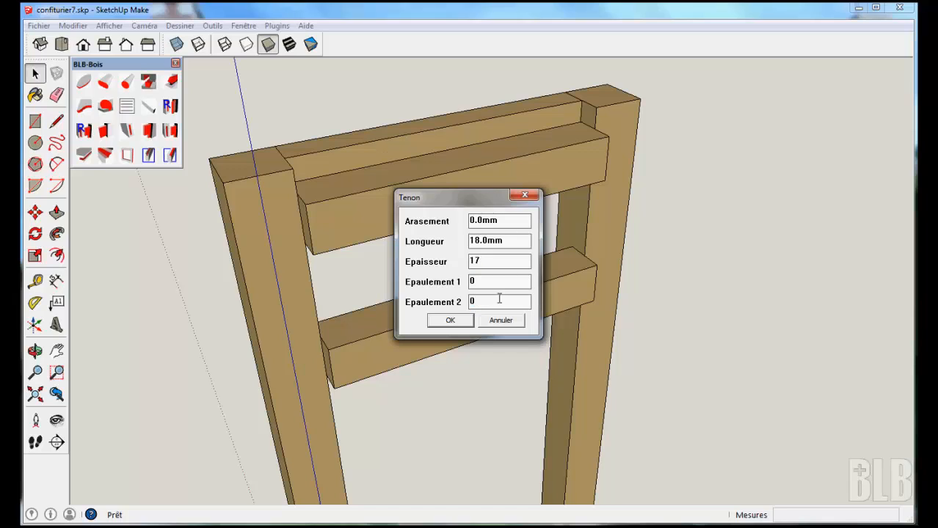
left_click(461, 320)
Step: Cut these tenons on both ends of the upper inner rail and on one end of the lower inner rail
left_click(363, 221)
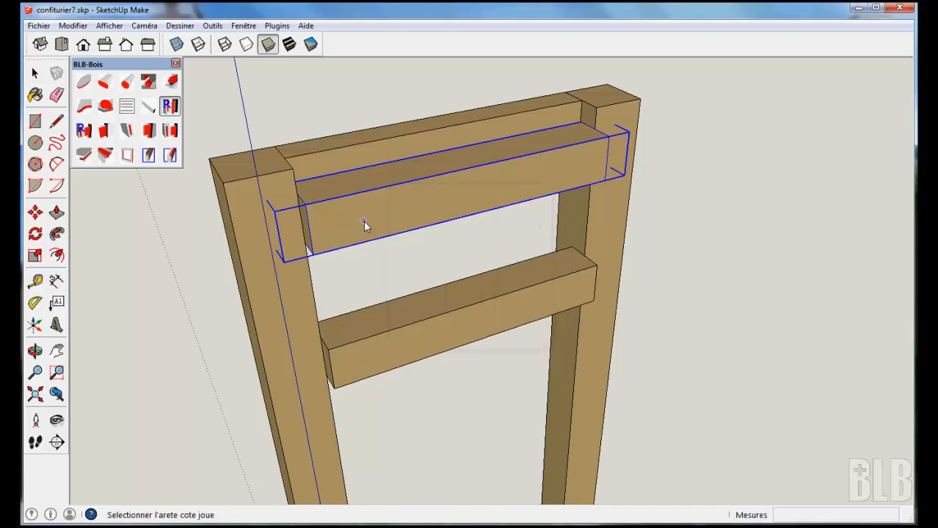
left_click(311, 233)
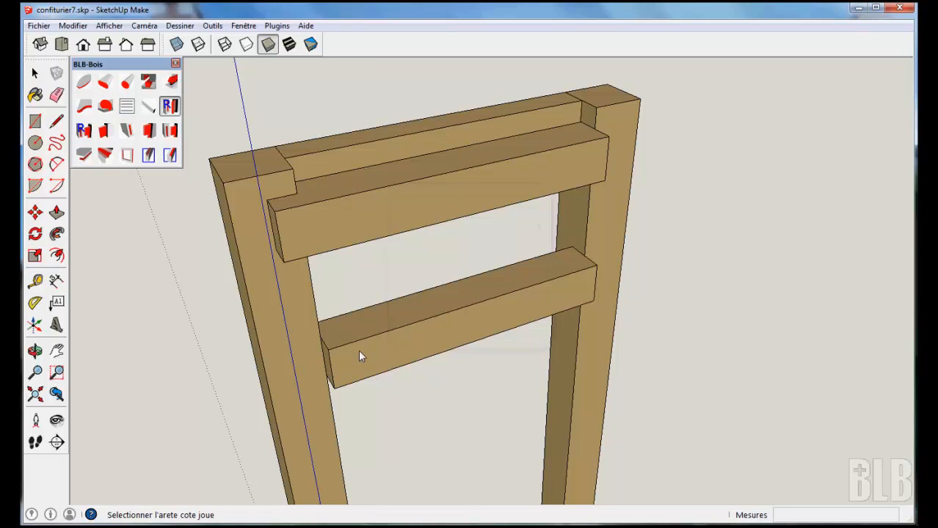
left_click(359, 356)
left_click(330, 376)
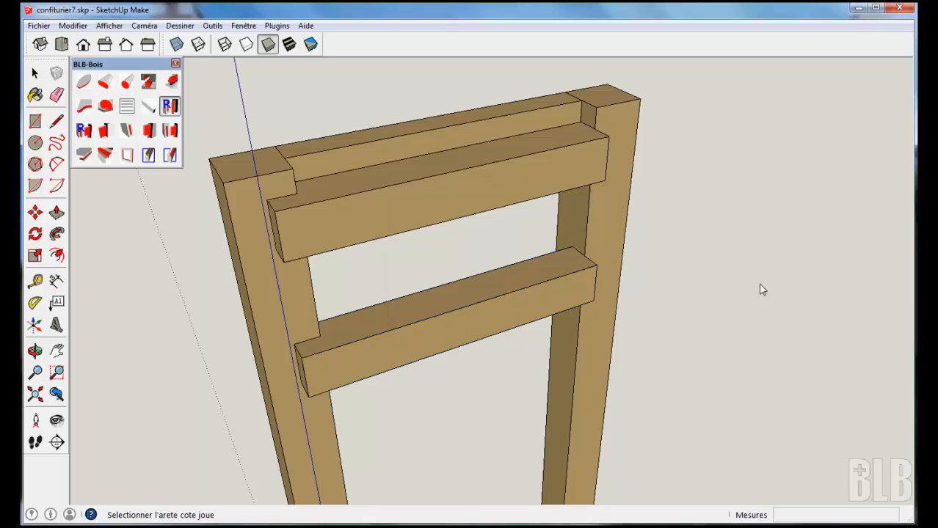
middle_click_drag(761, 287, 648, 254)
left_click(650, 252)
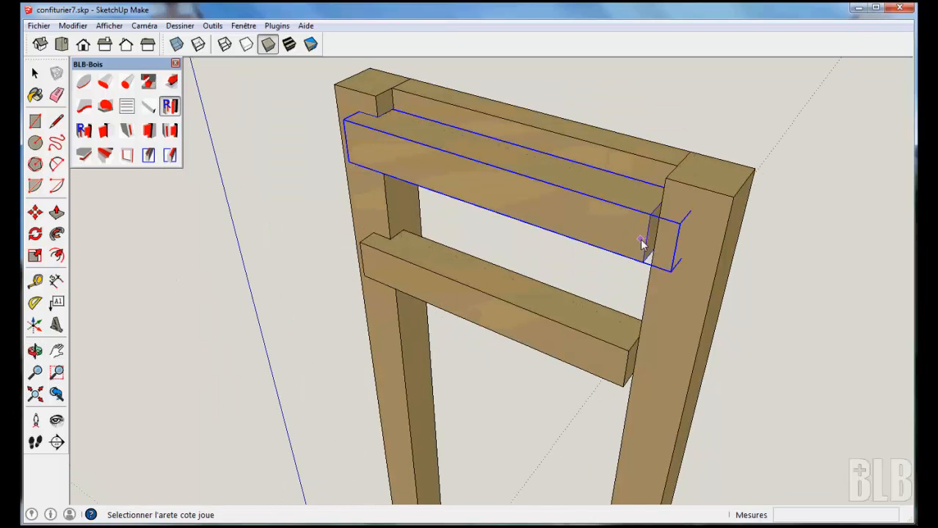
left_click(643, 244)
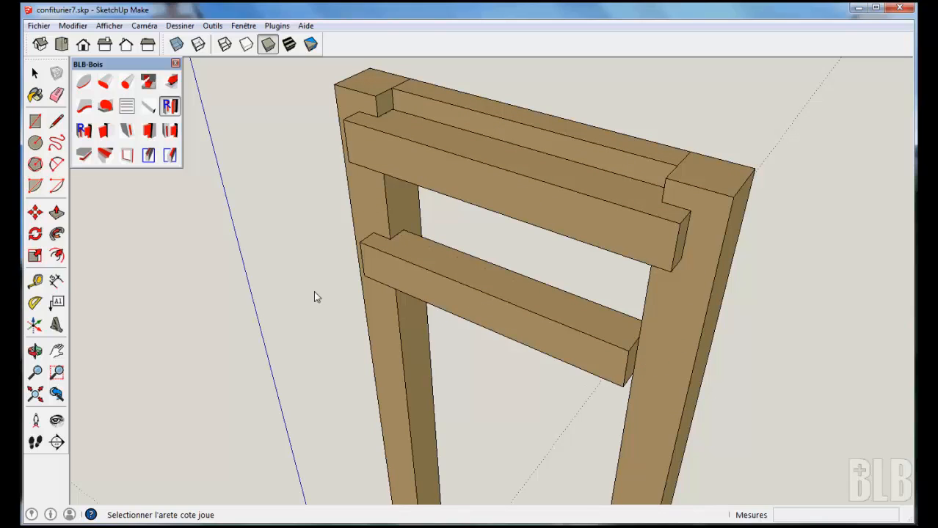
Step: Cut a tenon on the lower inner rail's other end with 0 mm Arasement, 26 mm length, 17 mm thickness and no shoulders
left_click(174, 113)
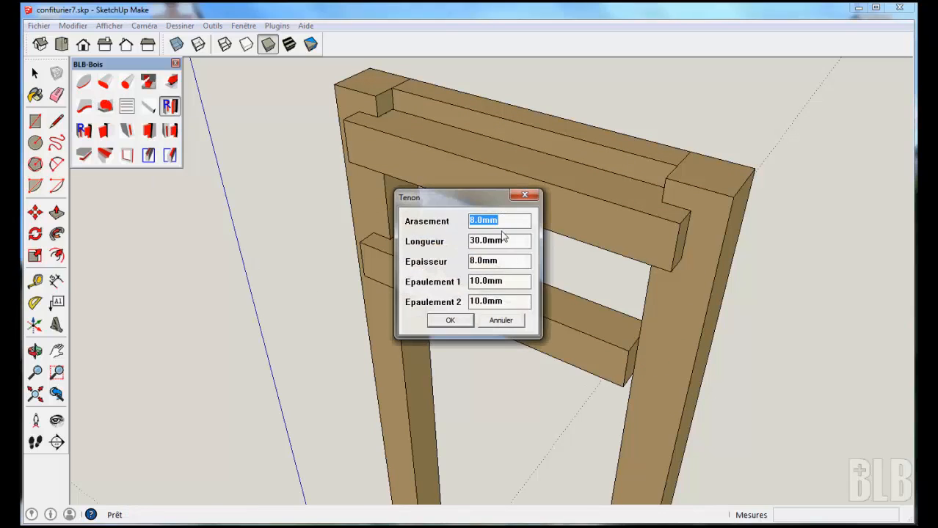
left_click_drag(470, 220, 477, 216)
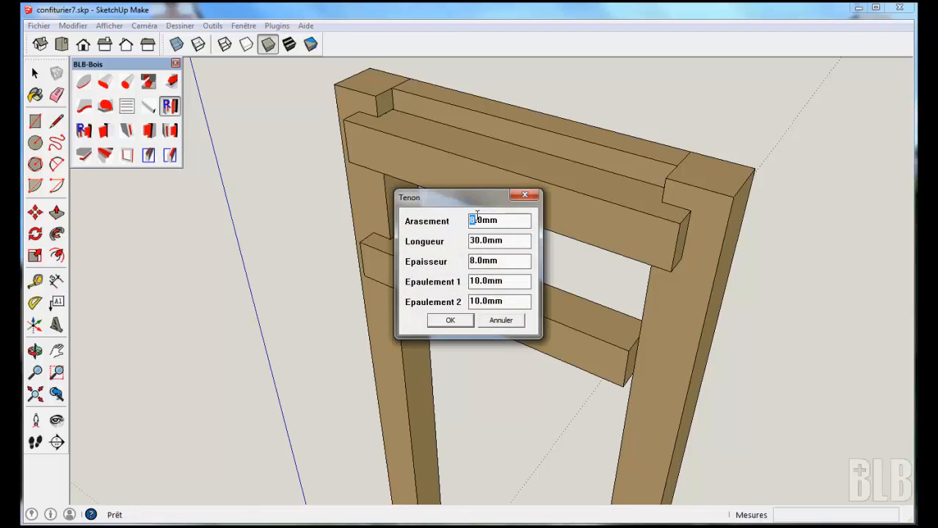
type("0")
key("Tab")
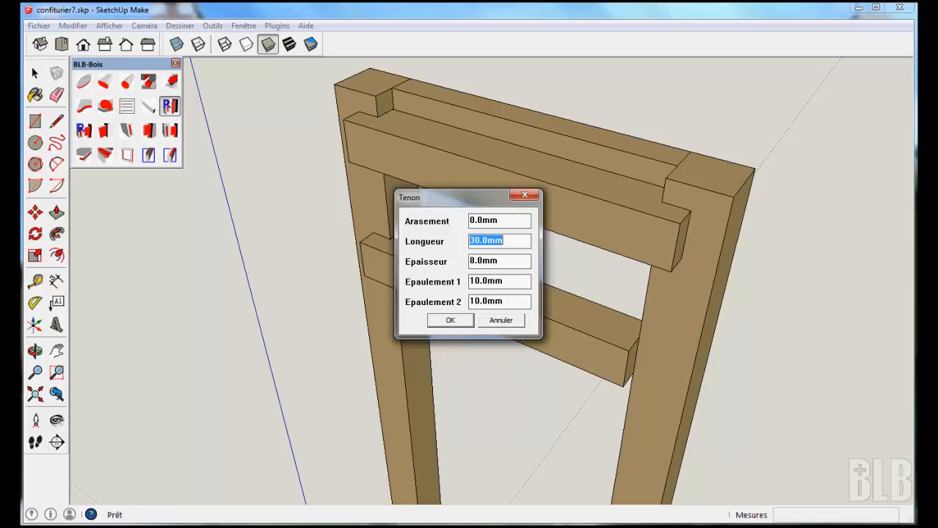
type("26")
key("Tab")
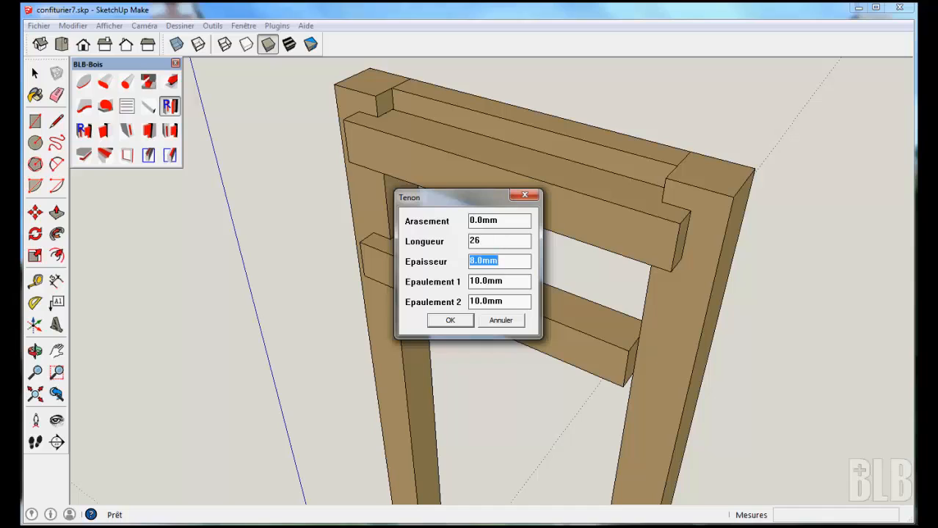
type("17")
key("Tab")
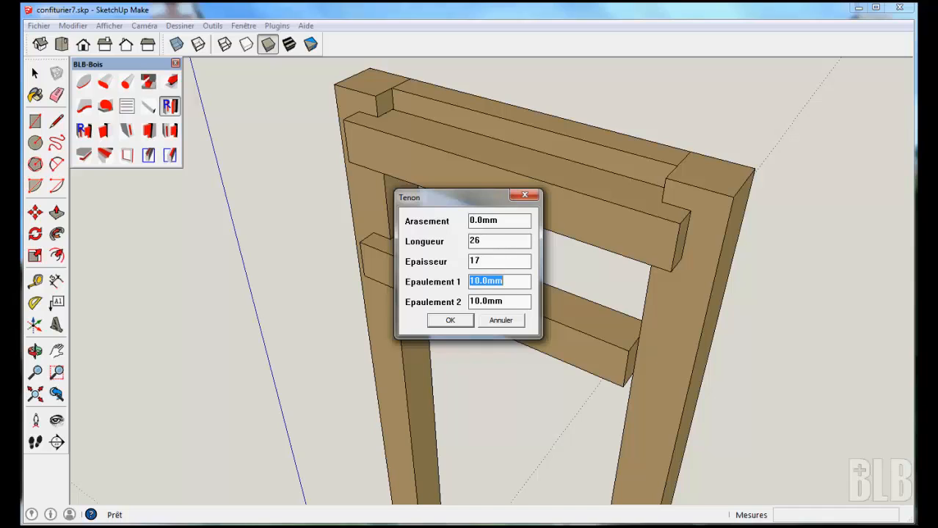
type("0")
key("Tab")
type("0")
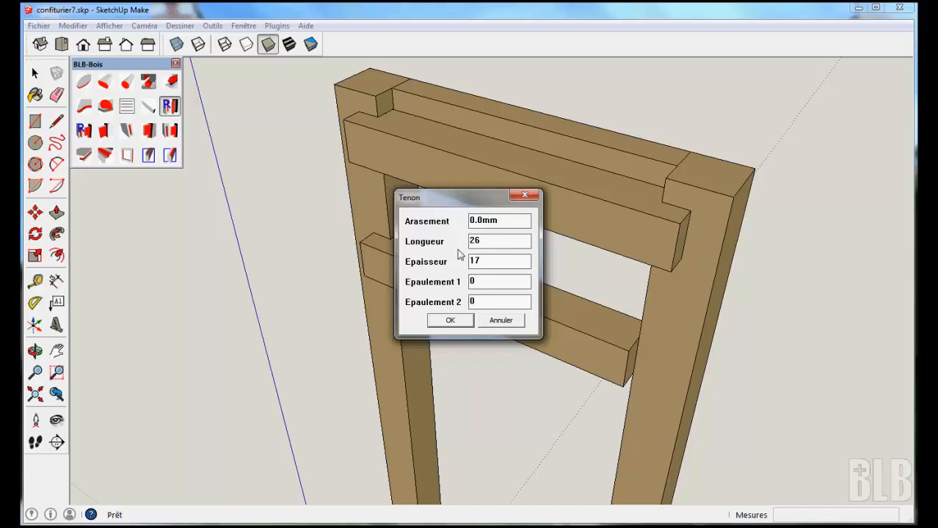
left_click(454, 319)
left_click(605, 357)
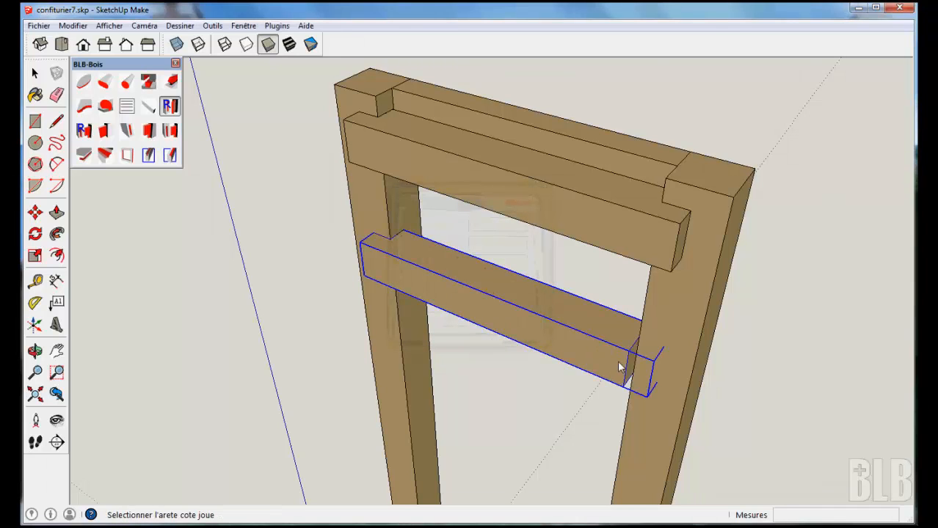
left_click(622, 369)
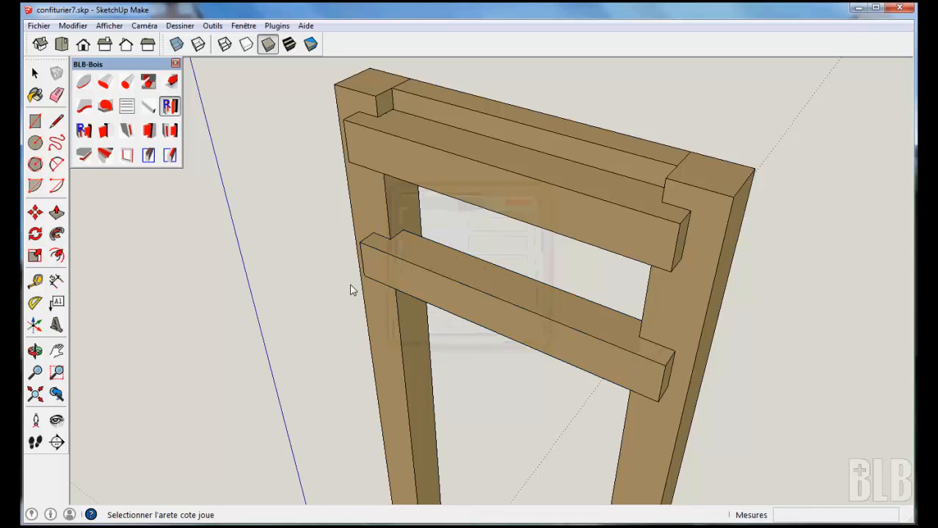
Step: Cut a rebate 17 mm wide and 17 mm deep along the lower inner rail's long top edge facing away from the uprights
middle_click_drag(334, 291, 749, 330)
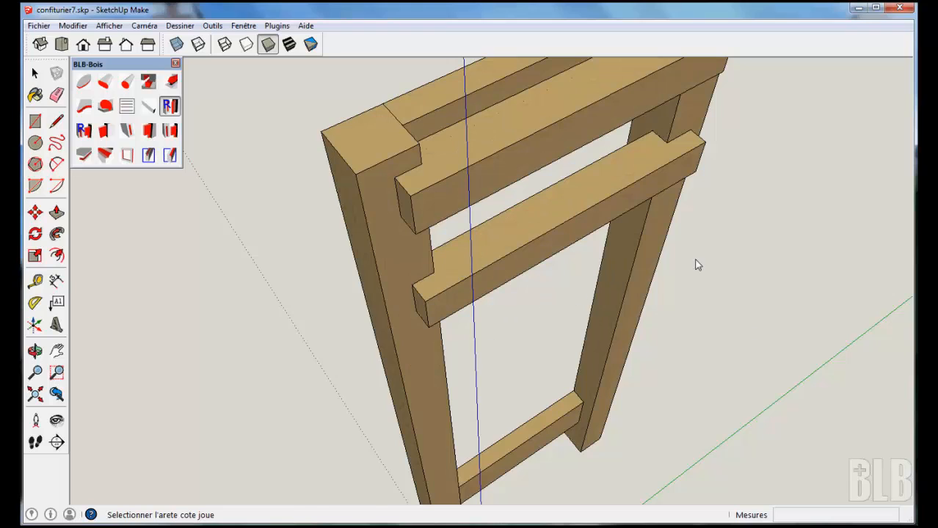
middle_click_drag(696, 264, 752, 203)
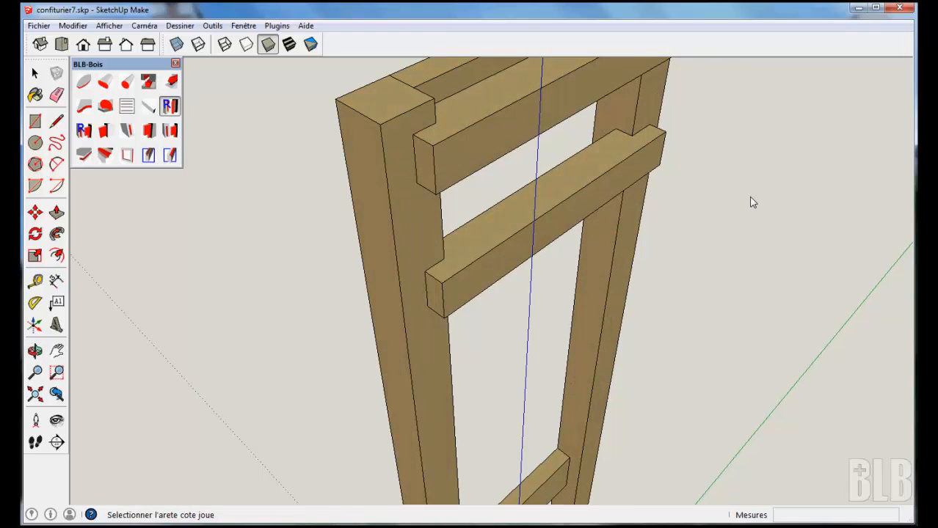
left_click(86, 157)
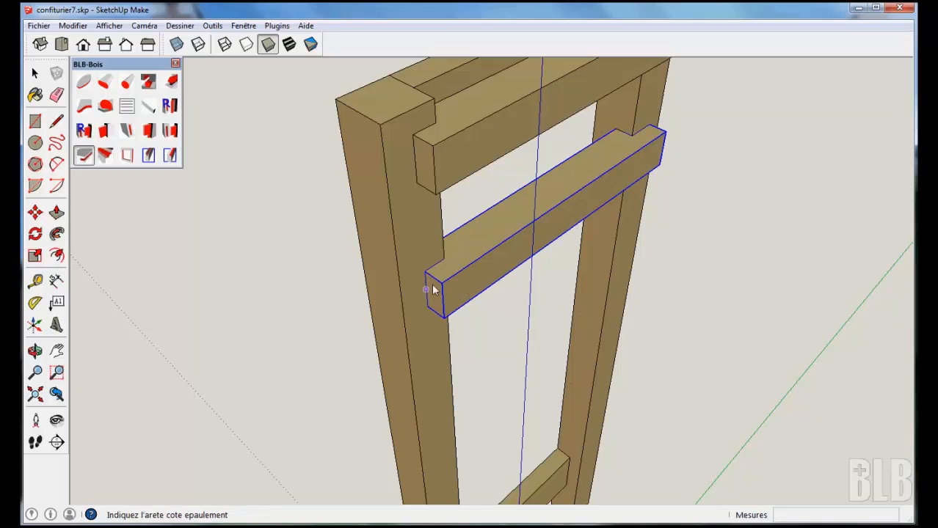
left_click(457, 275)
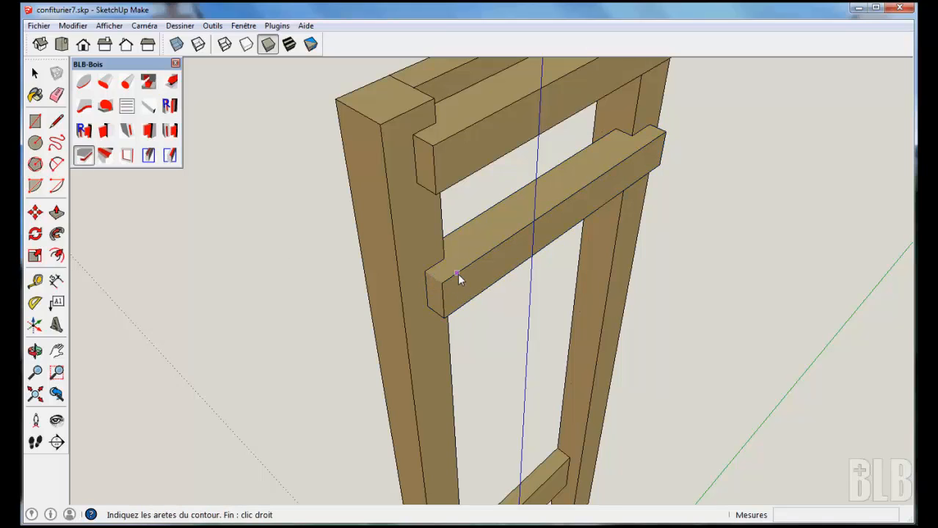
left_click(457, 274)
right_click(457, 277)
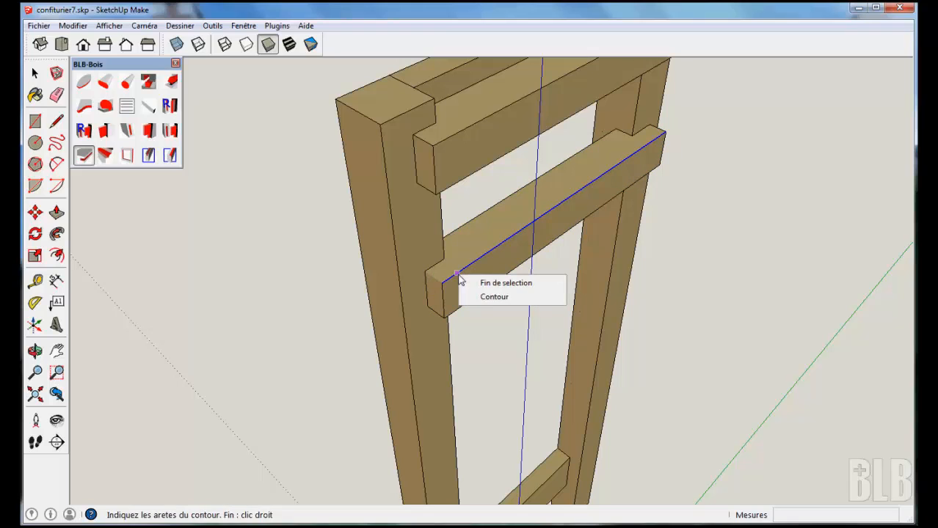
left_click(497, 283)
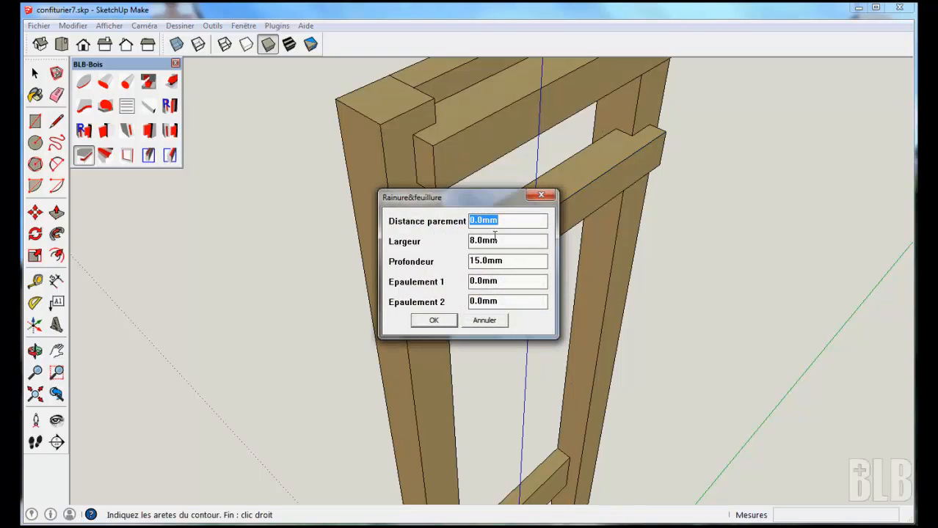
left_click_drag(475, 241, 470, 241)
type("17")
key("Tab")
type("17")
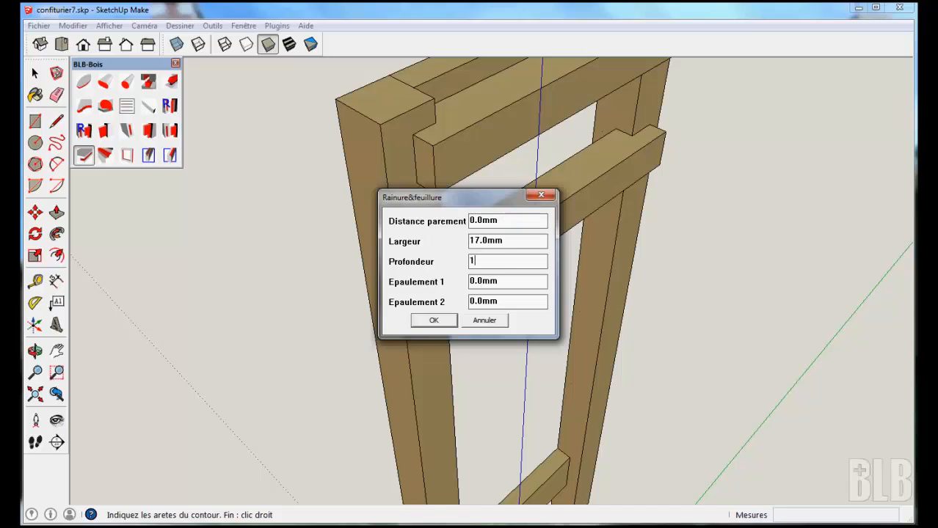
left_click(429, 320)
left_click(510, 298)
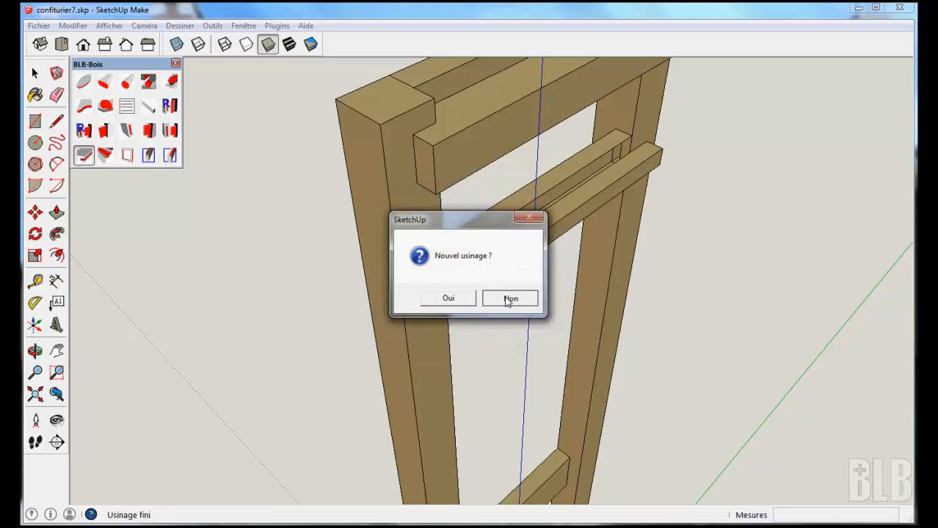
Step: Inside the lower inner rail, draw a diagonal between opposite corners of the rebate's vertical face to close its missing part
key("o")
left_click_drag(697, 258, 609, 215)
key("space")
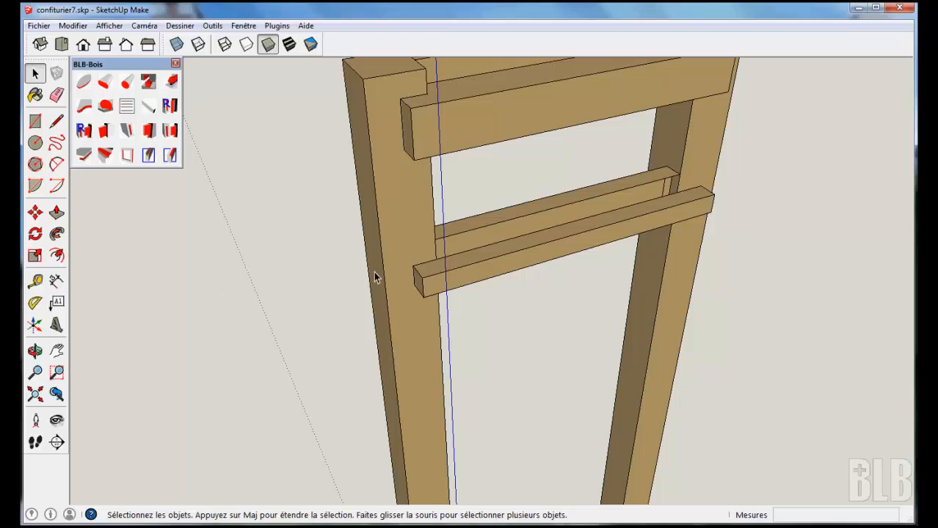
double_click(470, 272)
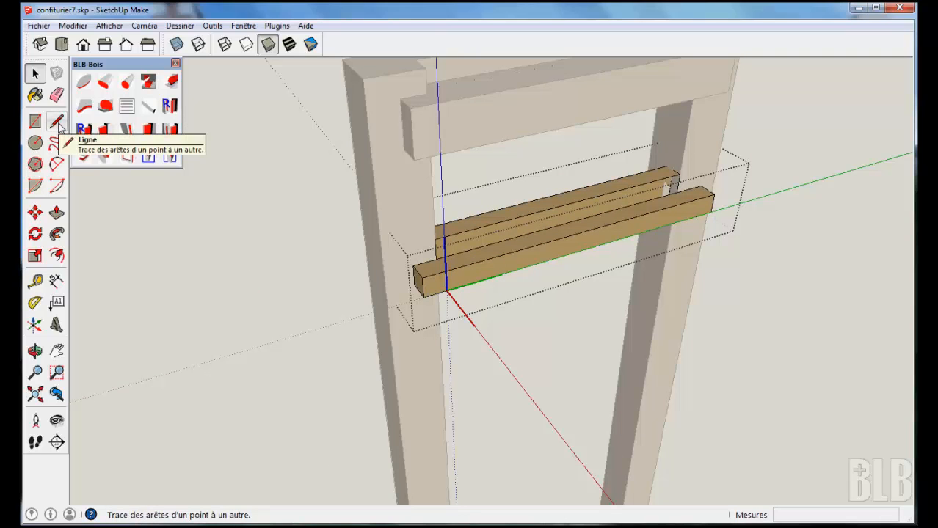
left_click(57, 123)
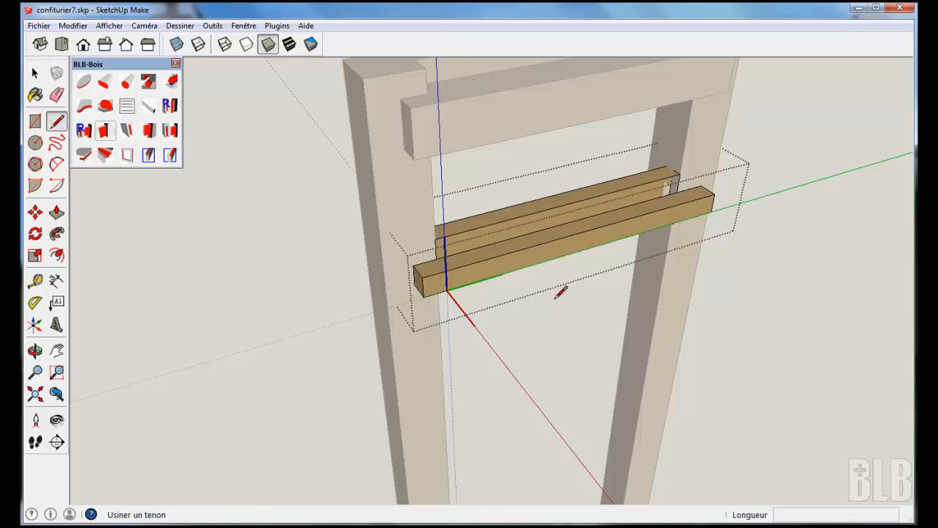
middle_click_drag(597, 373, 473, 222)
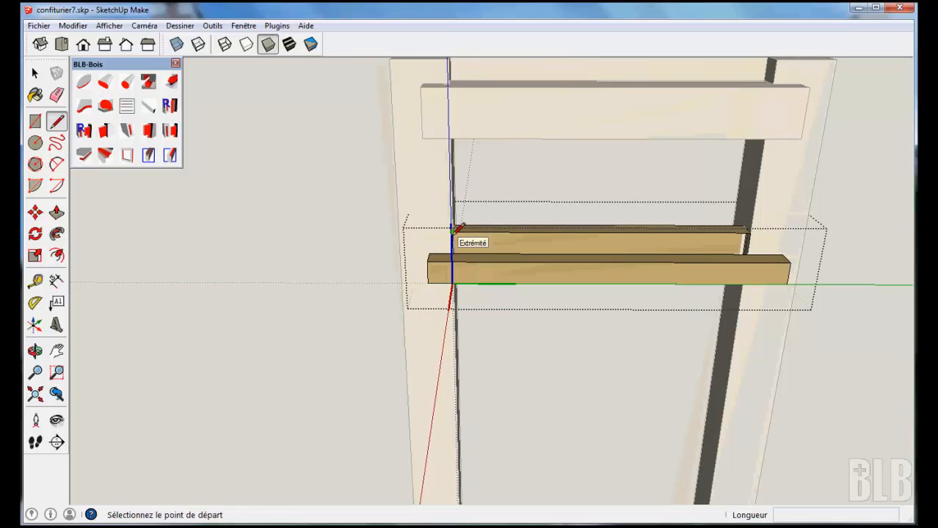
left_click(454, 230)
left_click(747, 254)
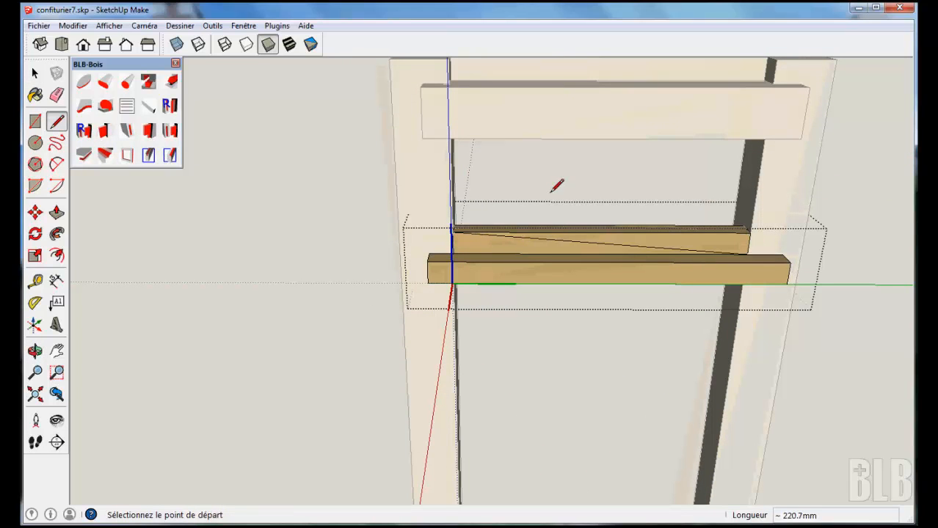
Step: Erase the diagonal line from the rebate's vertical face and leave the rail's editing mode
mouse_move(249, 270)
middle_mouse_down()
mouse_move(374, 308)
mouse_move(353, 297)
middle_mouse_up()
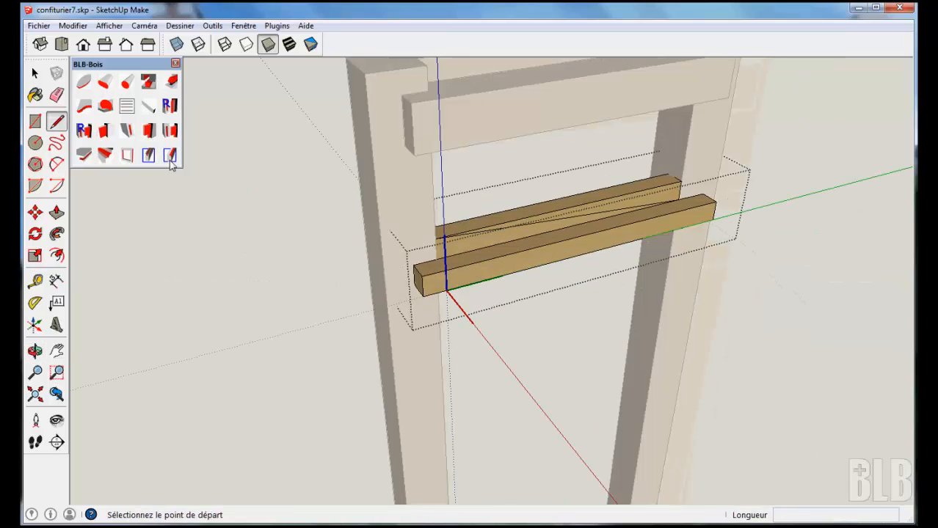
left_click(58, 95)
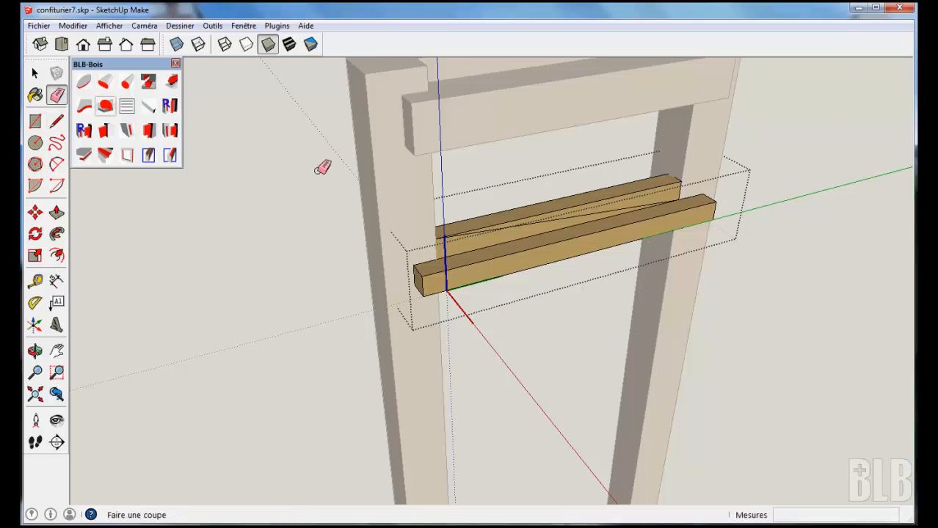
left_click(569, 213)
mouse_move(545, 323)
middle_mouse_down()
mouse_move(469, 224)
mouse_move(442, 240)
mouse_move(505, 316)
mouse_move(634, 329)
mouse_move(456, 192)
middle_mouse_up()
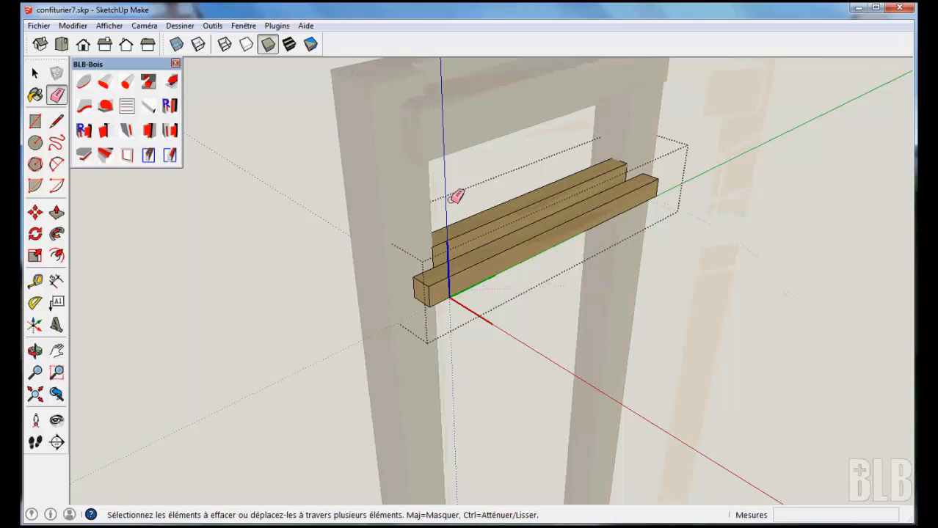
key("space")
left_click(196, 281)
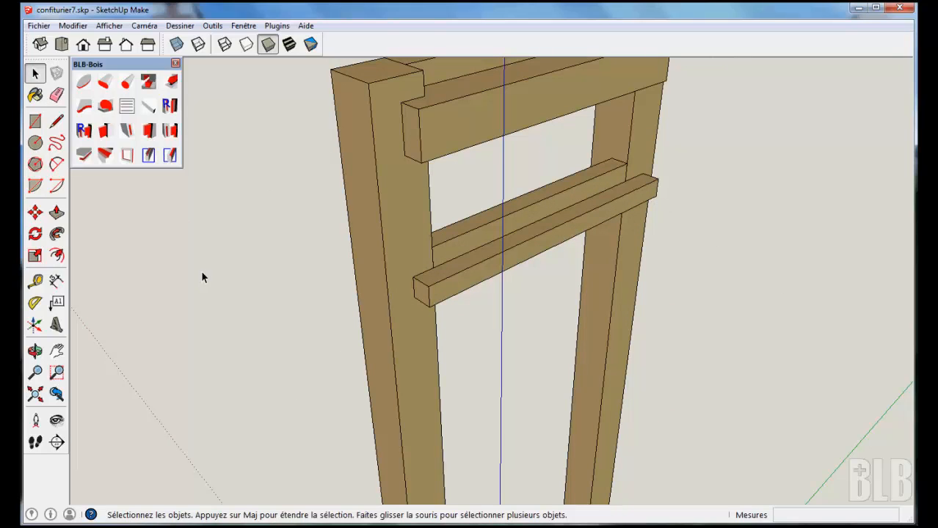
Step: Start generating a new wooden part named Traverse longue basse with a length of 370 mm
mouse_move(266, 210)
middle_mouse_down()
mouse_move(256, 247)
mouse_move(256, 222)
middle_mouse_up()
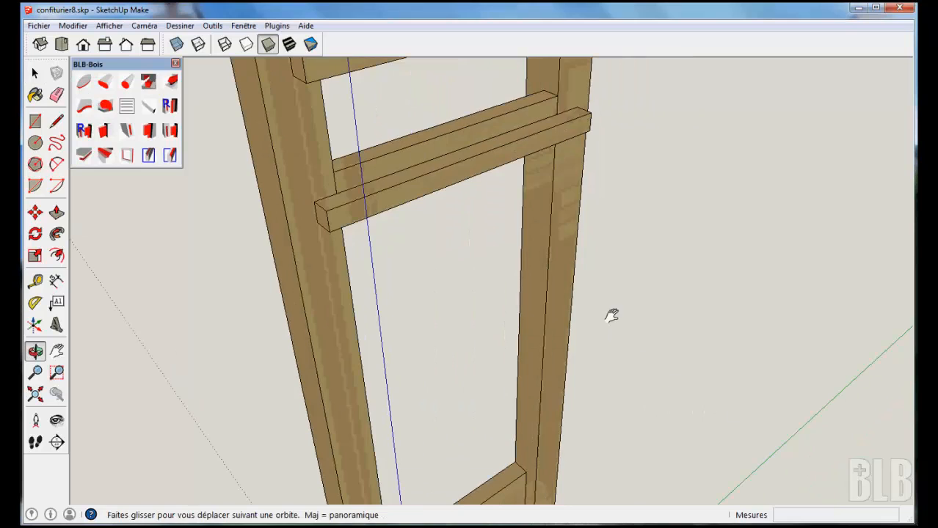
left_click_drag(611, 314, 548, 254)
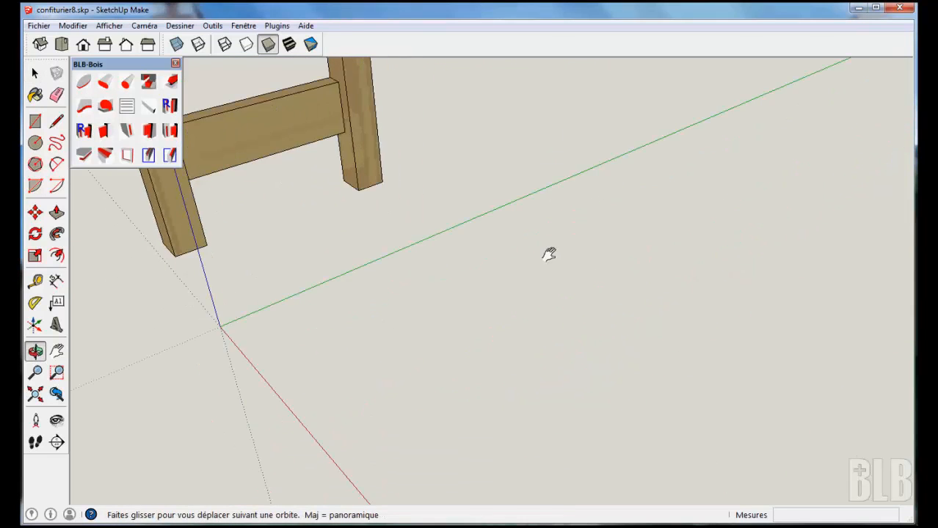
mouse_move(549, 254)
middle_mouse_down()
mouse_move(562, 272)
mouse_move(551, 266)
middle_mouse_up()
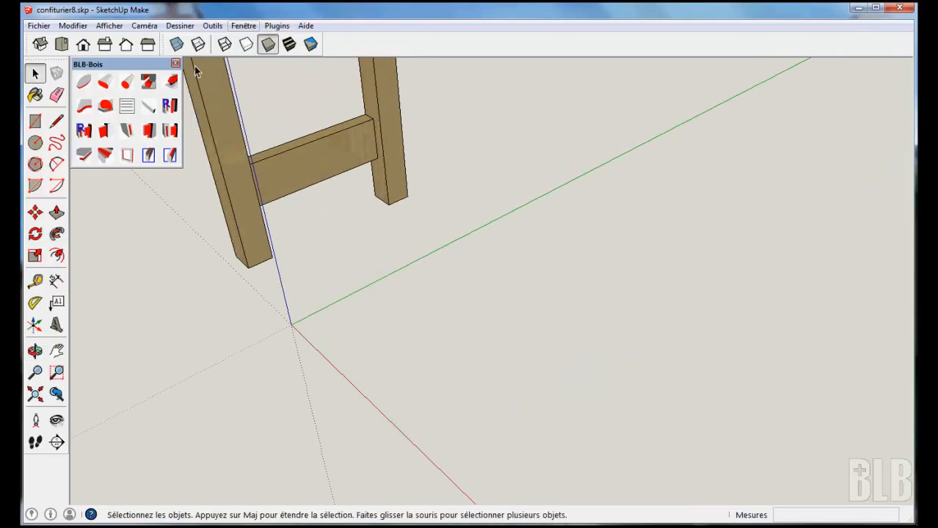
left_click(149, 109)
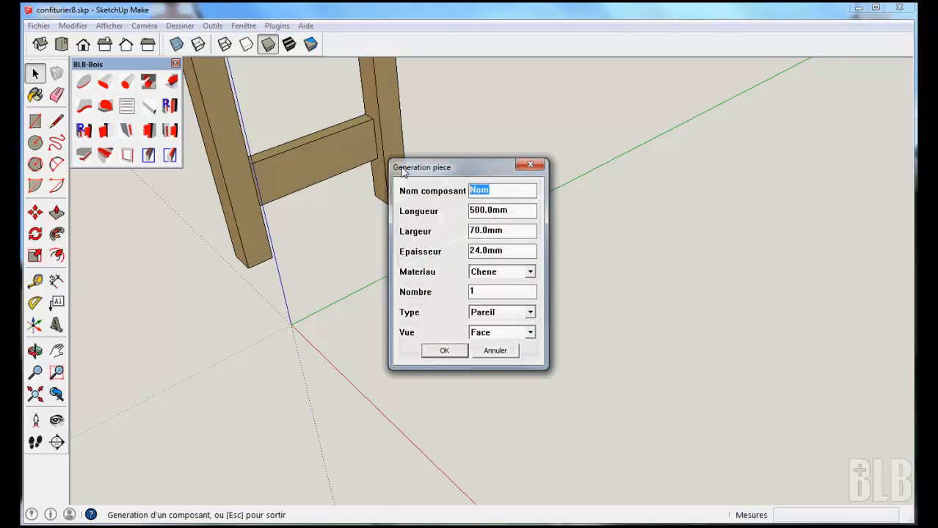
type("Traverse l")
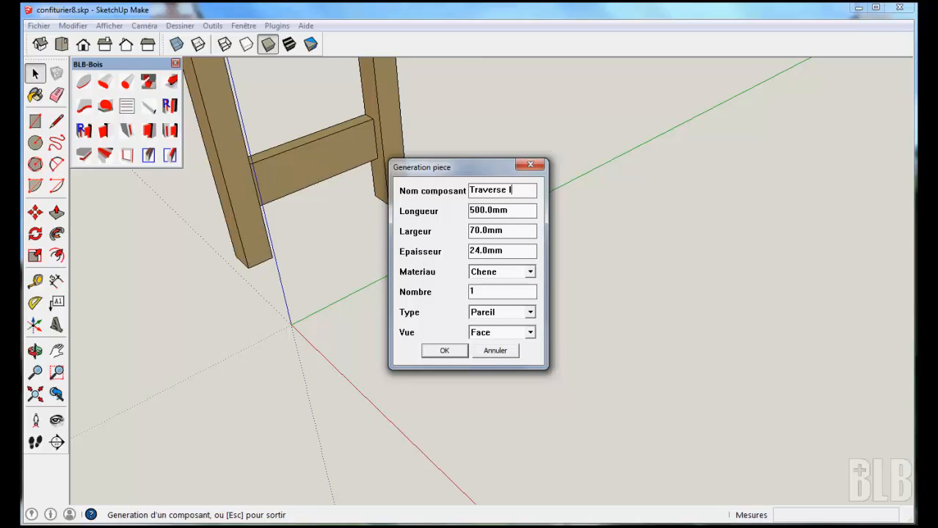
type("ongue")
type(" basse")
key("Tab")
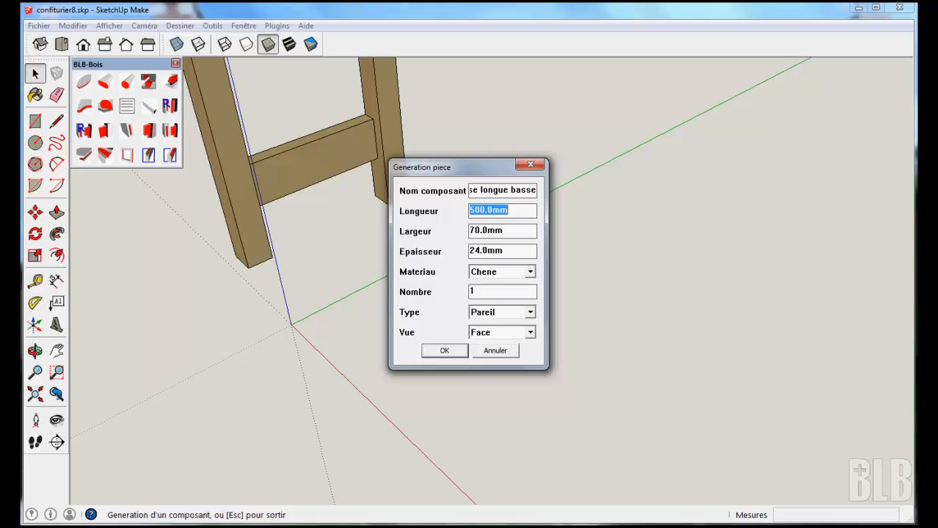
type("370")
key("Tab")
Step: Set the new part's thickness to 22 mm, its quantity to 2 and its type to Different, and generate the rails
left_click(477, 251)
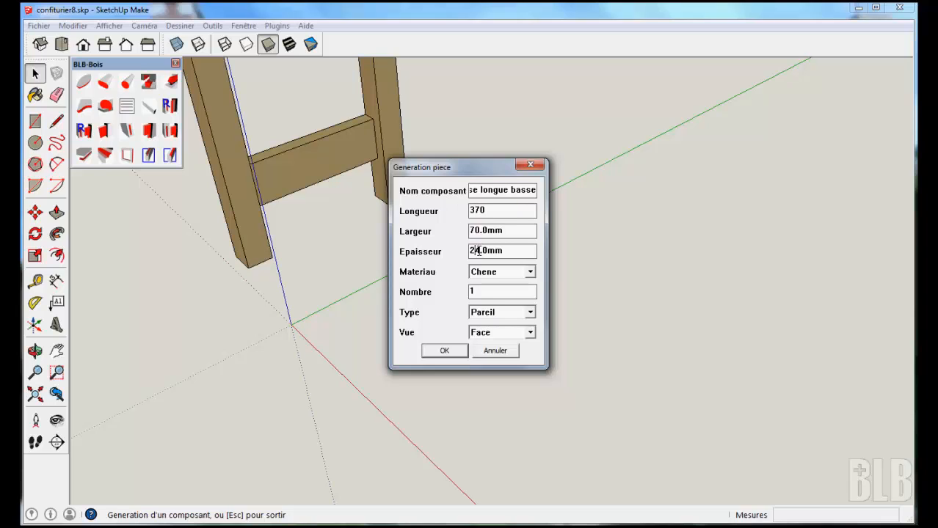
type("2")
left_click_drag(486, 293, 466, 289)
type("2")
left_click(529, 312)
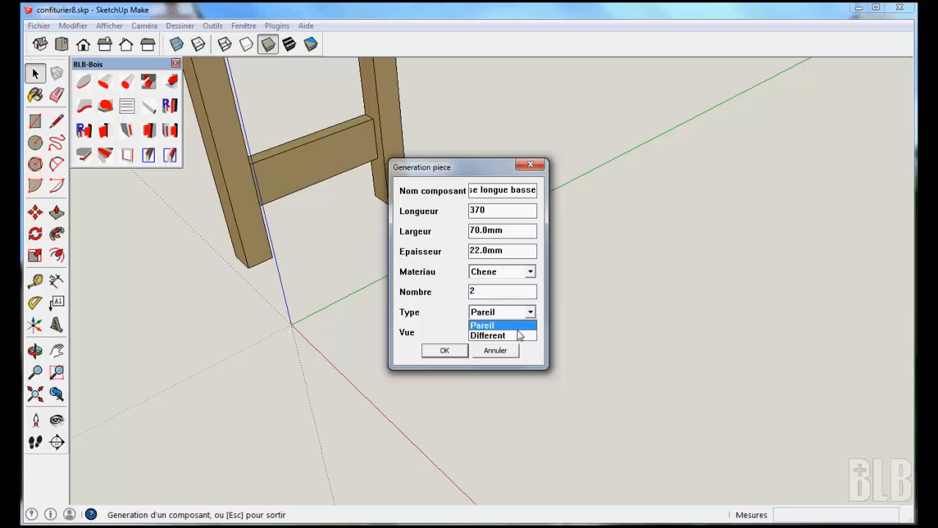
left_click(516, 336)
left_click(457, 352)
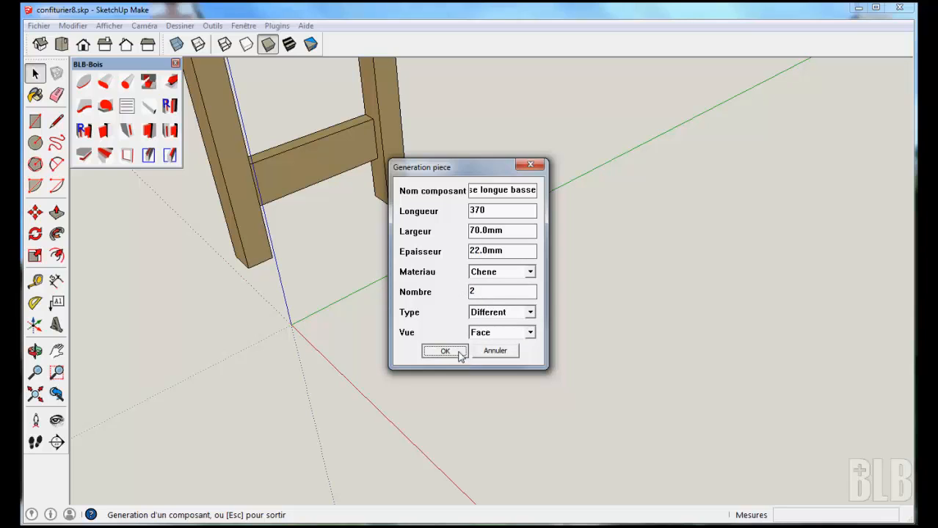
Step: Generate two more rails named Traverse longue haute with a width of 50 mm
double_click(541, 191)
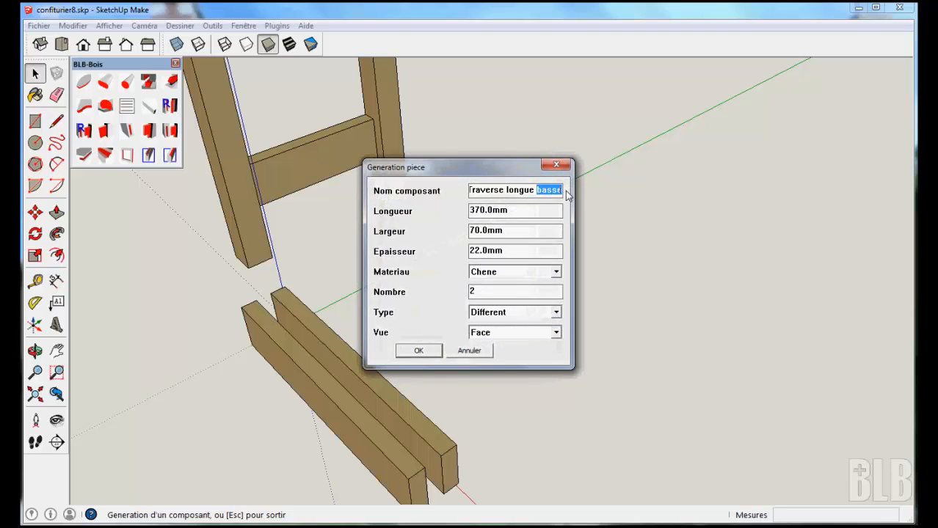
type("haute")
key("Tab")
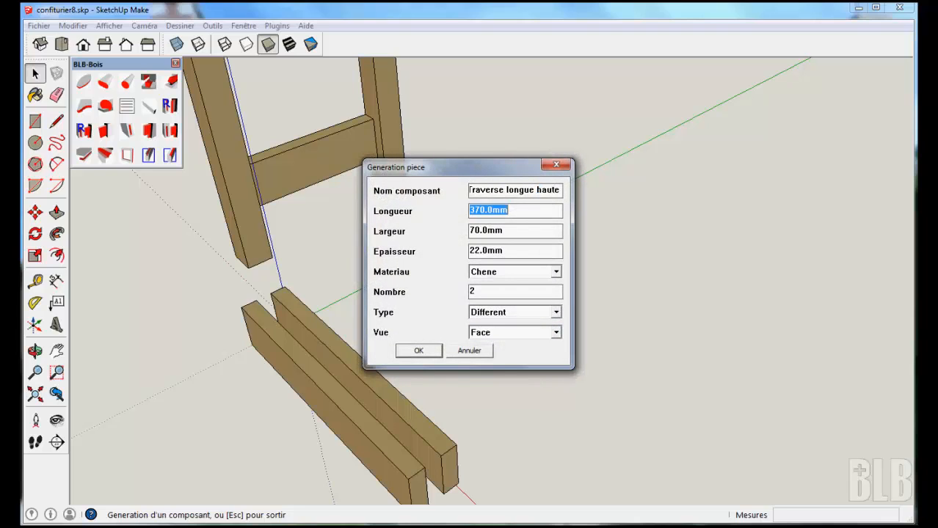
key("Tab")
type("5")
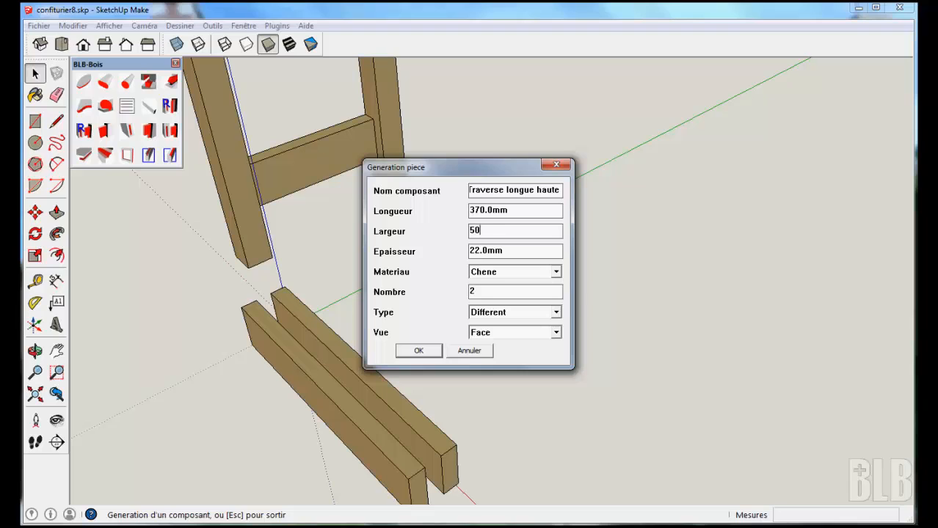
left_click(421, 352)
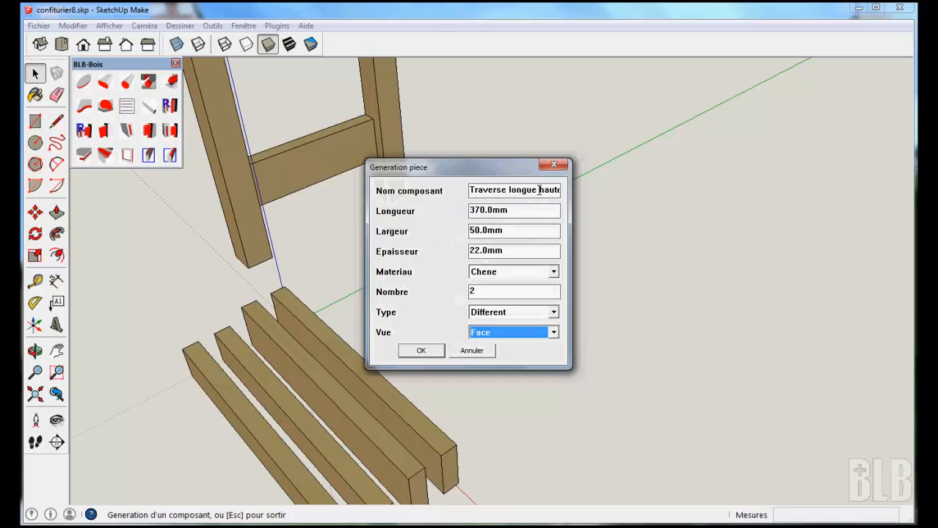
Step: Generate a single rail named Traverse longue inter with a width of 40 mm and finish generating parts
double_click(561, 189)
type("inter")
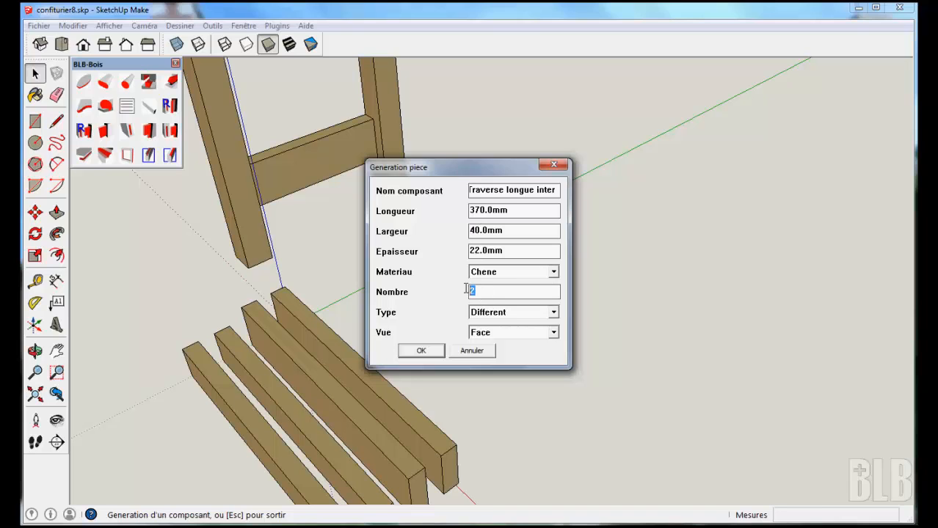
type("1")
left_click(424, 351)
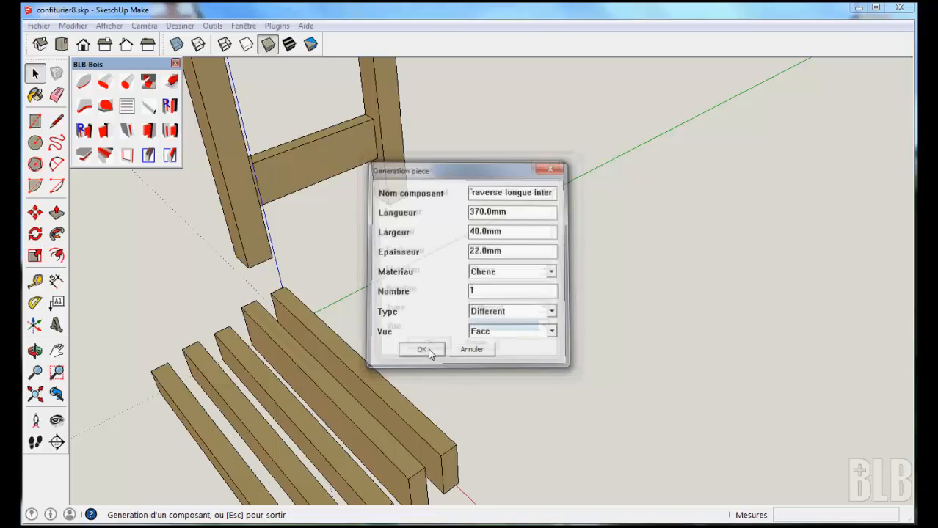
left_click(476, 351)
Step: Move the 70 mm wide rail at the origin to the foot of the rear upright and raise it 70 mm
middle_click_drag(743, 310, 280, 281)
left_click(514, 247)
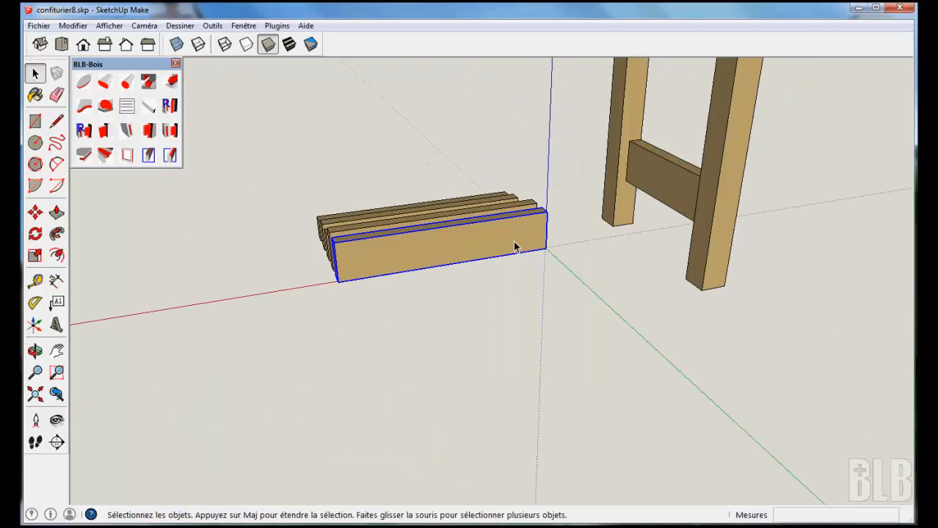
key("m")
left_click(544, 250)
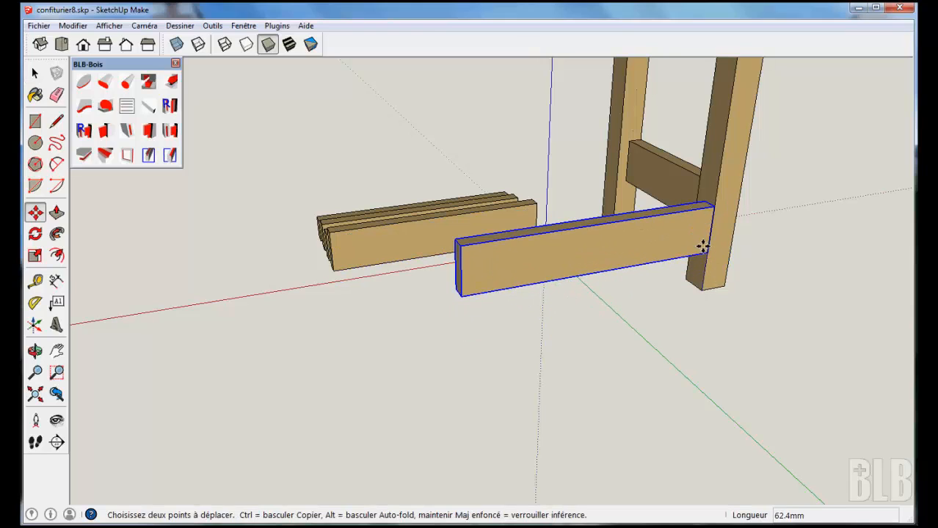
type("70")
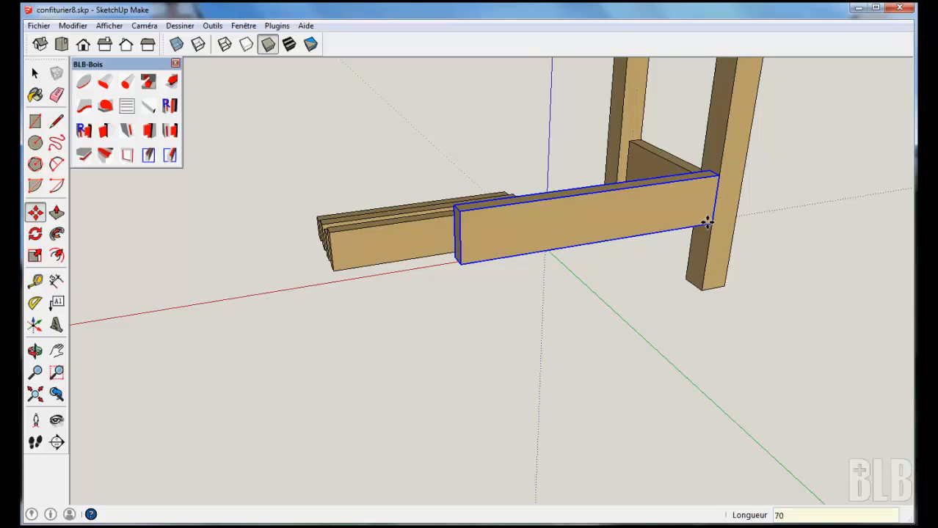
key("Return")
Step: Move one 50 mm wide rail to the rear upright's upper end, flush with its top corner
middle_click_drag(758, 299, 392, 413, "shift")
key("space")
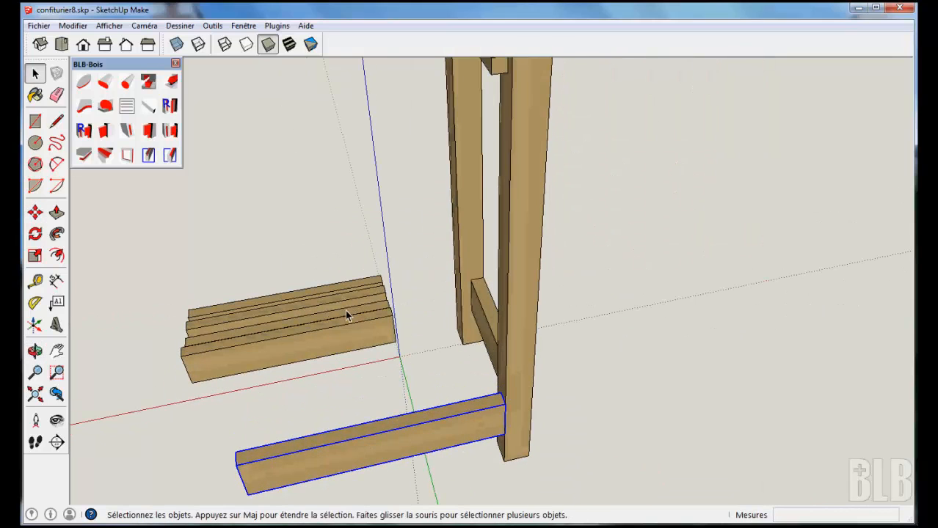
left_click(346, 308)
key("m")
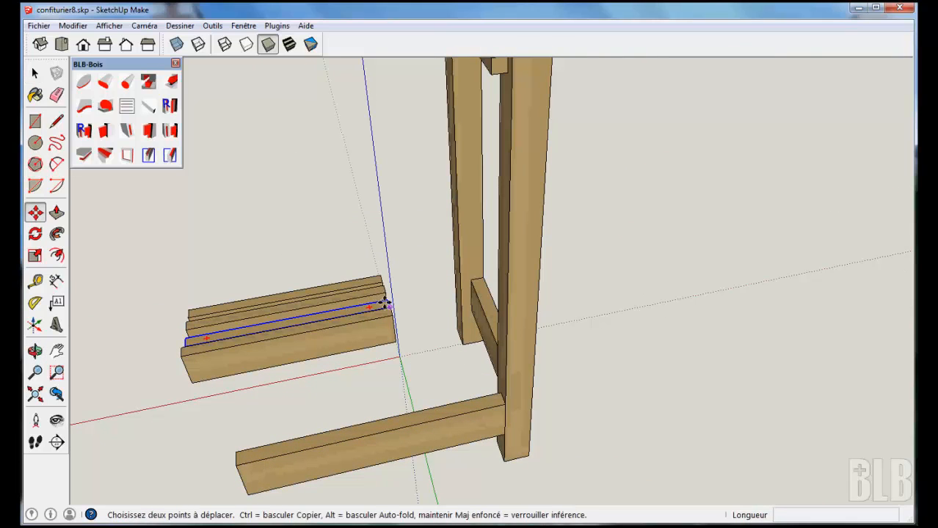
left_click(387, 303)
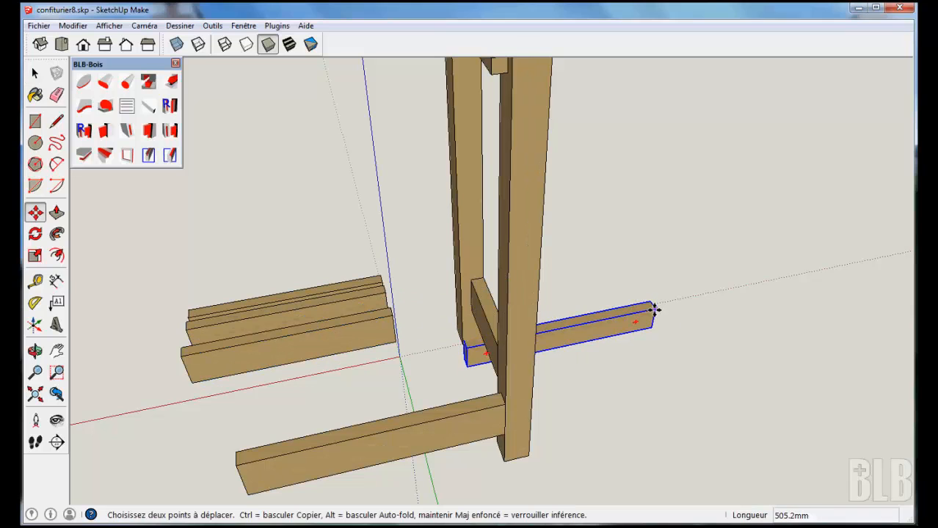
left_click_drag(522, 9, 511, 191)
left_click(512, 190)
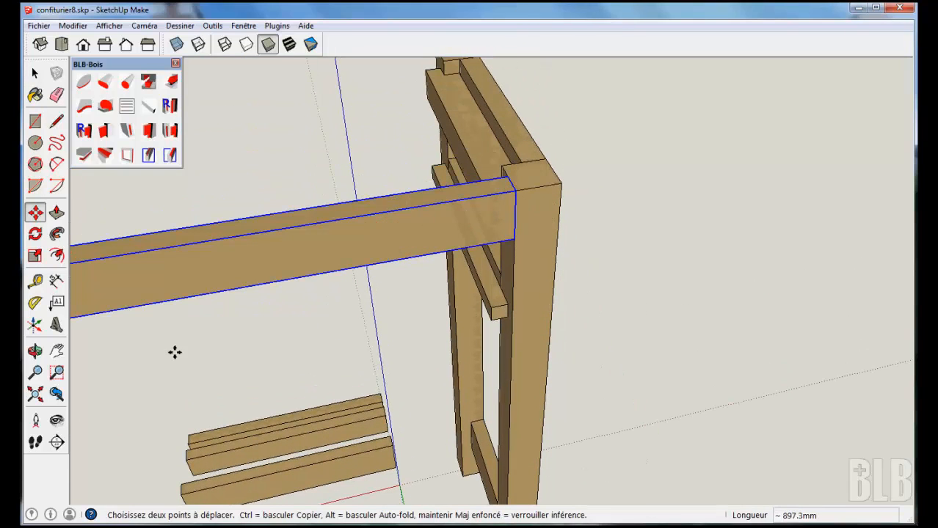
Step: Move the remaining 70 mm wide rail to the bottom corner of the front upright's foot
middle_click_drag(200, 366, 808, 284)
scroll(787, 324, "down", 4)
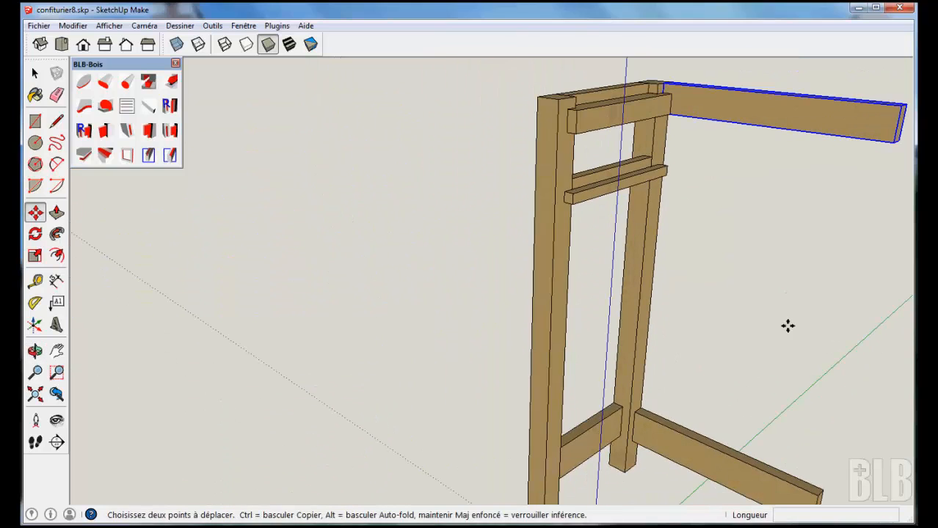
middle_click_drag(791, 344, 613, 222, "shift")
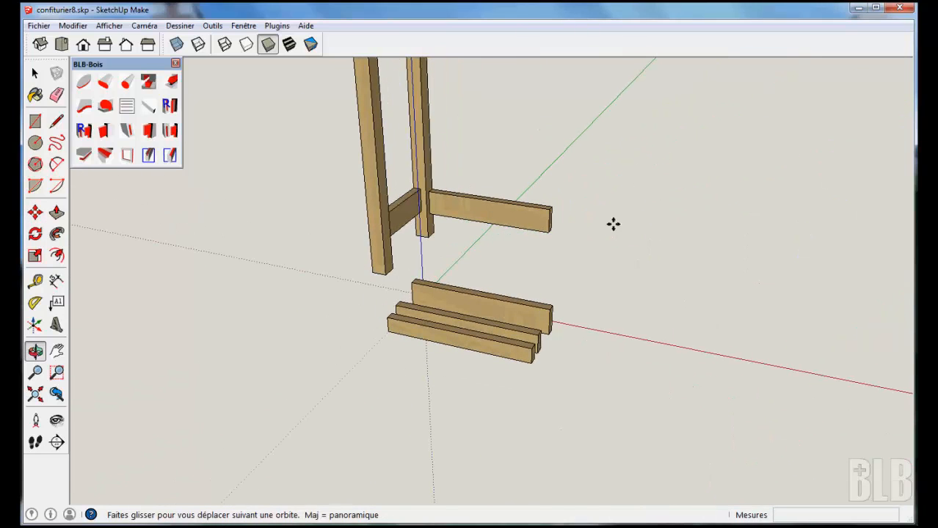
key("space")
left_click(469, 303)
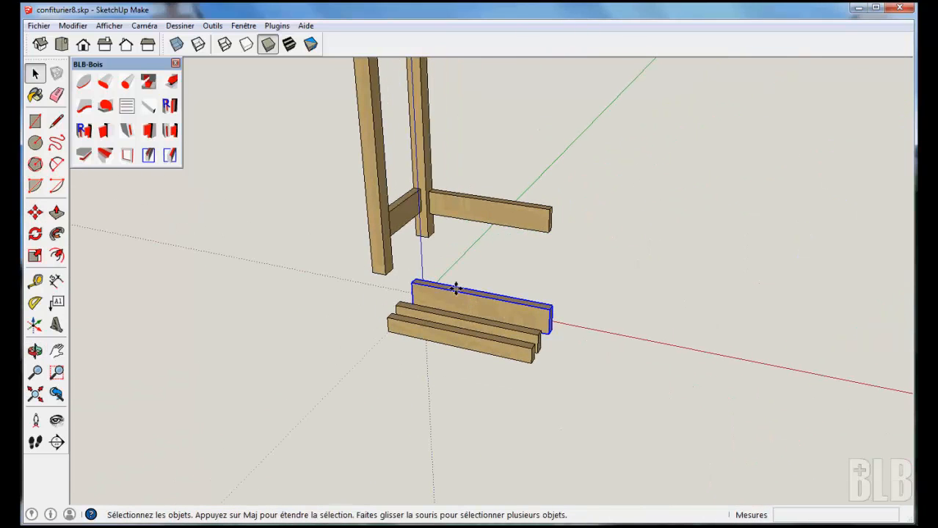
key("m")
left_click(454, 288)
left_click(409, 271)
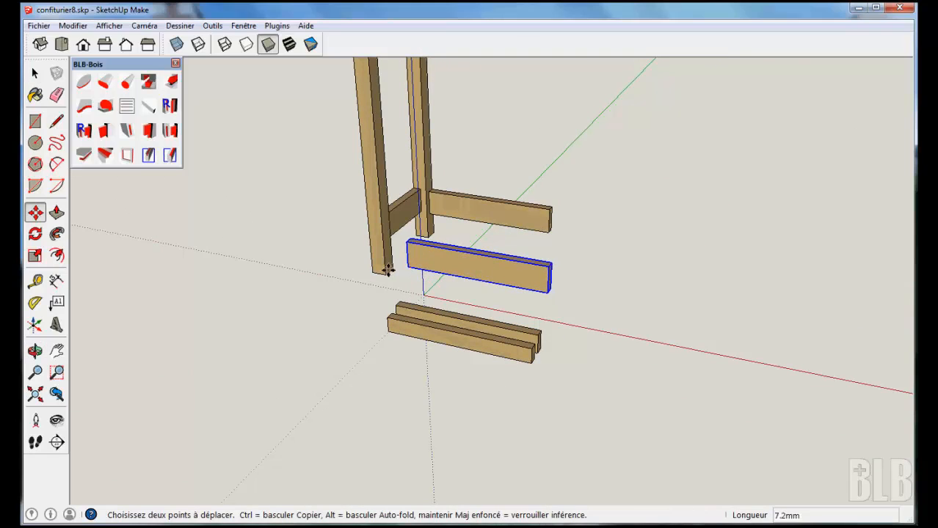
left_click(387, 272)
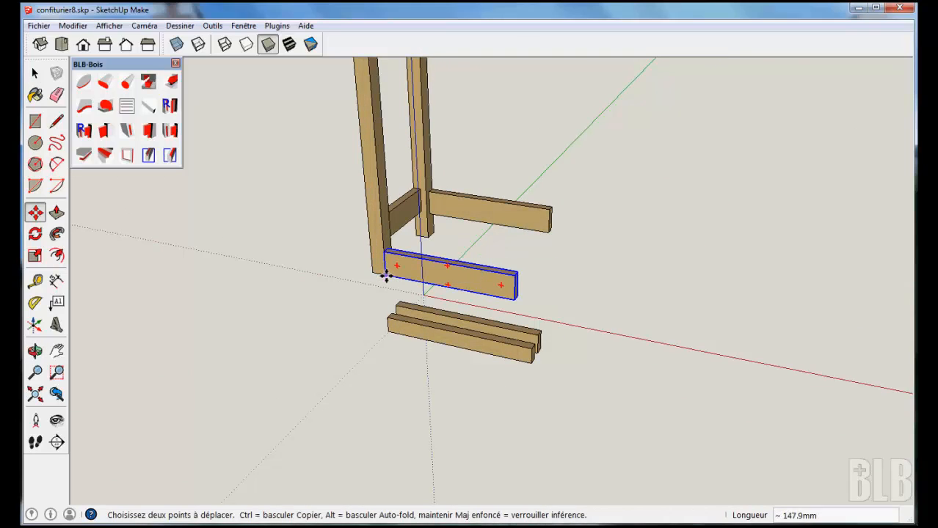
Step: Raise the front lower rail 70 mm along the front upright
left_click(386, 271)
left_click(386, 251)
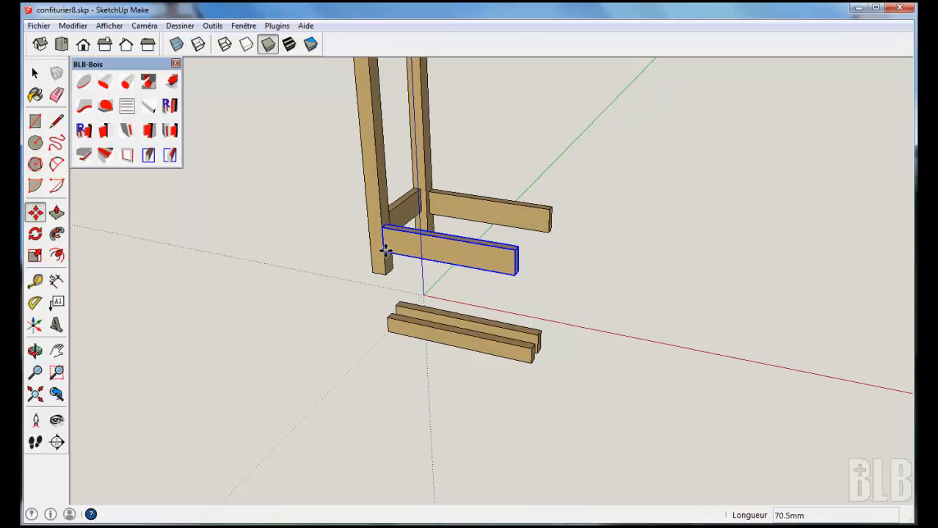
type("70")
key("Return")
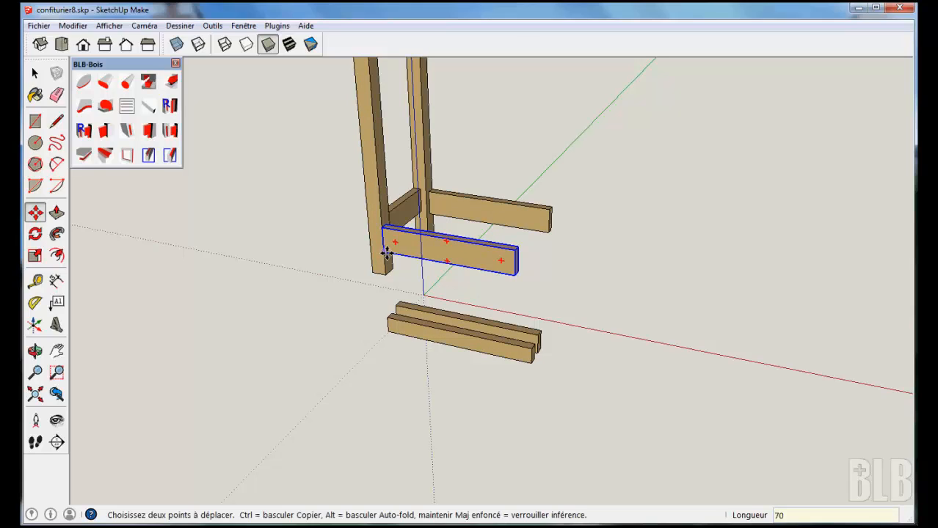
Step: Move the remaining 50 mm wide rail to the top corner of the front upright
key("space")
left_click(419, 316)
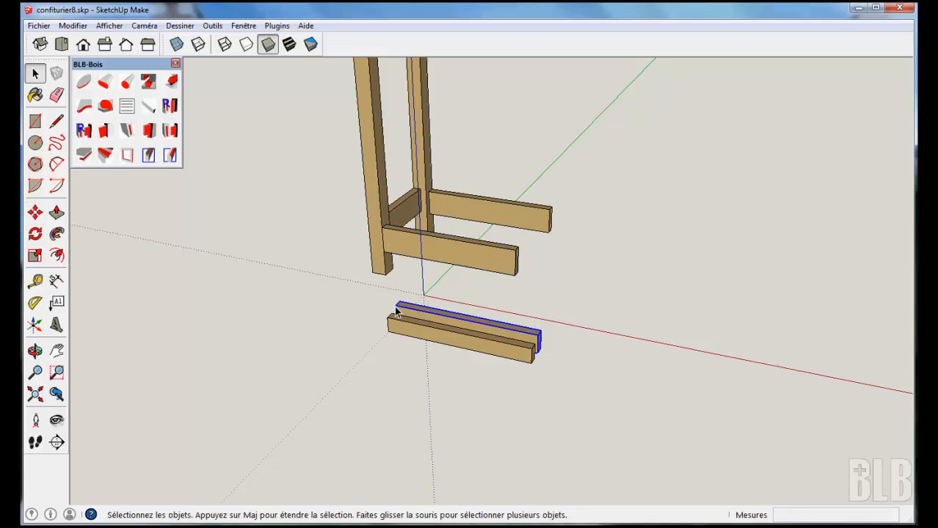
key("m")
left_click_drag(397, 305, 360, 71)
Step: Move the 40 mm wide intermediate rail to the front upright and set it 140 mm below the upright's top corner
key("space")
left_click(422, 441)
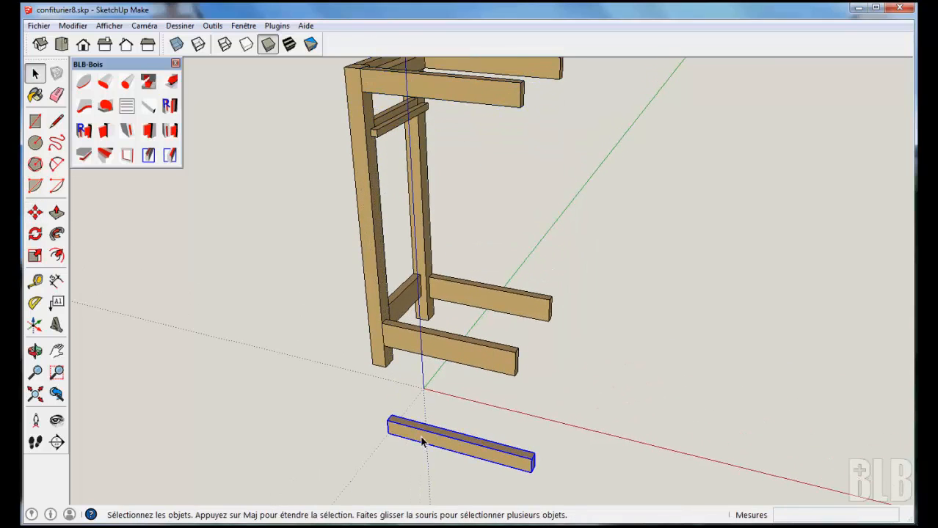
key("m")
left_click_drag(390, 420, 367, 121)
type("1")
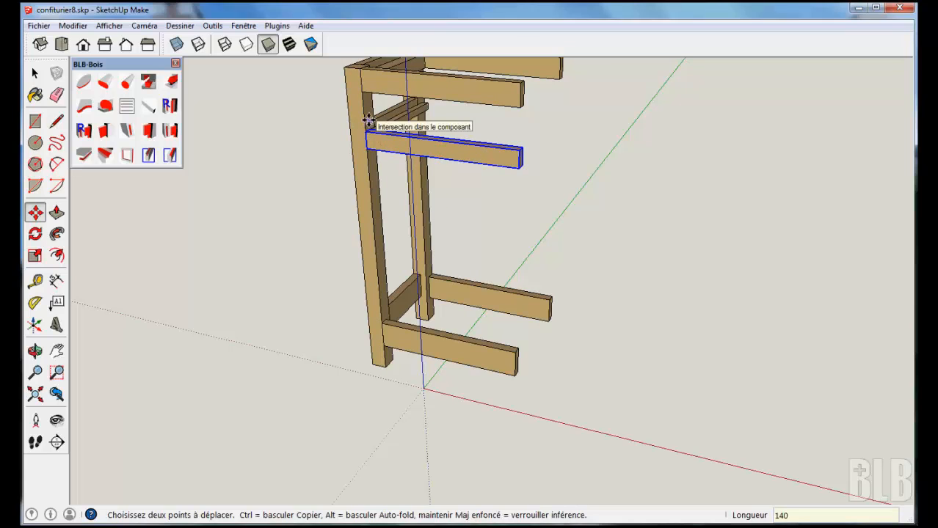
type("40")
key("Return")
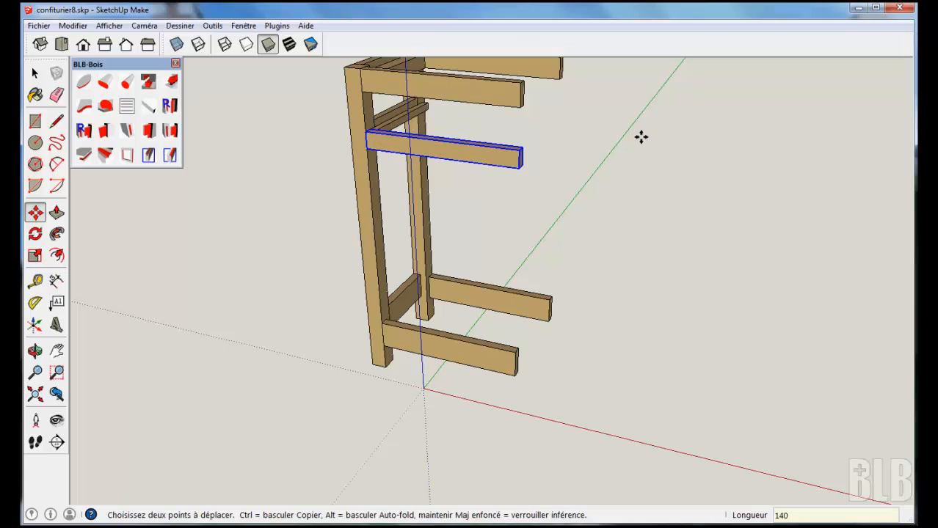
middle_click_drag(641, 137, 604, 239)
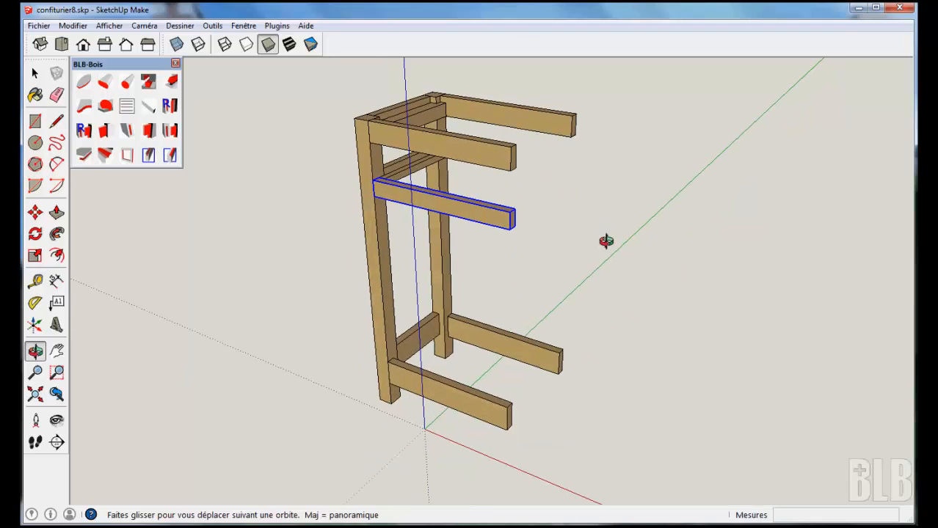
key("m")
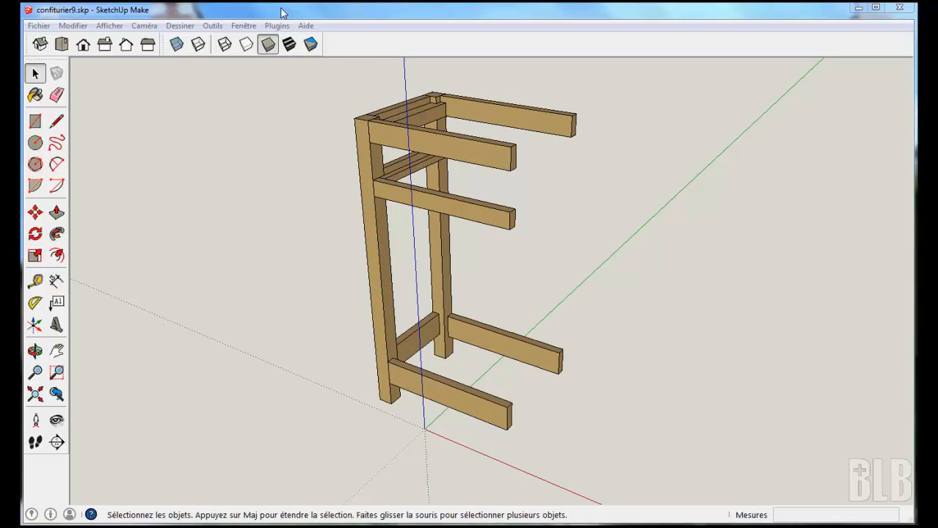
Step: Start the serial mortise-and-tenon tool with 9 mm Arasement, 30 mm length, 8 mm thickness and 10 mm for both shoulders
left_click(283, 12)
key("o")
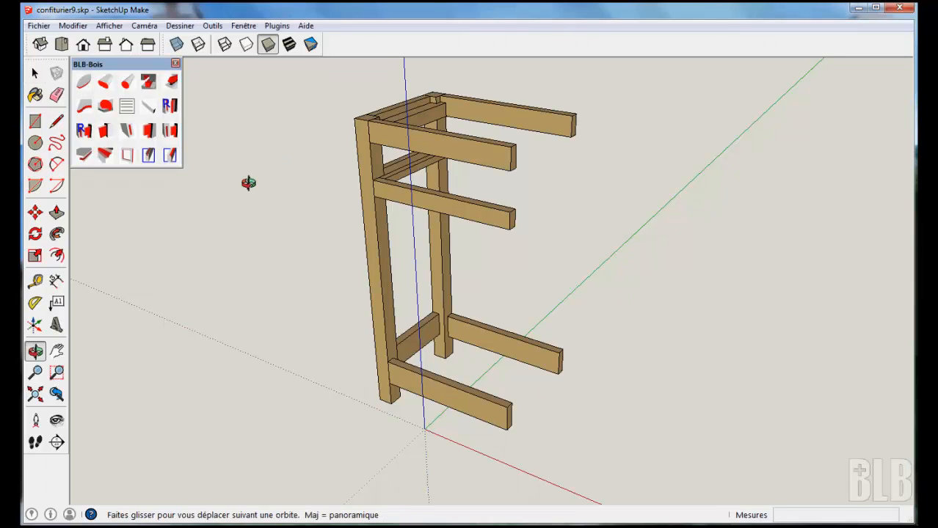
left_click_drag(247, 184, 349, 219)
key("space")
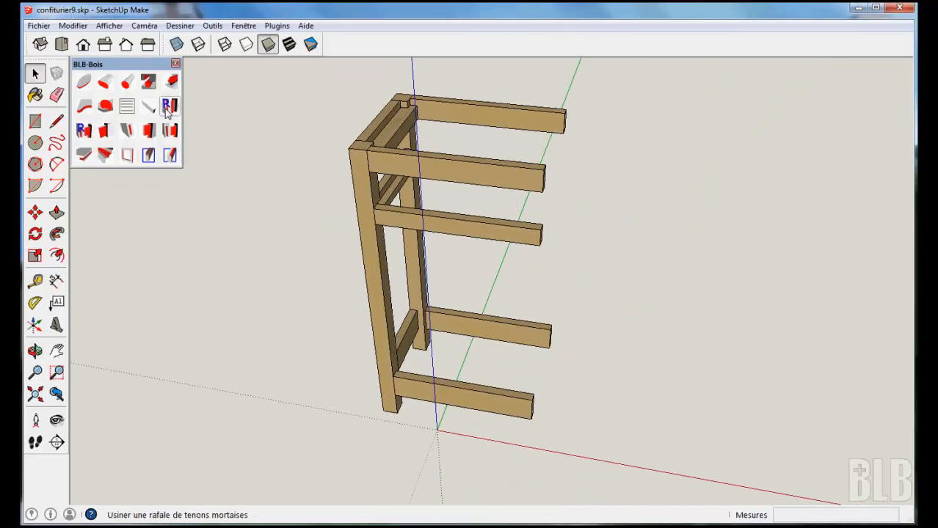
left_click(167, 109)
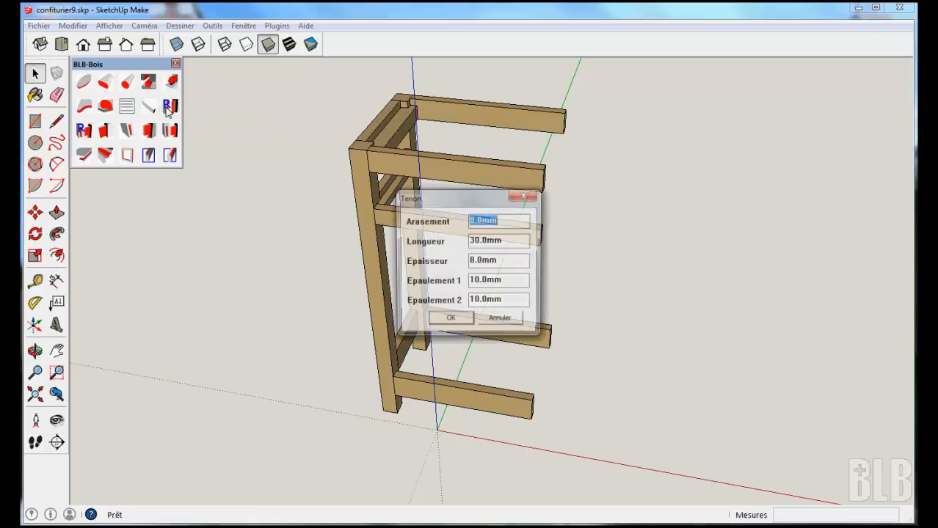
left_click(471, 219)
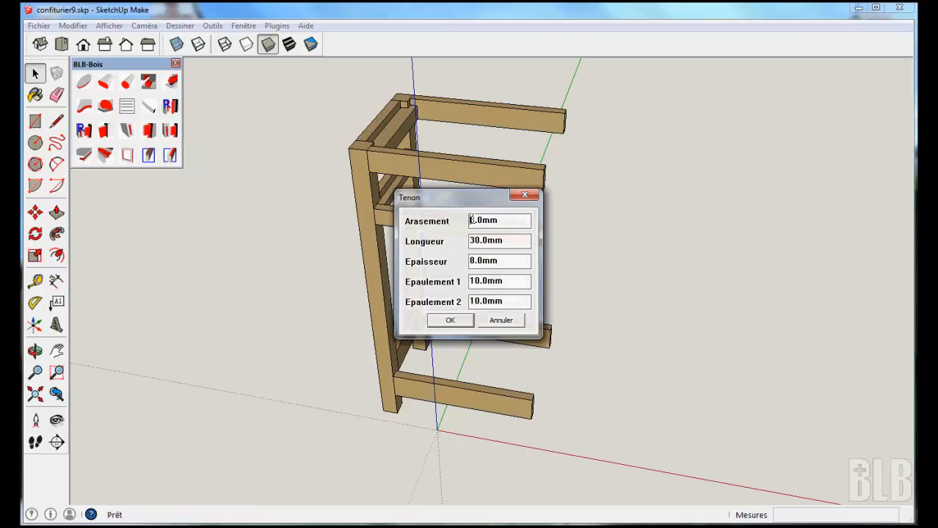
type("9")
key("Tab")
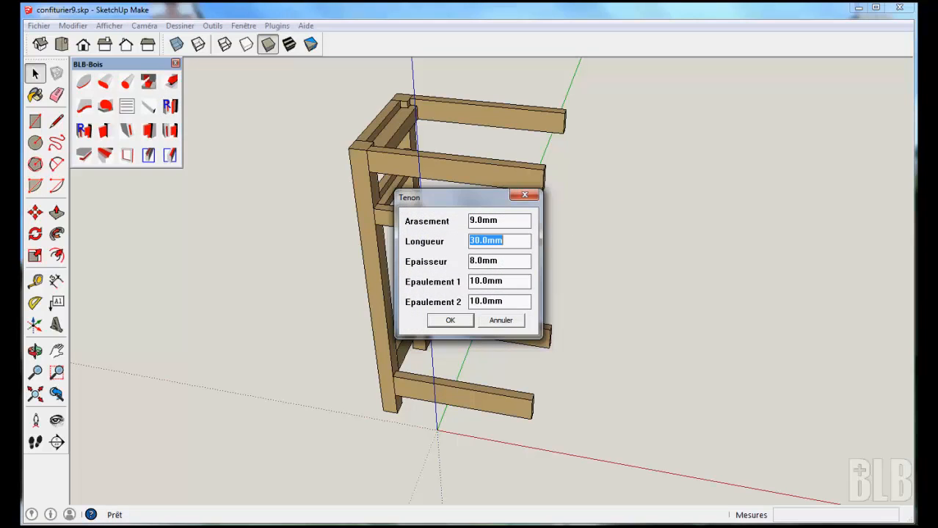
key("Tab")
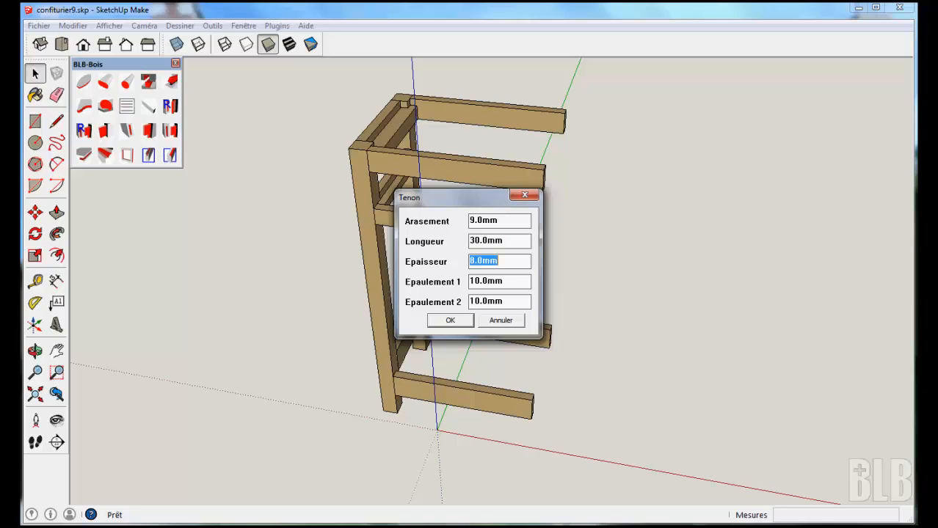
key("Tab")
key("Tab")
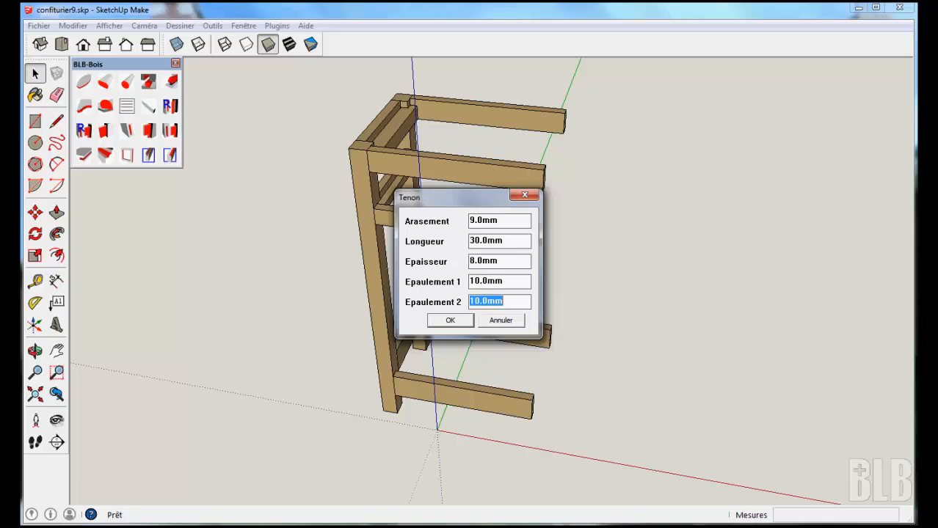
left_click(450, 320)
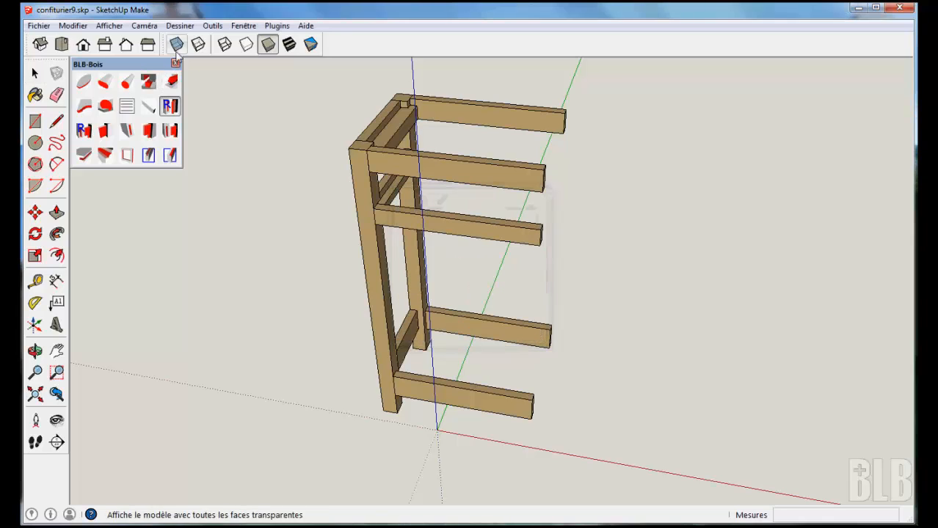
Step: Make the faces transparent and cut tenons where the front top rail and front intermediate rail meet the front upright
left_click(177, 44)
middle_click_drag(265, 189, 418, 166)
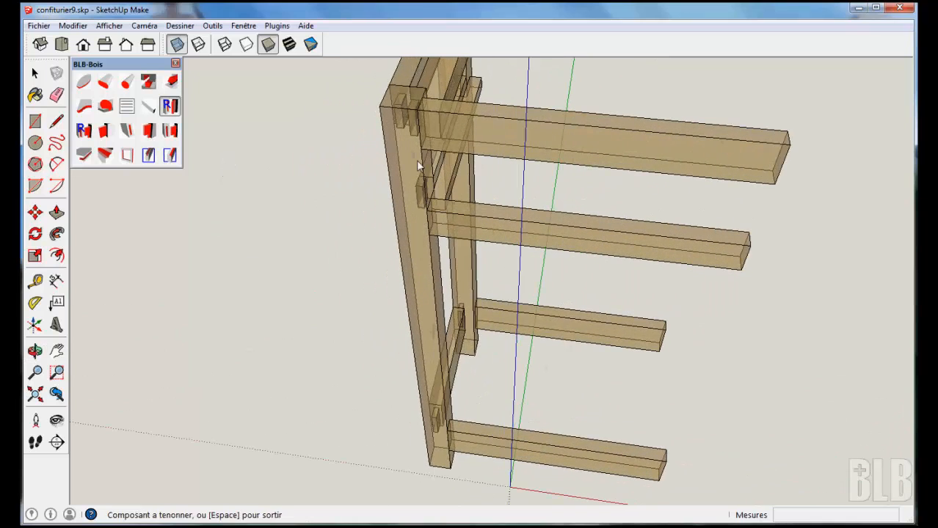
left_click(452, 135)
scroll(422, 140, "up", 3)
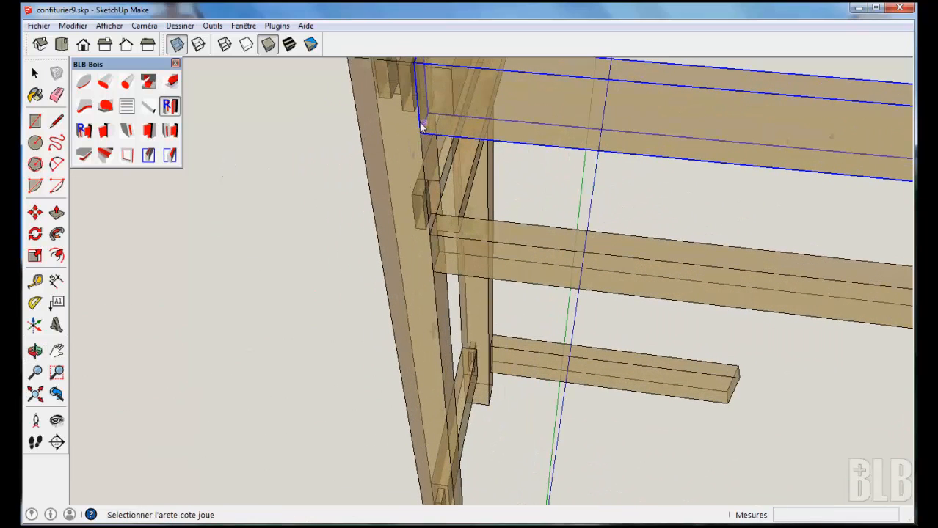
left_click(417, 124)
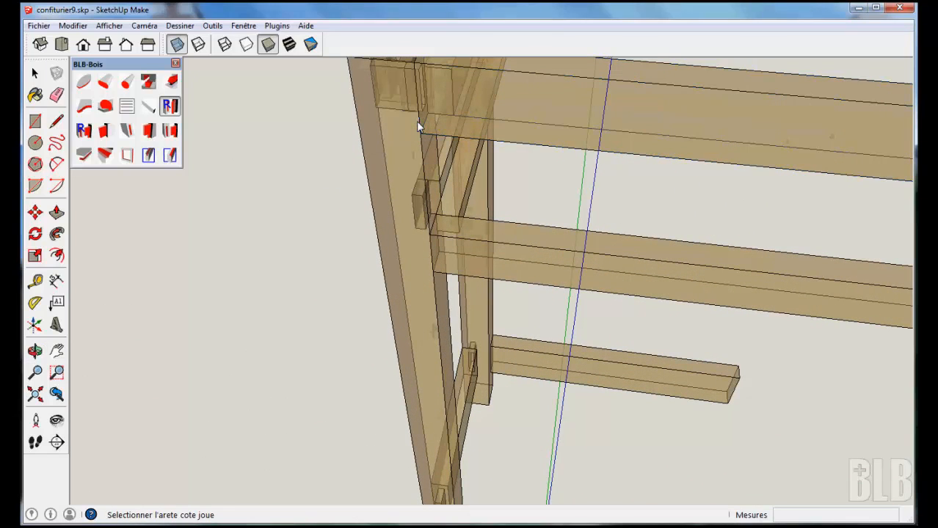
left_click(492, 266)
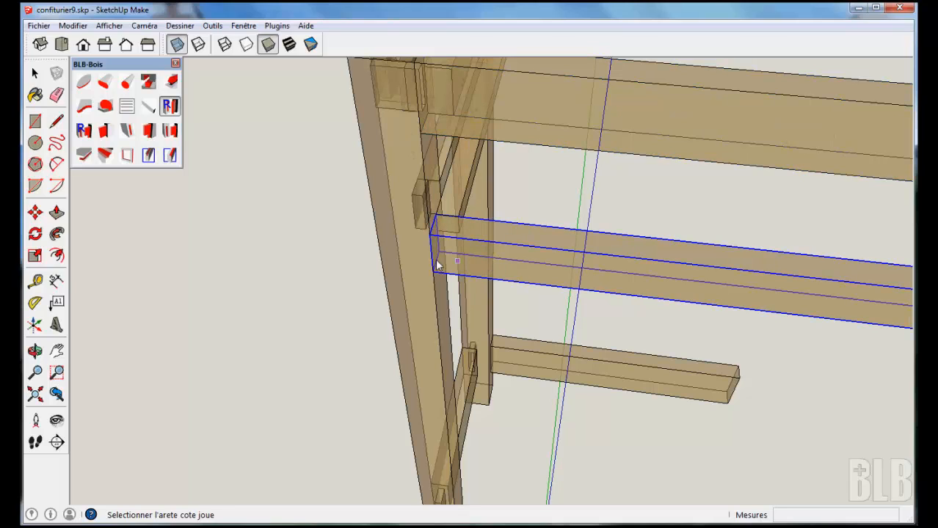
left_click(431, 258)
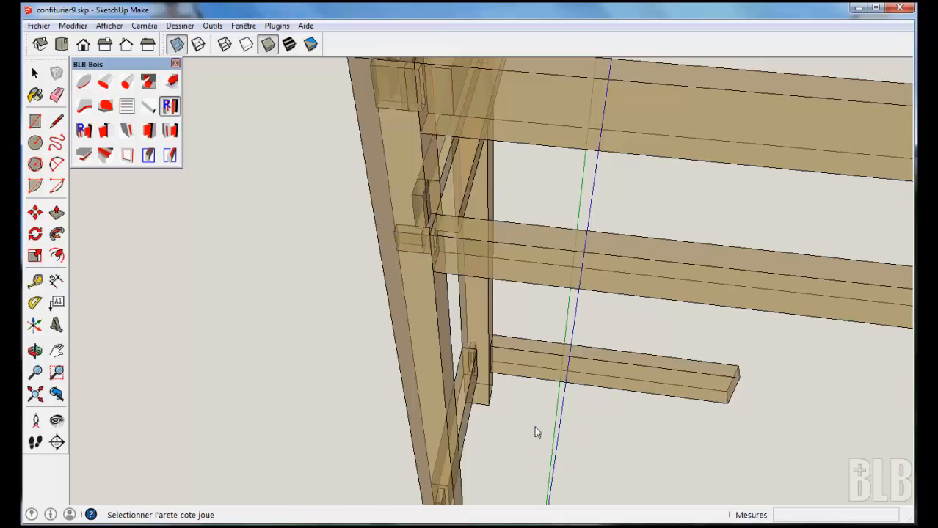
Step: Cut tenons on both ends of the front lower rail, at the upright and at the free end
middle_click_drag(534, 431, 458, 291)
left_click(460, 297)
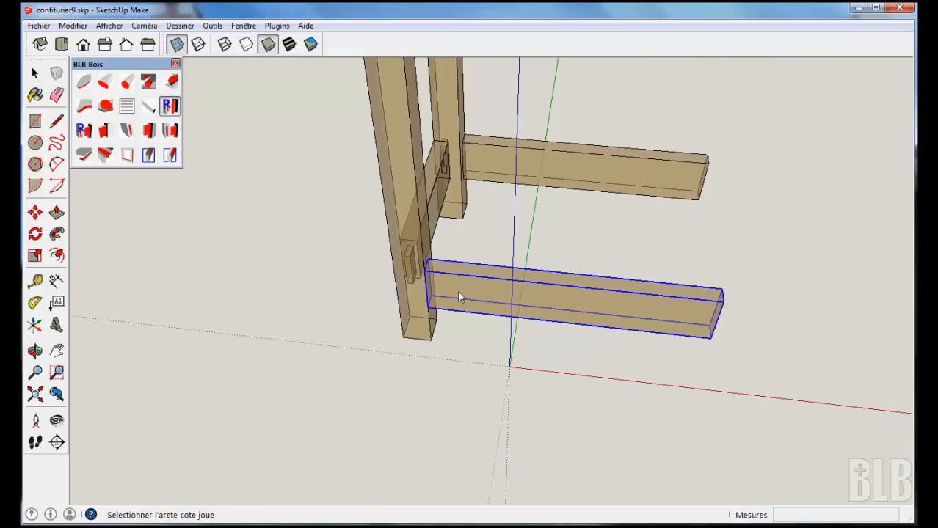
scroll(424, 297, "up", 1)
left_click(425, 293)
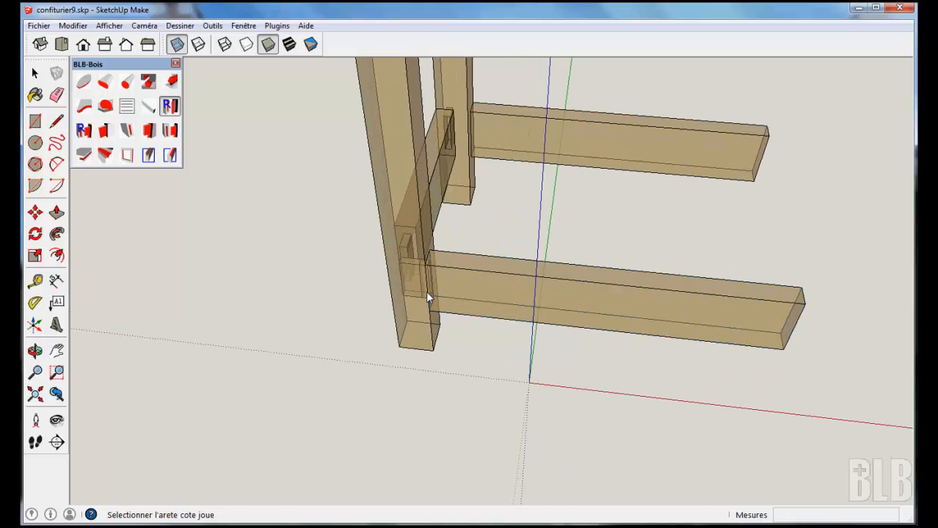
middle_click_drag(648, 363, 749, 398)
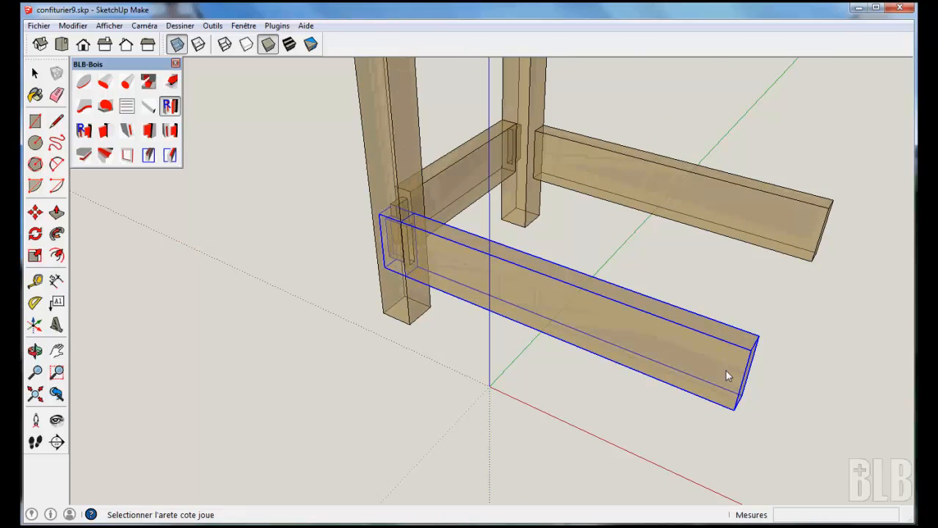
left_click(739, 379)
Step: Cut tenons on both ends of the rear lower rail, first the free end, then the upright end
middle_click_drag(865, 357, 322, 293)
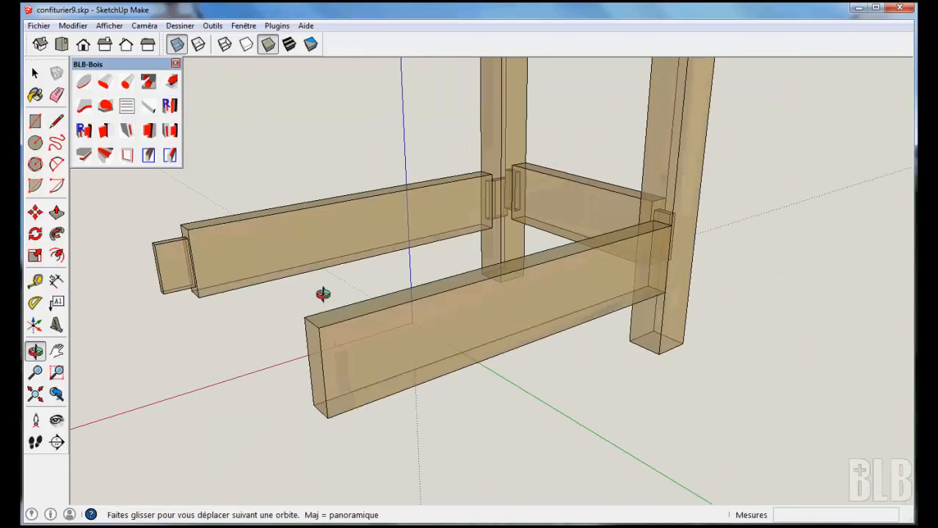
left_click(322, 368)
middle_click_drag(405, 343, 362, 291)
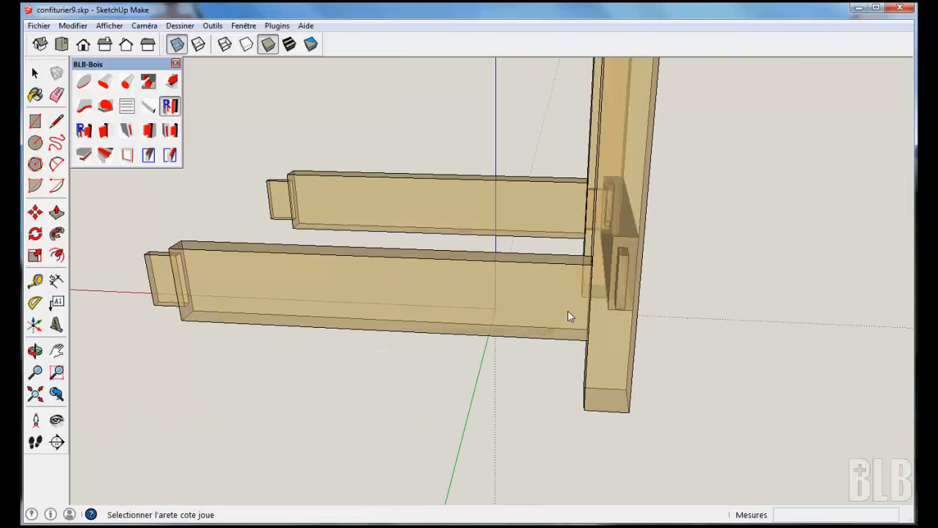
left_click(587, 313)
Step: Cut tenons on both ends of the rear top rail, at the rear upright and at the free end
middle_click_drag(541, 176, 550, 415)
scroll(550, 414, "up", 5)
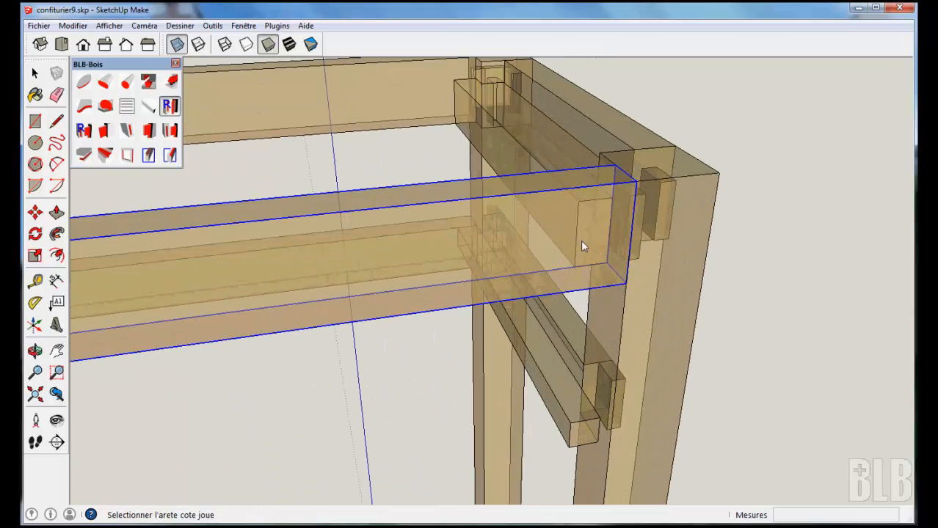
left_click(634, 243)
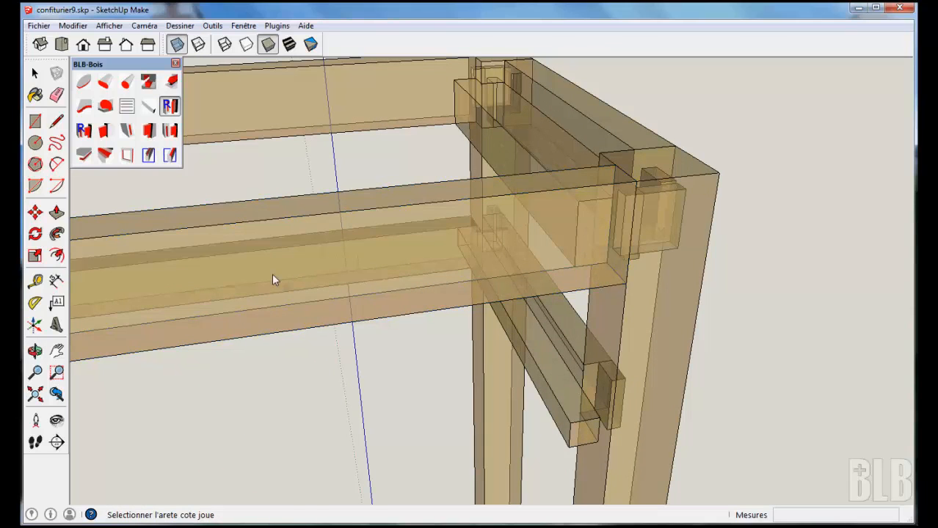
middle_click_drag(271, 275, 661, 286)
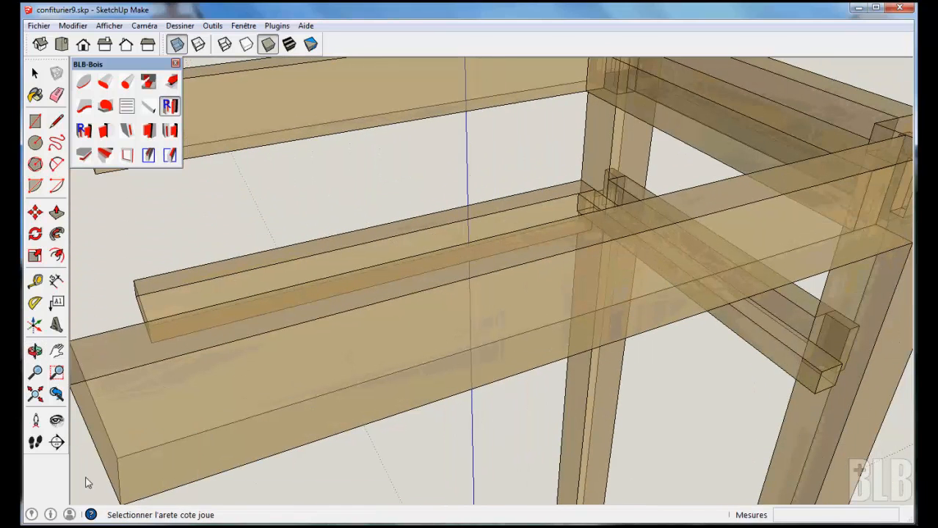
left_click(105, 470)
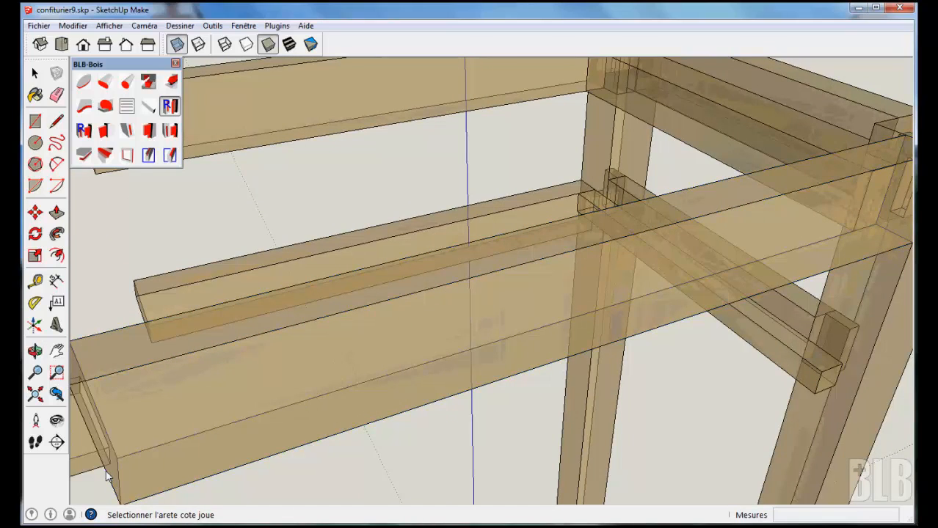
Step: Cut a tenon on the free end of the front top rail
middle_click_drag(147, 419, 704, 239)
scroll(783, 325, "down", 5)
left_click(730, 248)
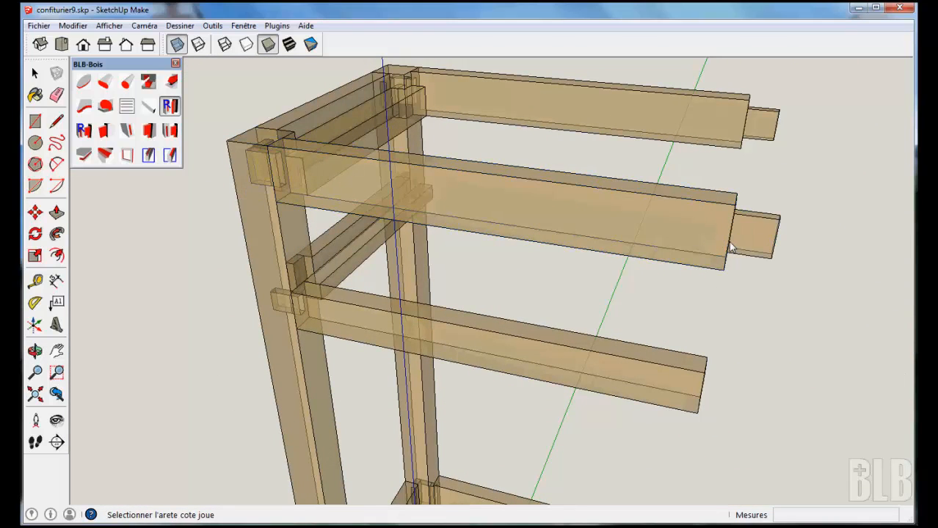
Step: Cut a tenon on the free end of the front intermediate rail
left_click(701, 397)
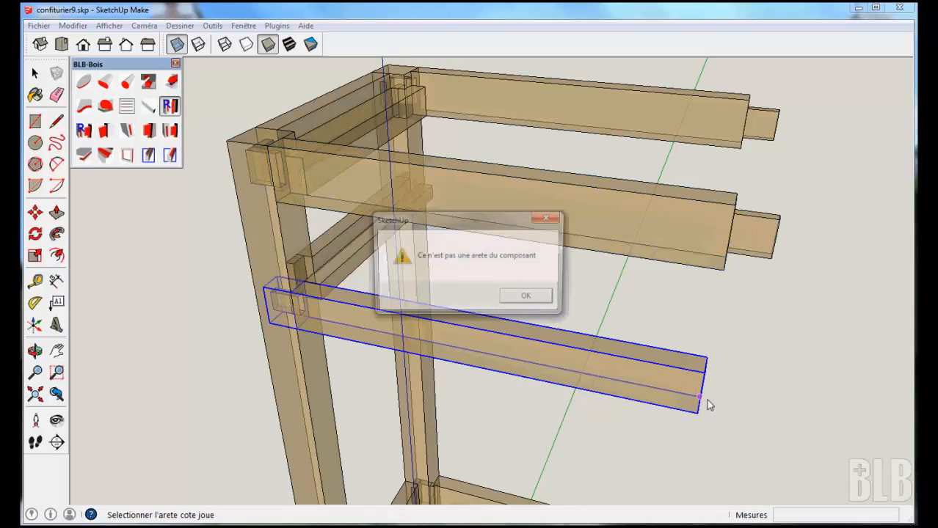
left_click(526, 297)
scroll(742, 404, "up", 3)
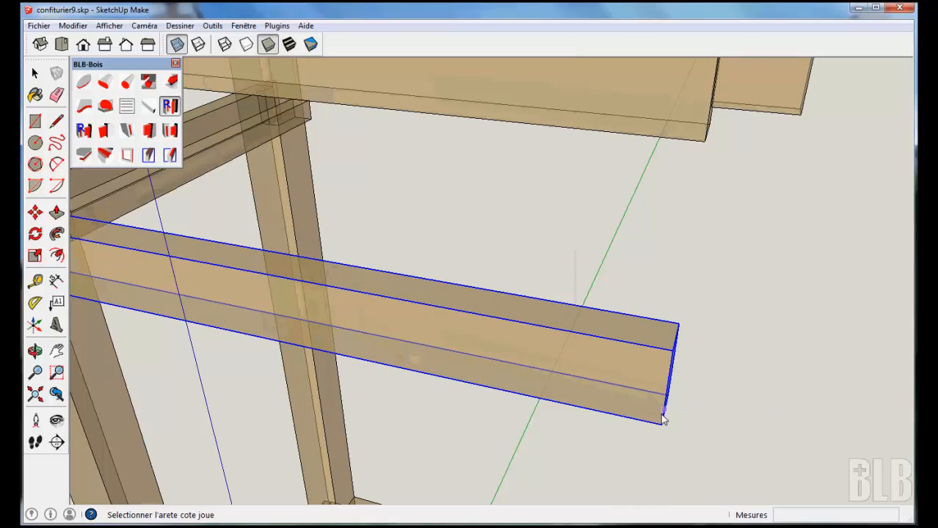
scroll(683, 396, "down", 2)
middle_click_drag(707, 397, 708, 278)
left_click(656, 429)
scroll(760, 431, "down", 4)
middle_click_drag(710, 335, 709, 333)
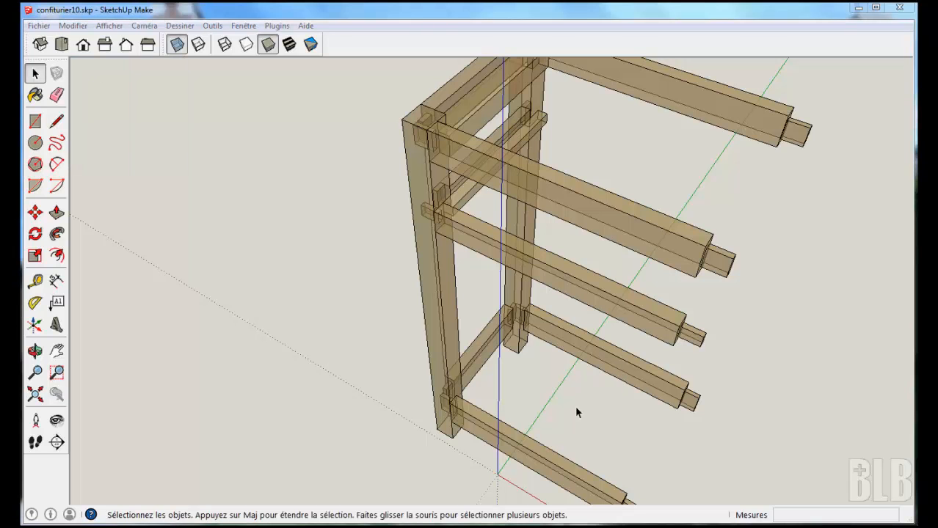
Step: Return to opaque faces and copy the complete side frame about 560 mm along the red axis, beyond the rails' free ends
middle_click_drag(534, 402, 518, 342)
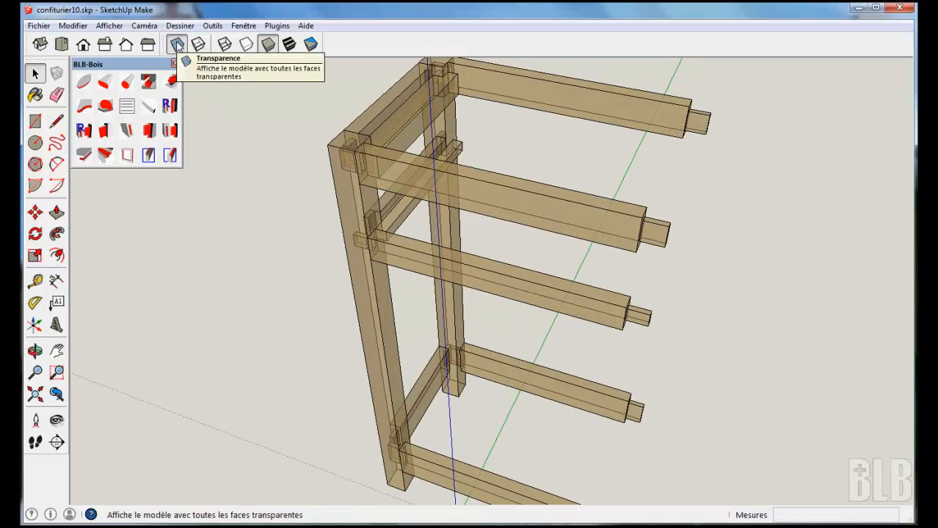
left_click(176, 45)
middle_click_drag(569, 153, 441, 219)
left_click(411, 131)
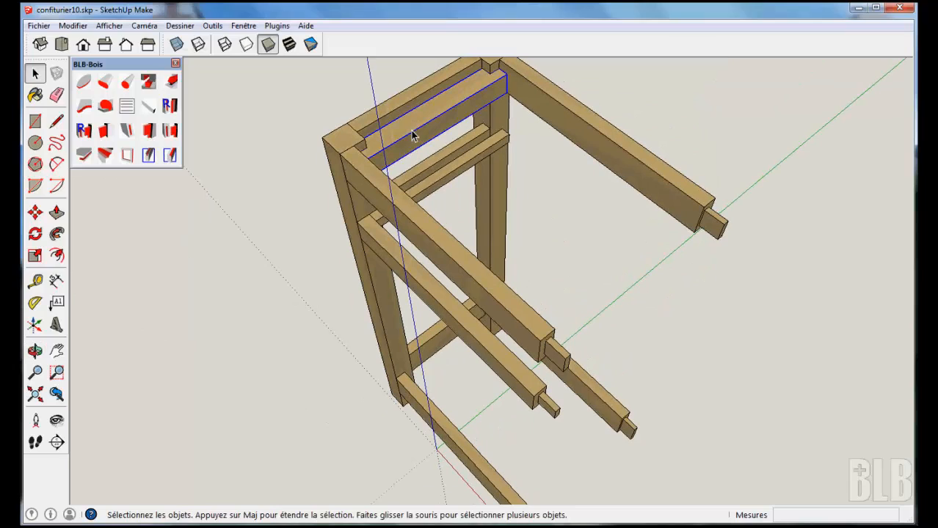
left_click(384, 104, "shift")
left_click(336, 149, "shift")
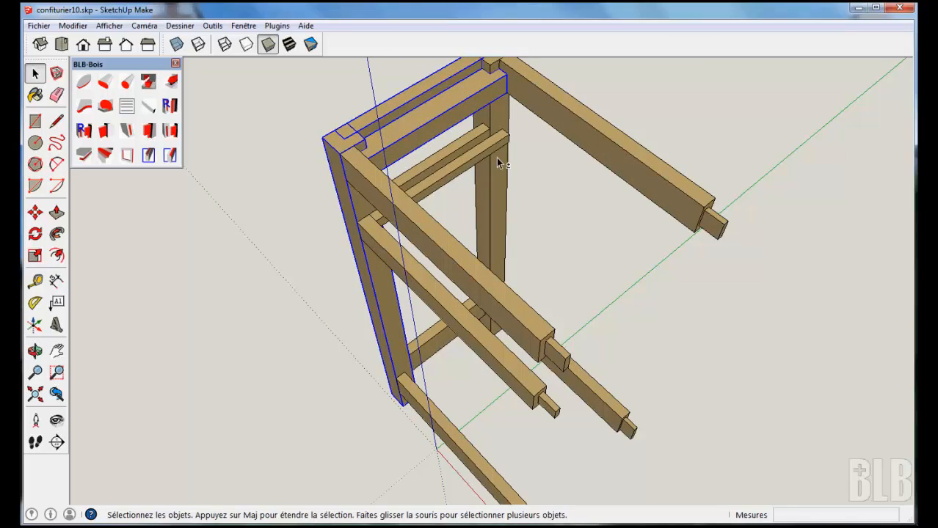
left_click(499, 129, "shift")
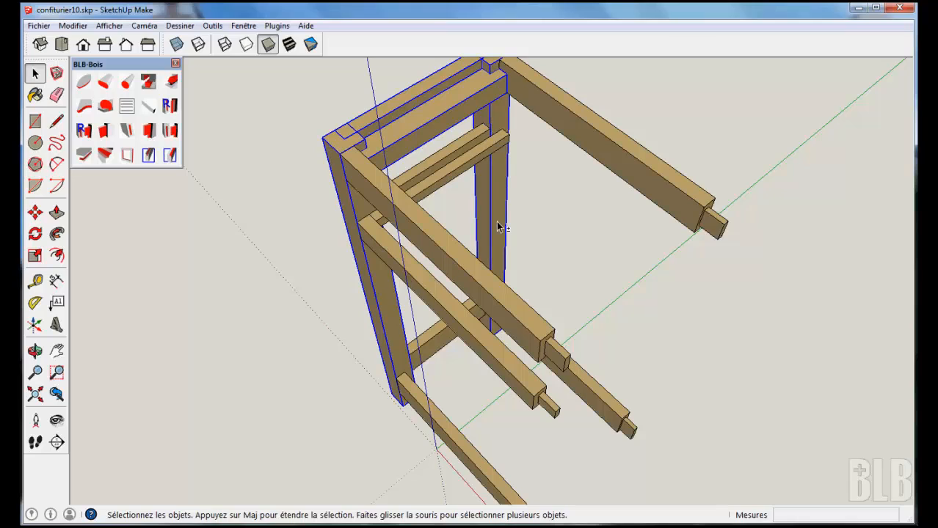
left_click(433, 344, "shift")
left_click(439, 175, "shift")
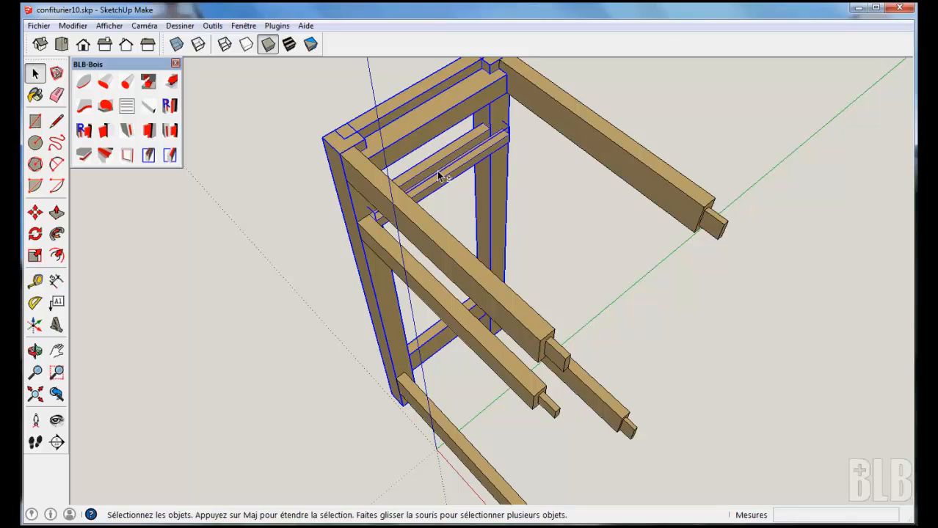
middle_click_drag(326, 222, 449, 74)
key("m")
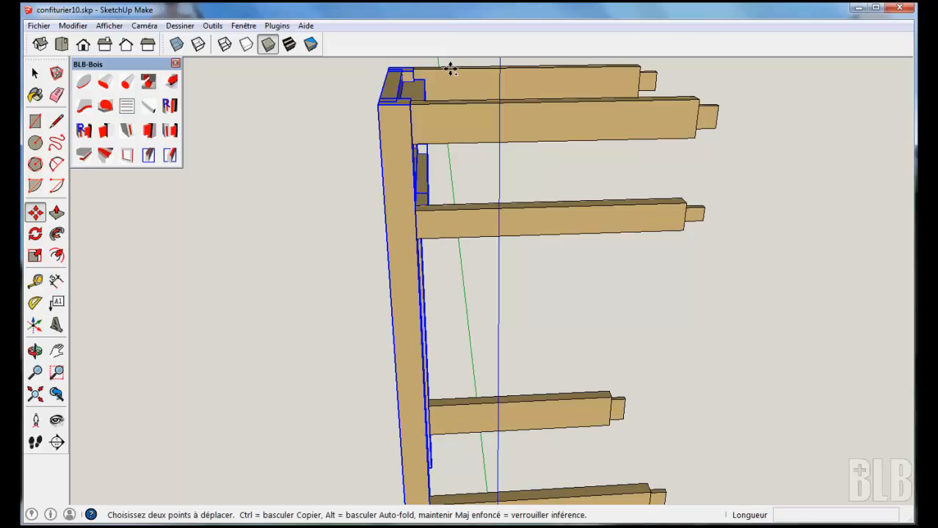
left_click(375, 106)
key("ctrl")
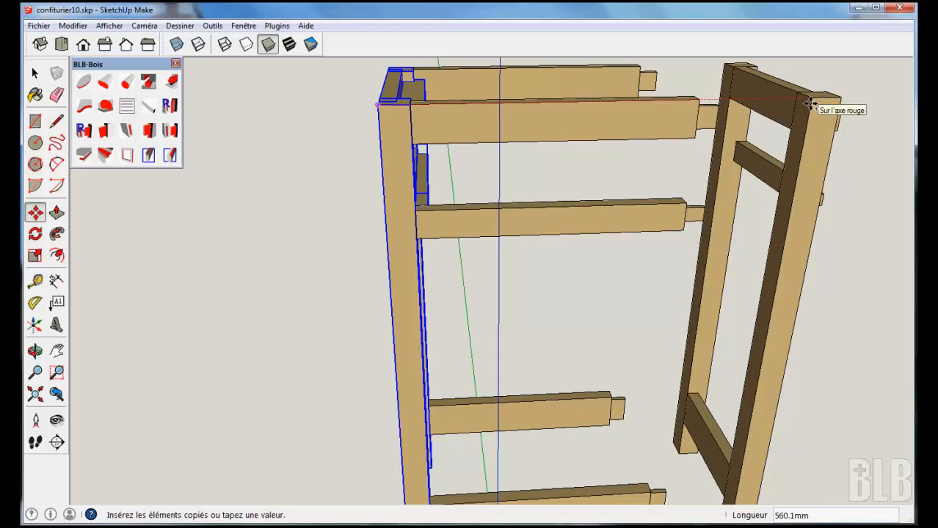
left_click(810, 102)
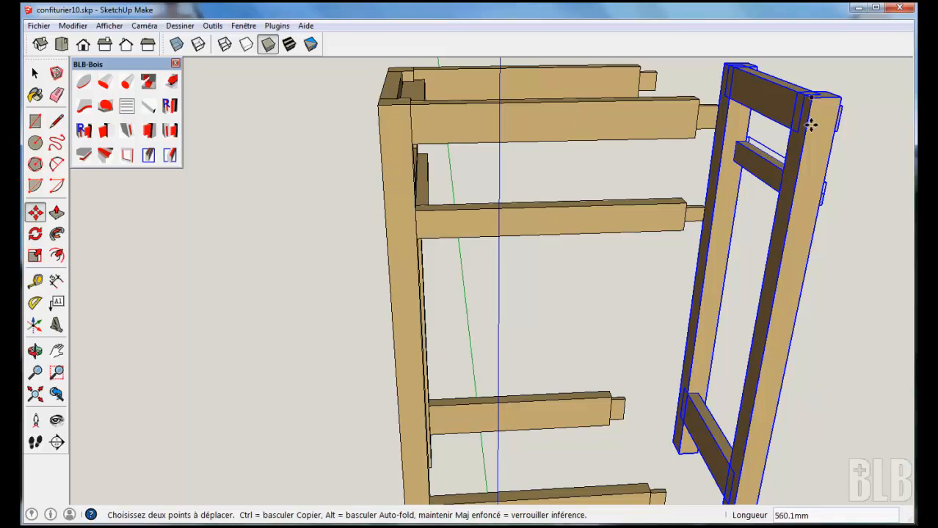
Step: Mirror the copied side frame along the red axis so its rails face the inside of the cabinet
right_click(815, 122)
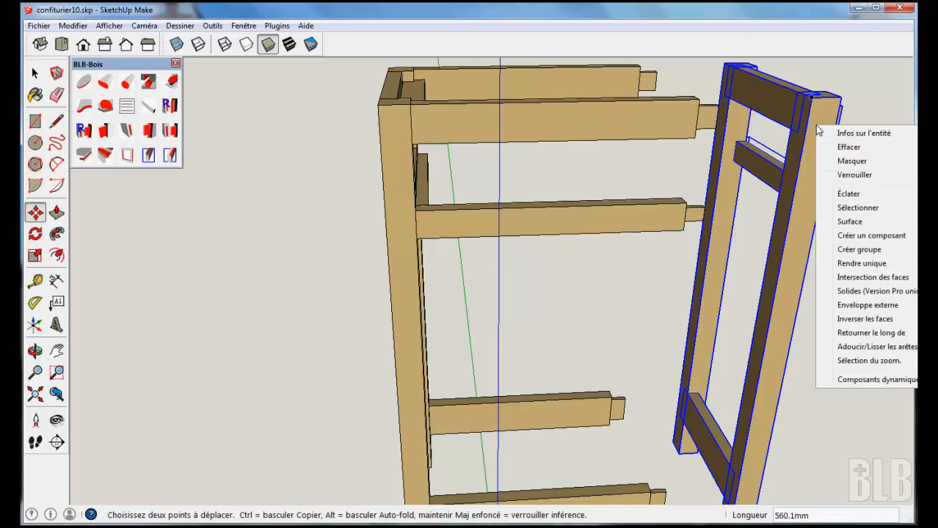
mouse_move(876, 333)
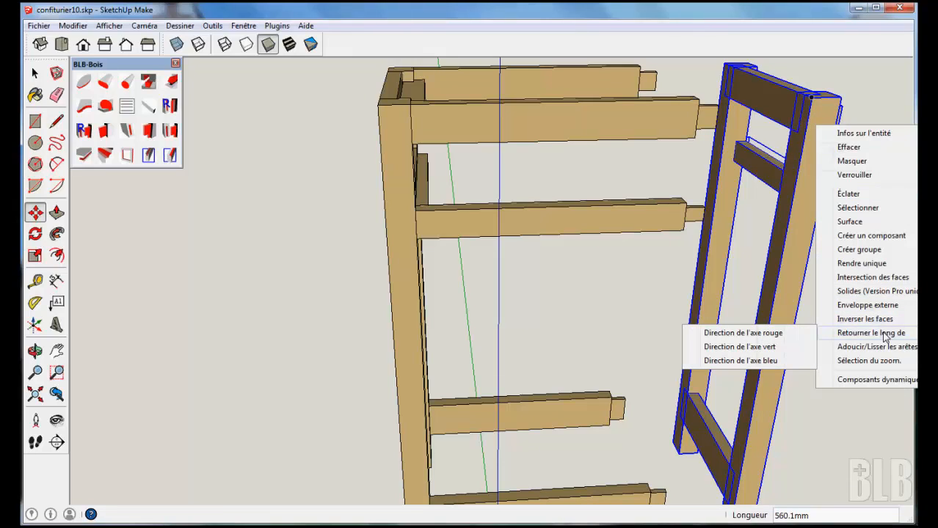
left_click(775, 335)
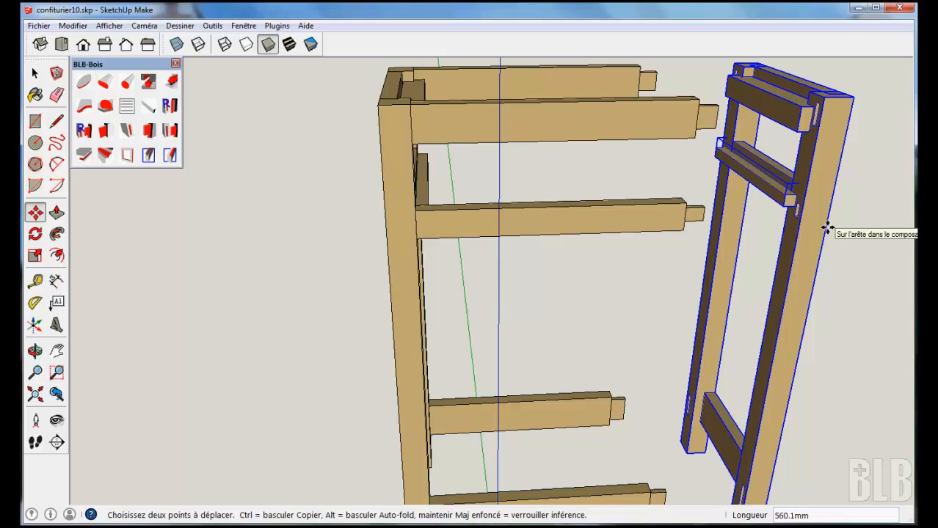
Step: Move the mirrored side frame about 167 mm along the red axis, fitting its front upright against the front top rail's tenon shoulder
left_click(829, 103)
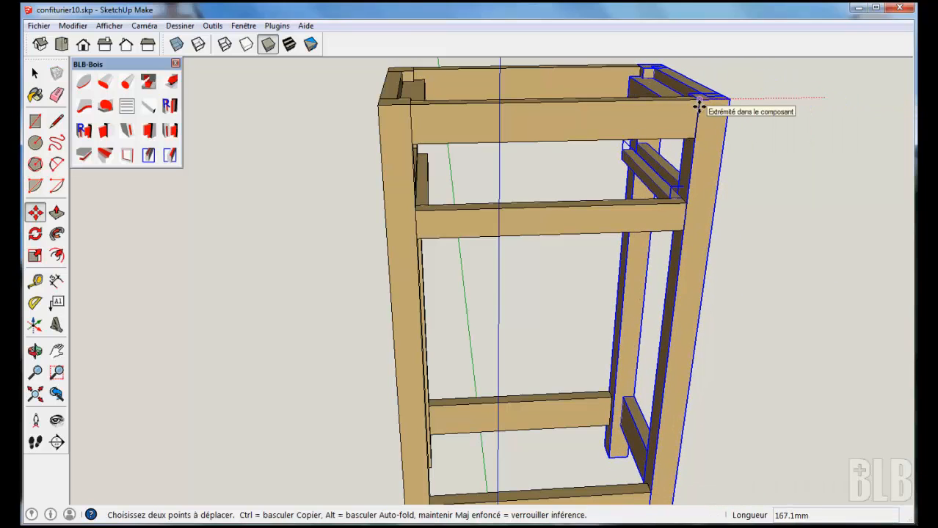
left_click(698, 106)
middle_click_drag(793, 142, 607, 150)
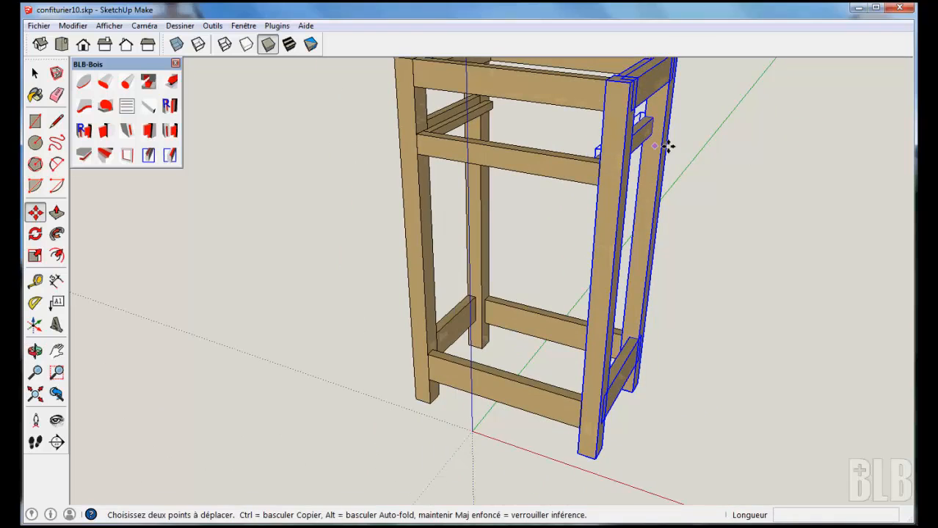
middle_click_drag(667, 147, 610, 261)
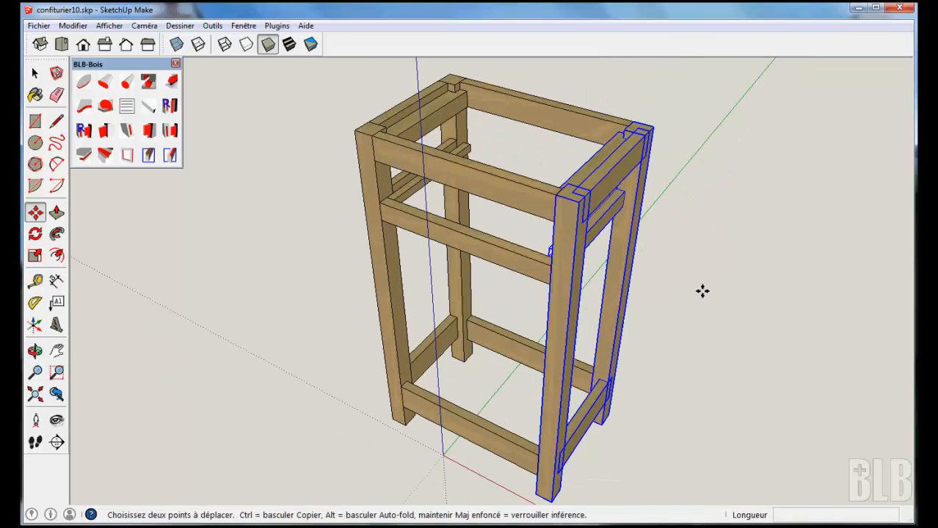
key("space")
left_click(702, 294)
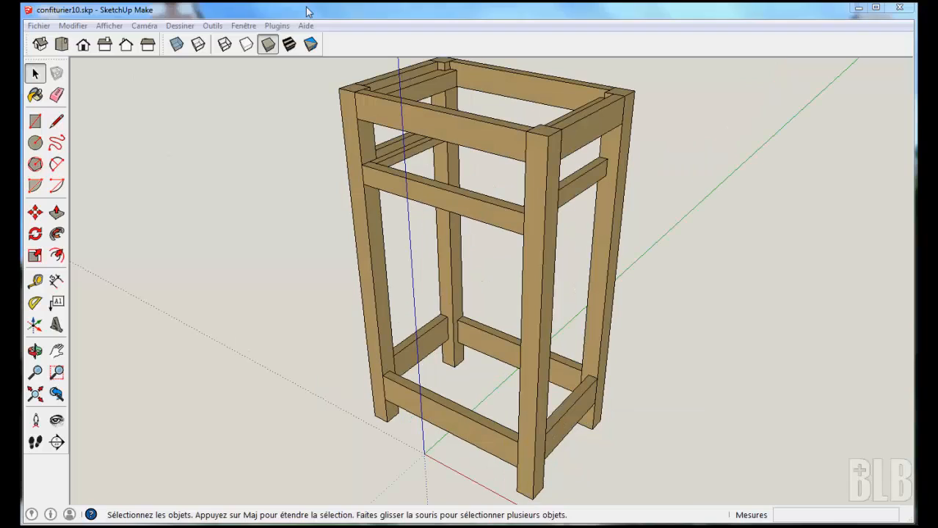
Step: Generate the BLB-Bois cutting list for the whole model as a text file
left_click(307, 10)
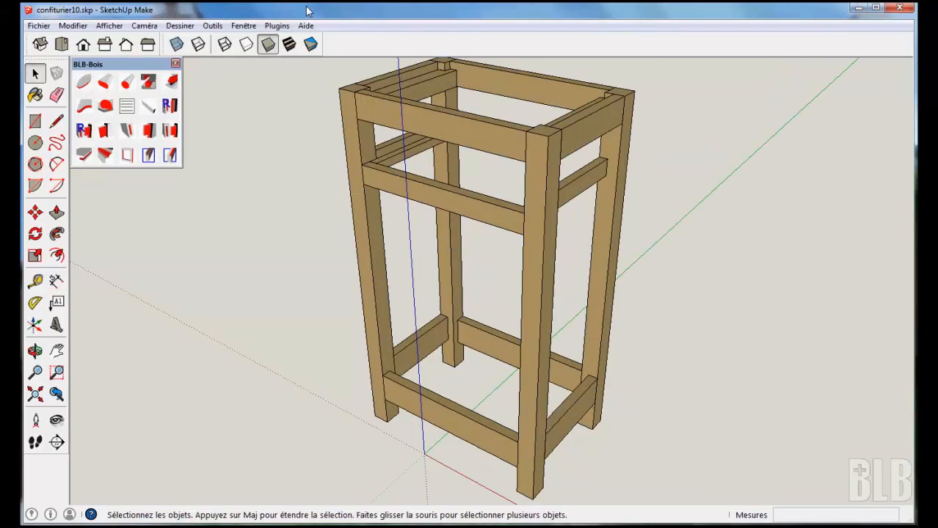
left_click(127, 107)
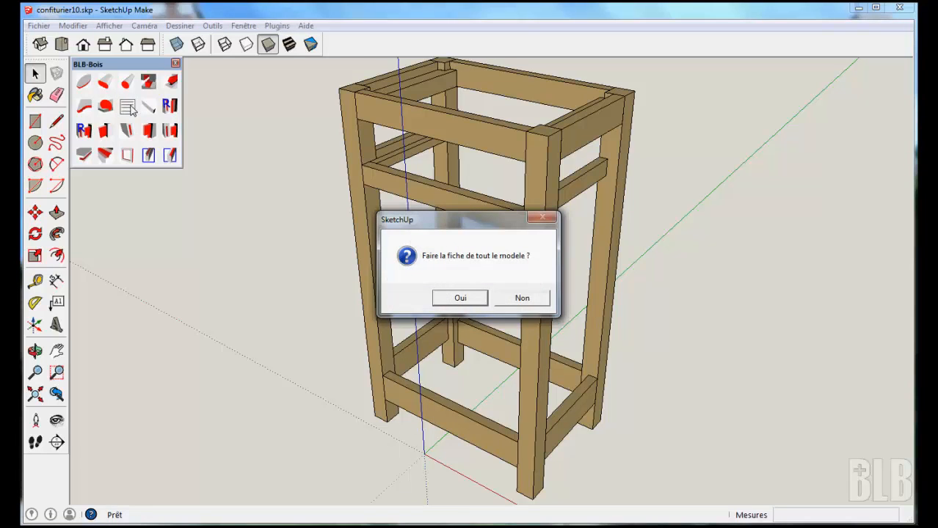
left_click(463, 297)
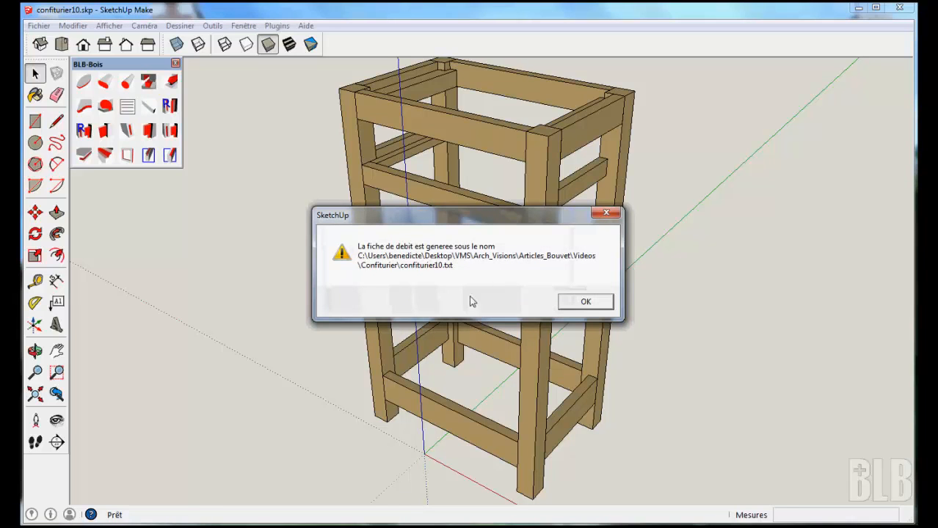
left_click(597, 303)
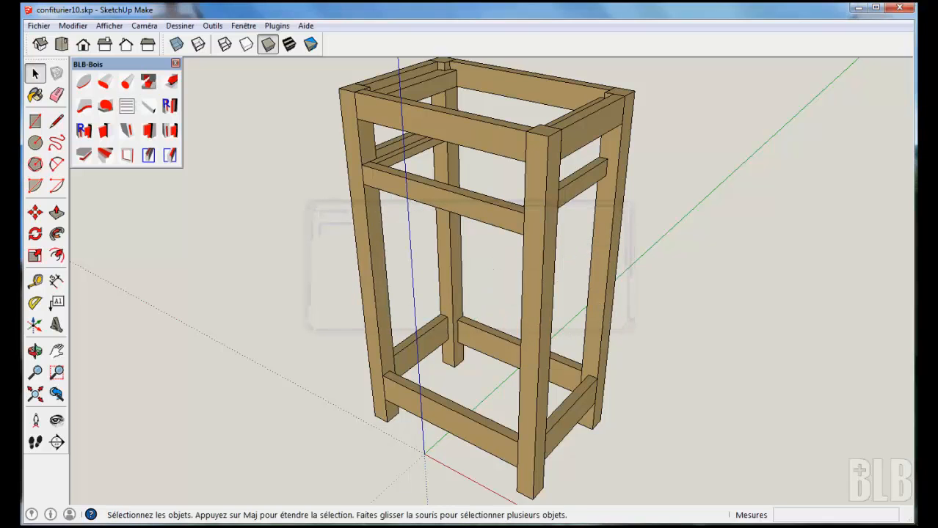
Step: Open confiturier10.txt from the Confiturier folder in OpenOffice Calc, importing it with tab-separated columns
left_click(213, 437)
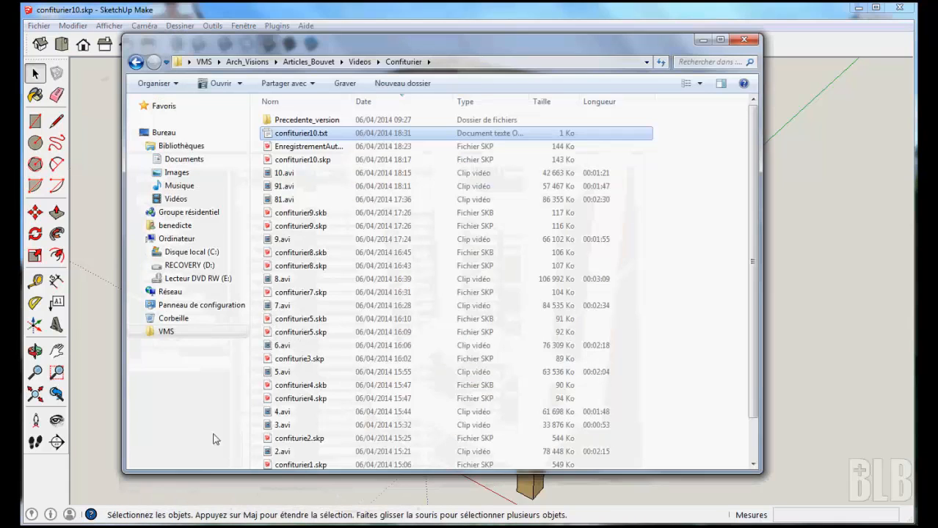
right_click(307, 134)
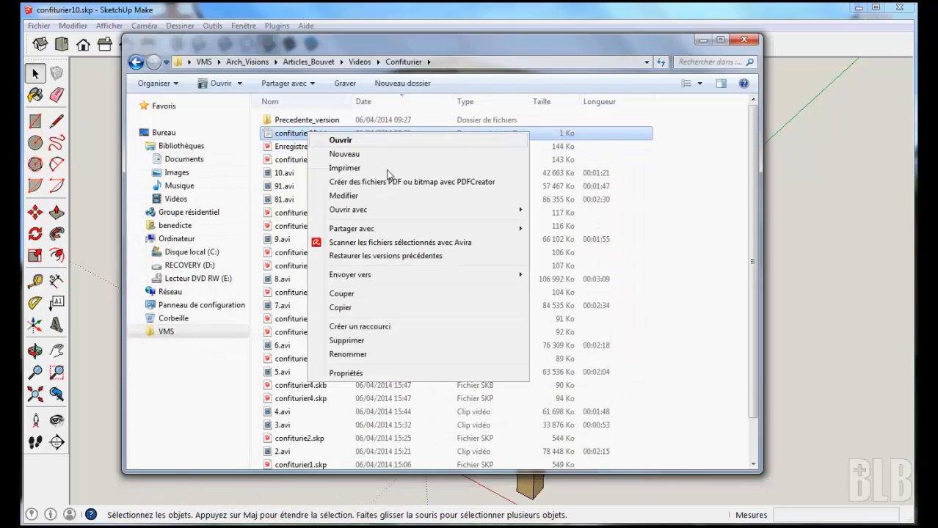
mouse_move(358, 213)
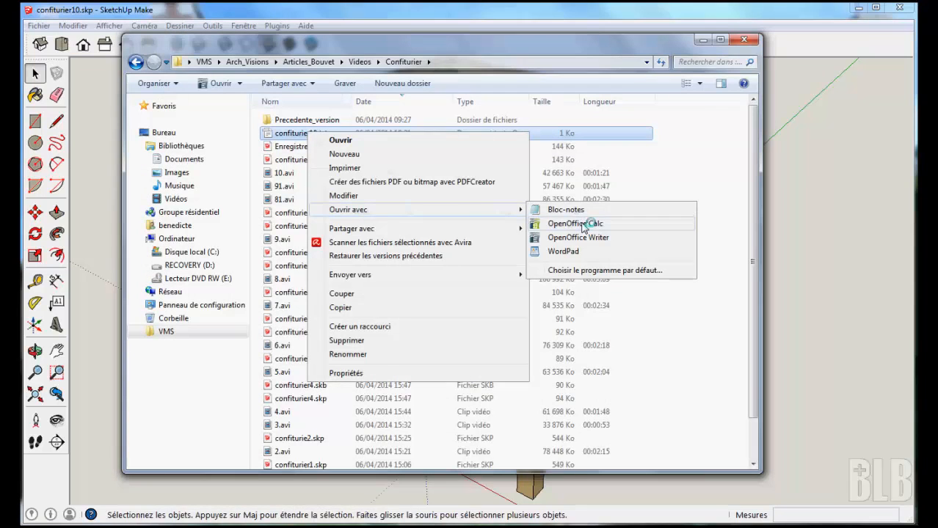
left_click(587, 223)
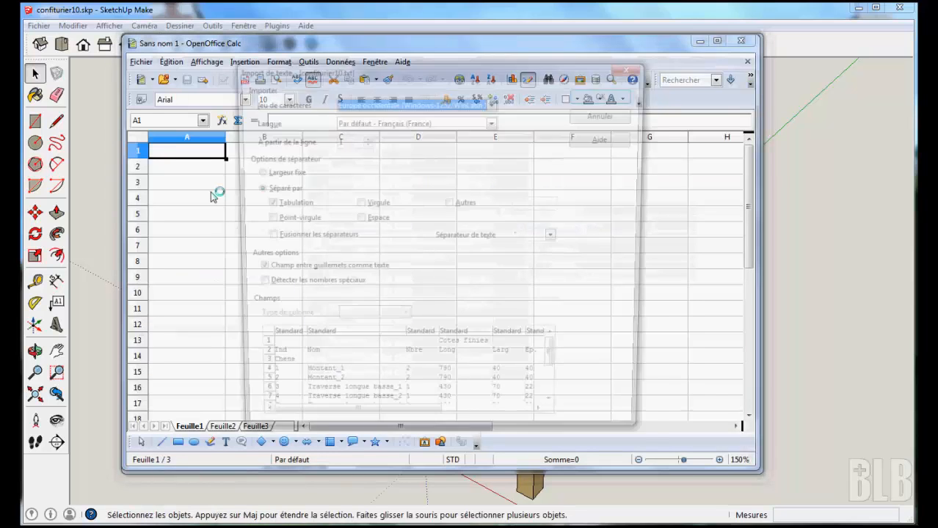
left_click(606, 94)
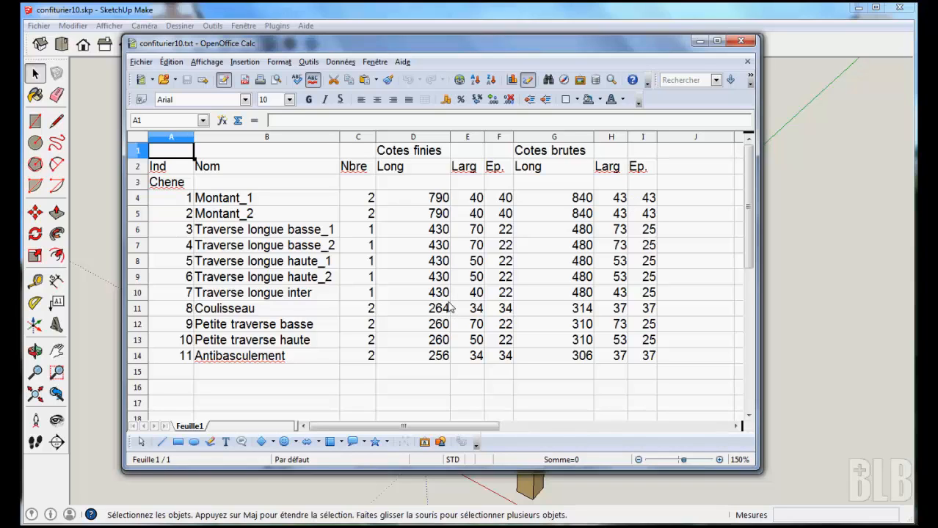
Step: Minimize the cutting list spreadsheet and the file explorer to return to the cabinet model in SketchUp
left_click(700, 42)
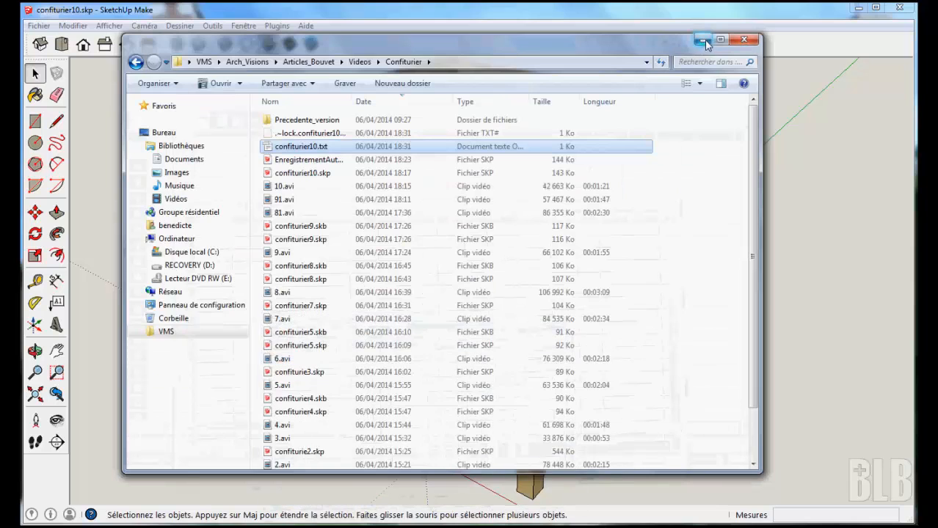
left_click(702, 40)
middle_click_drag(697, 221, 735, 218)
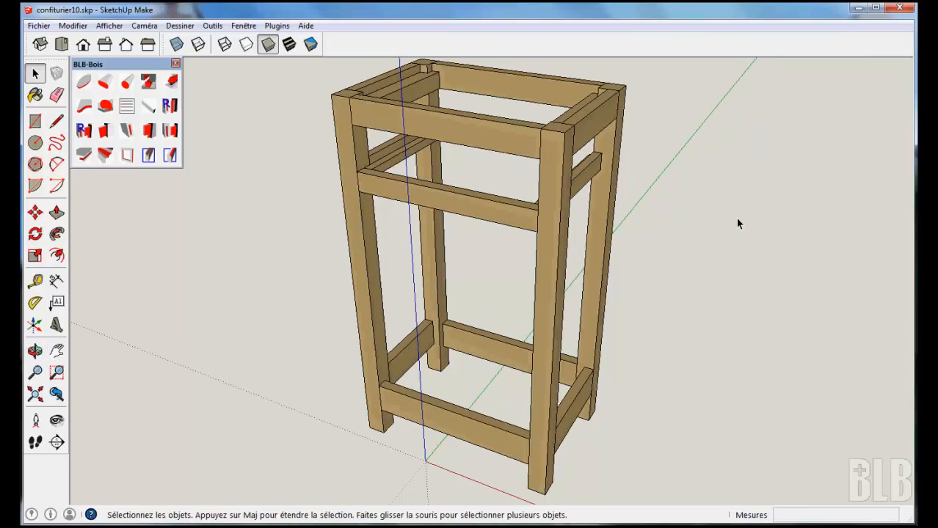